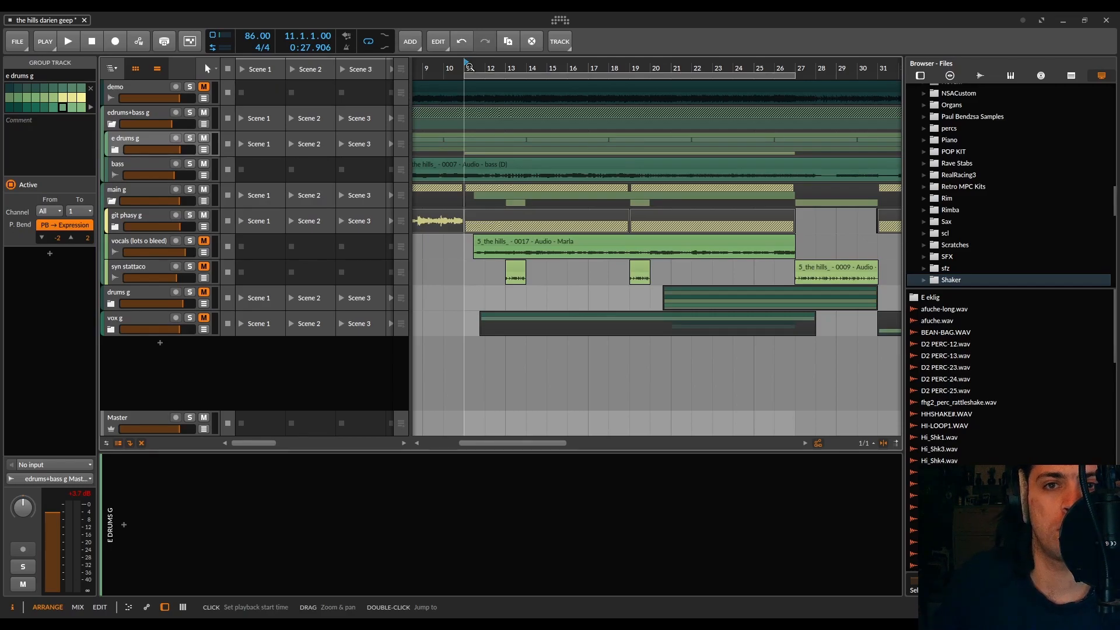
# Step: Play the arrangement from bar 11, briefly soloing the git phasy g group and the bass track for listening
pyautogui.press('space')
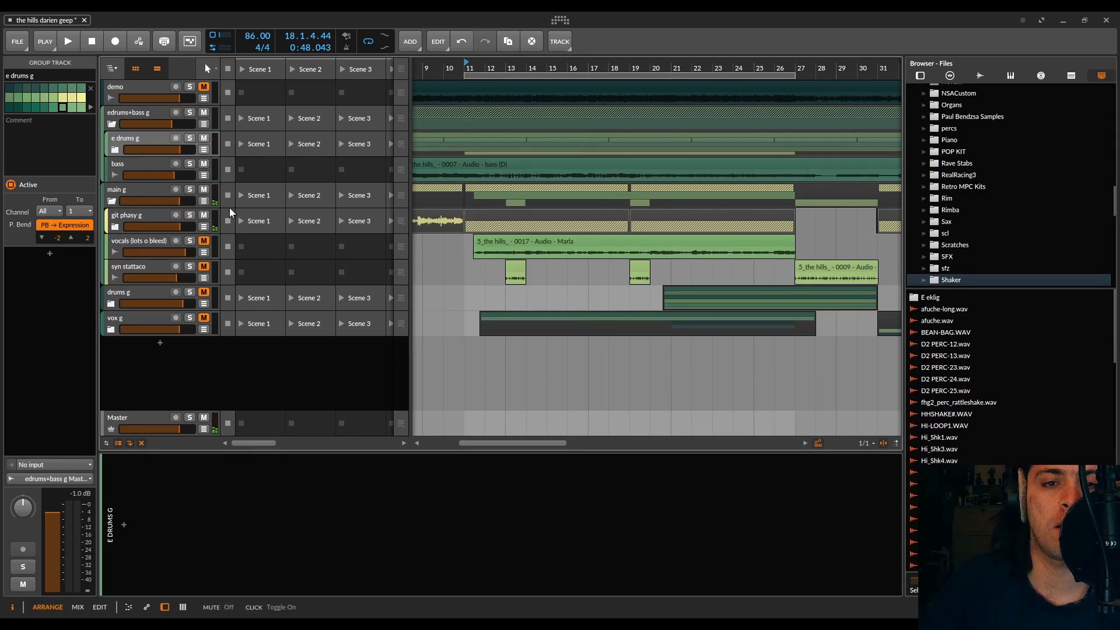
pyautogui.press('space')
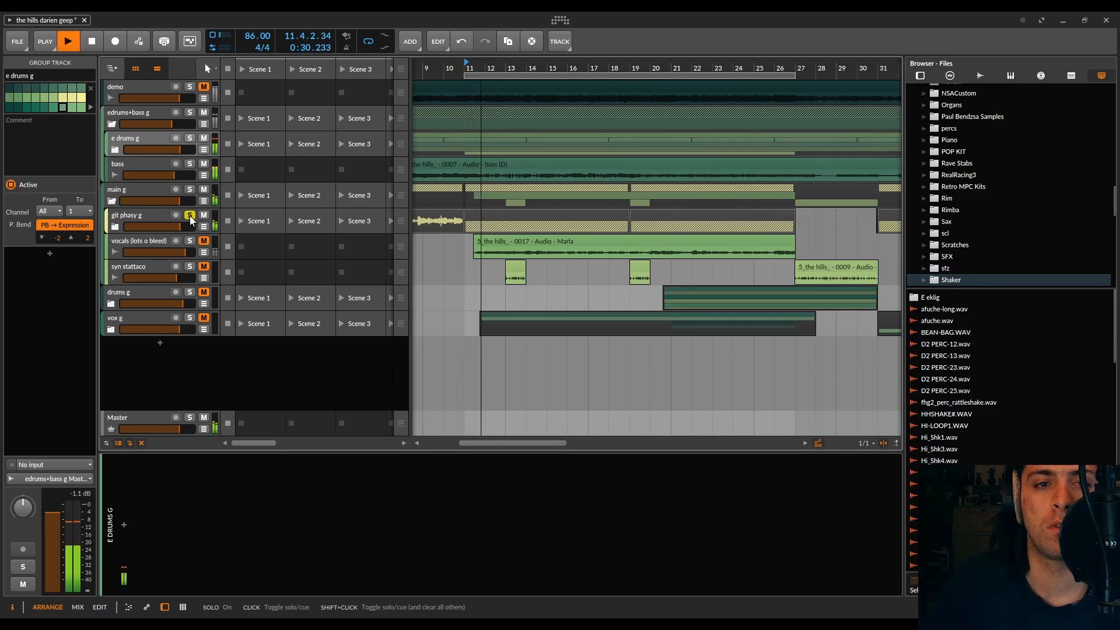
pyautogui.press('space')
pyautogui.click(190, 215)
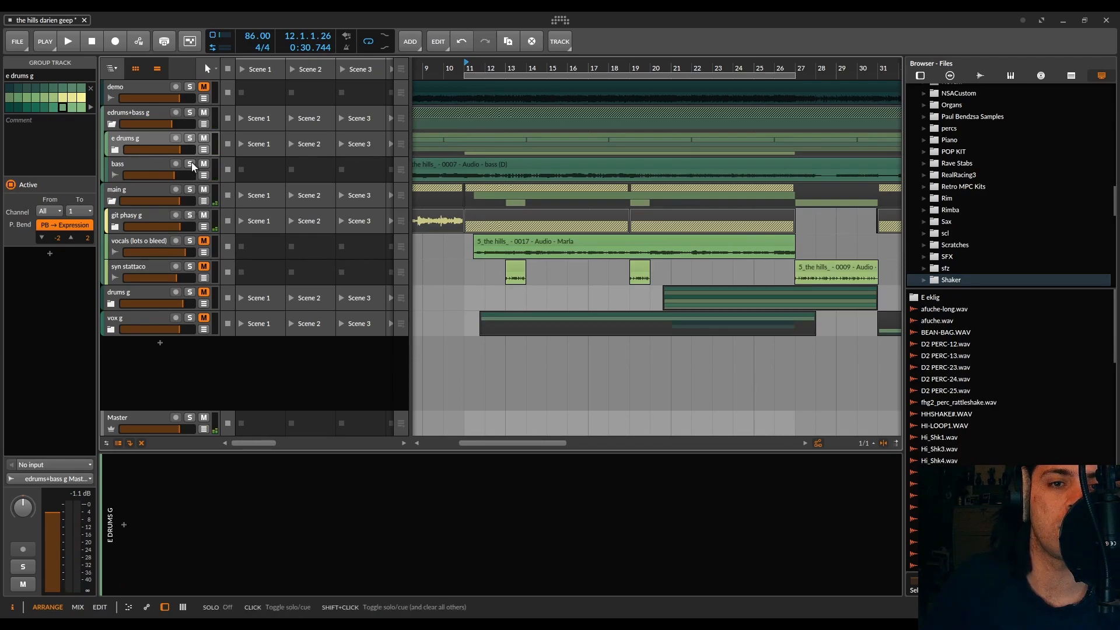
pyautogui.click(191, 162)
pyautogui.press('space')
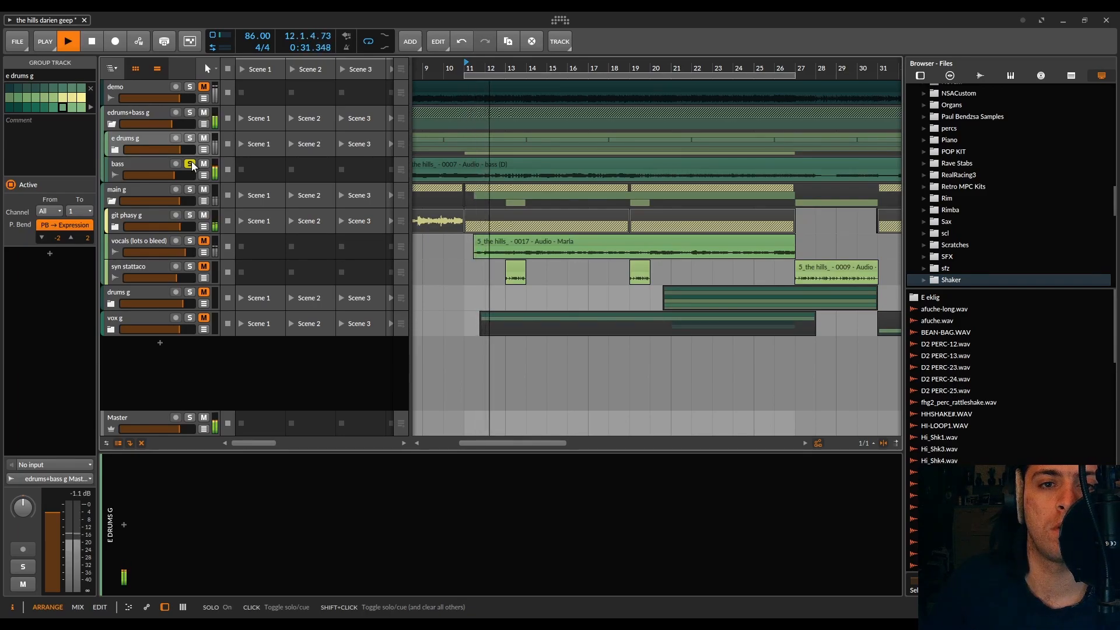
pyautogui.press('space')
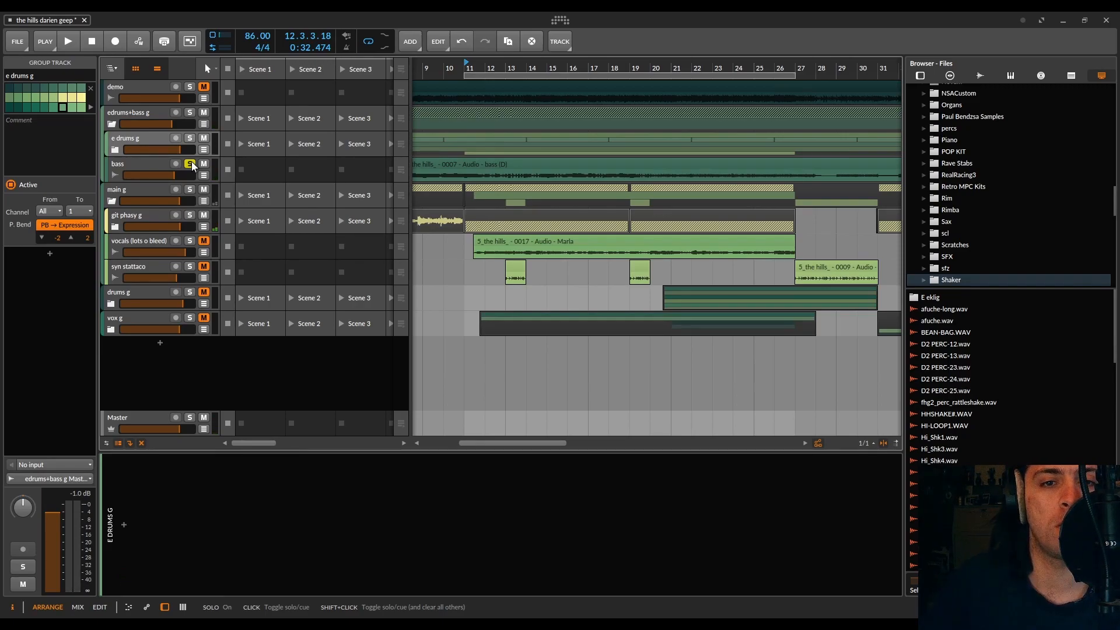
pyautogui.click(191, 163)
# Step: Show the bass track's devices, raise the outer Chain's macro to maximum, and expand Multiband FX-2 and the nested Chain
pyautogui.click(150, 163)
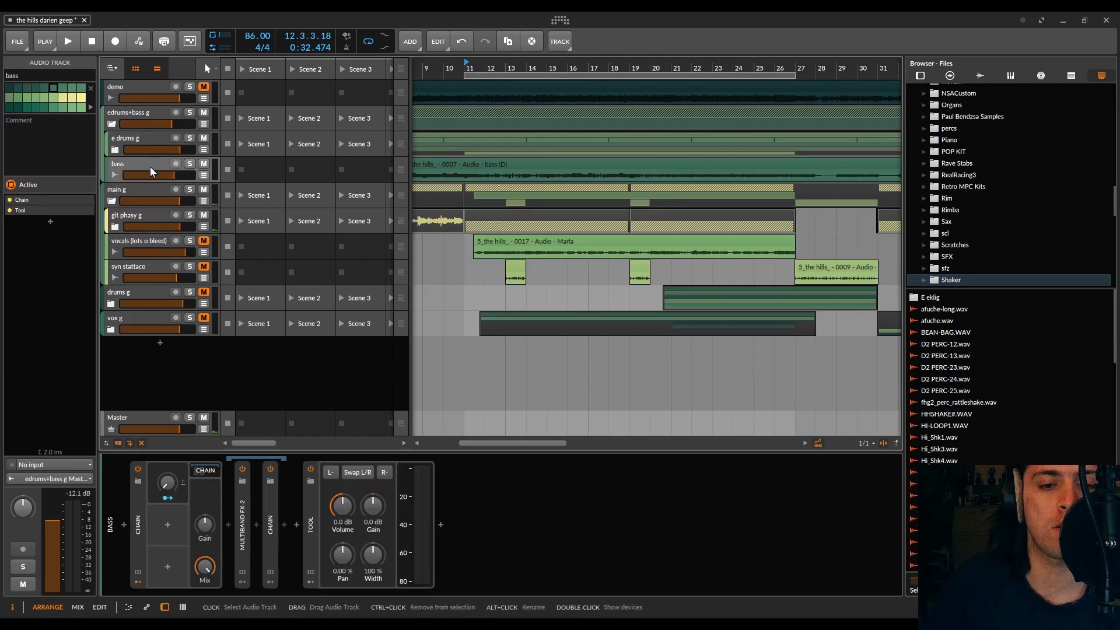
pyautogui.click(142, 531)
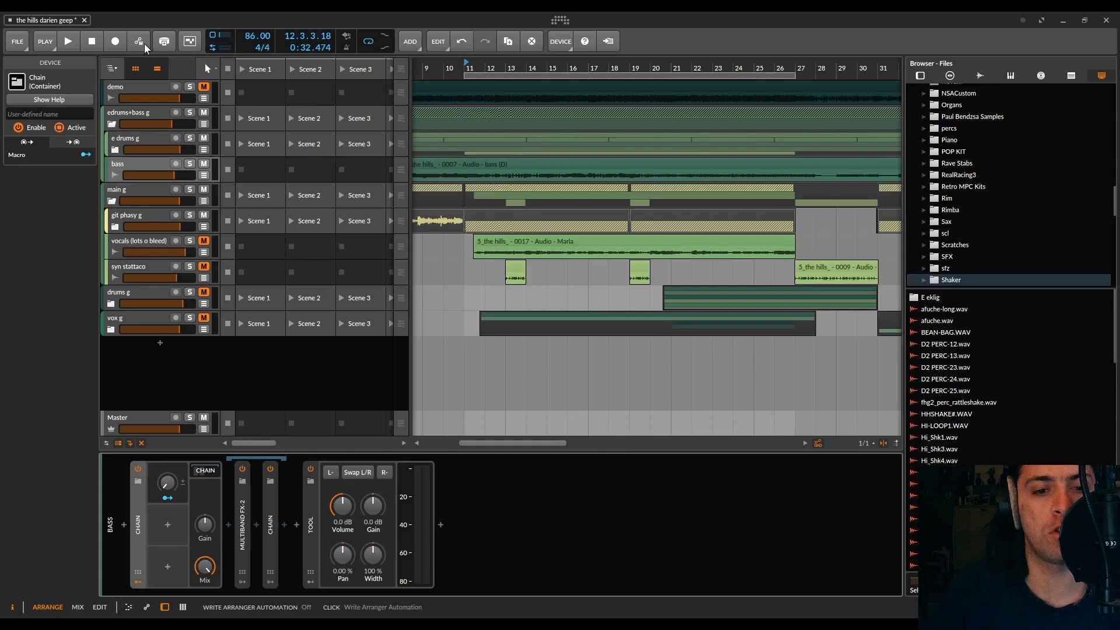
pyautogui.moveTo(167, 484)
pyautogui.mouseDown()
pyautogui.moveTo(167, 502)
pyautogui.moveTo(171, 482)
pyautogui.mouseUp()
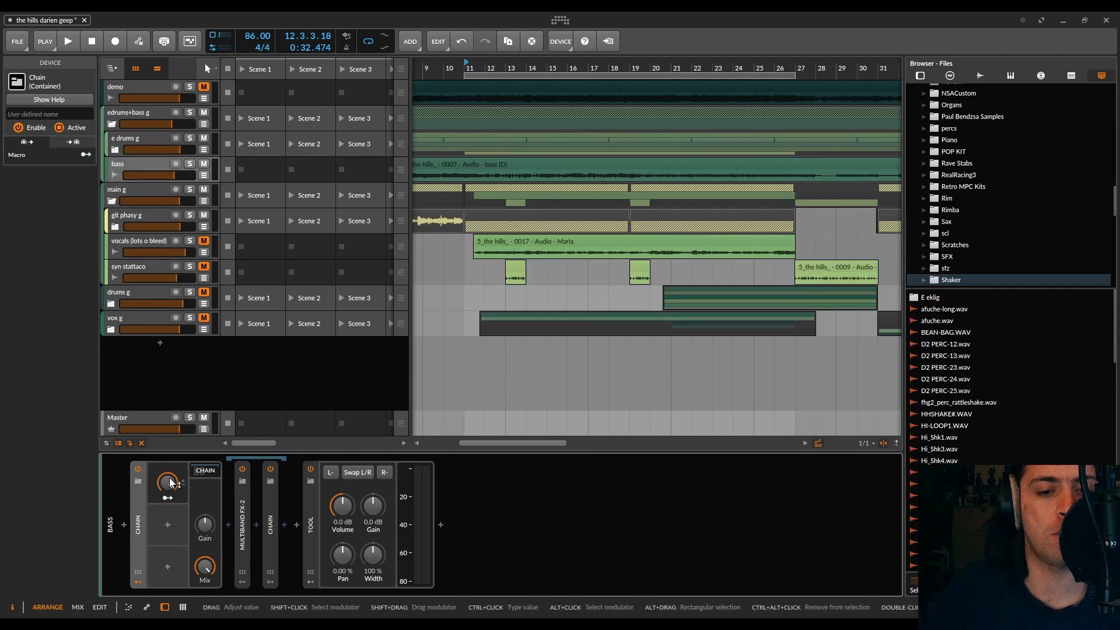
pyautogui.doubleClick(243, 502)
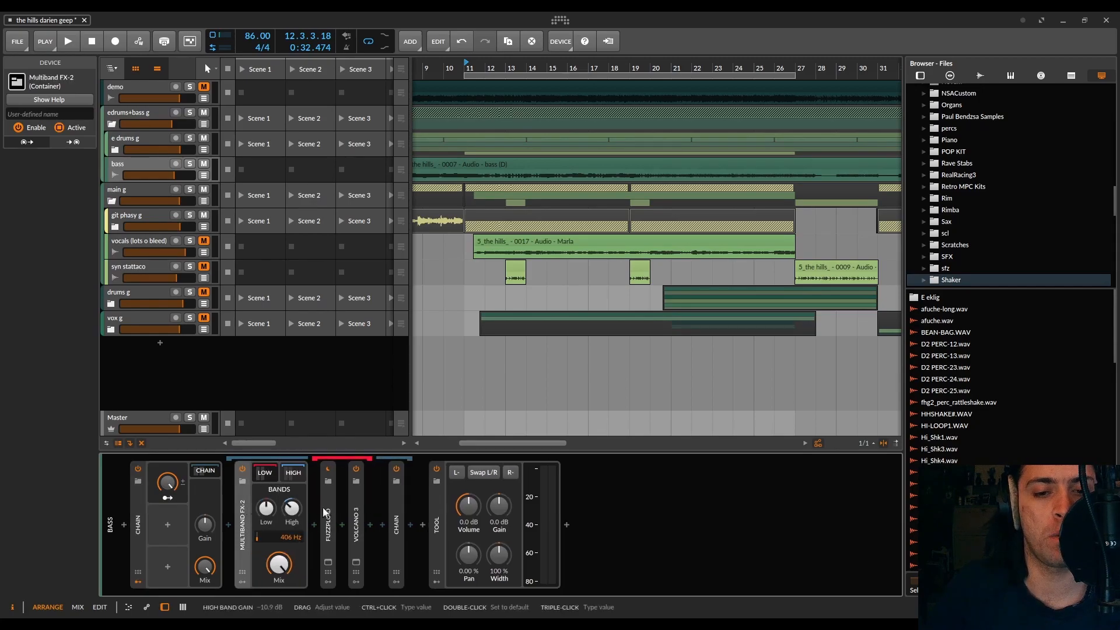
pyautogui.doubleClick(397, 518)
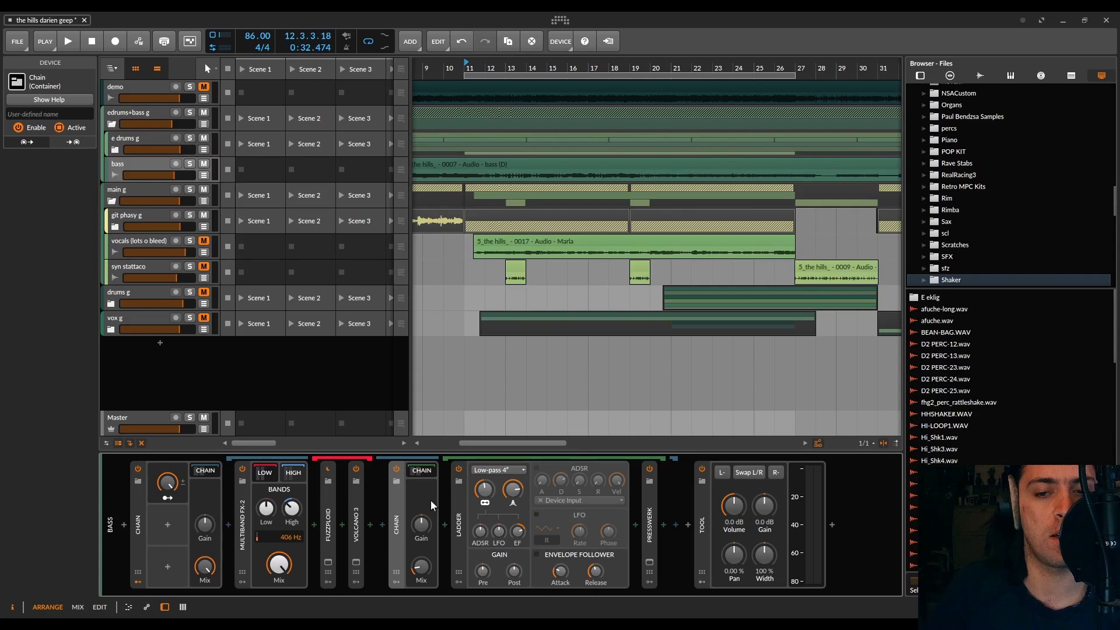
# Step: Map the outer Chain's macro to Multiband FX-2's high and low band gains, raising the high band to -4.9 dB during playback
pyautogui.click(246, 528)
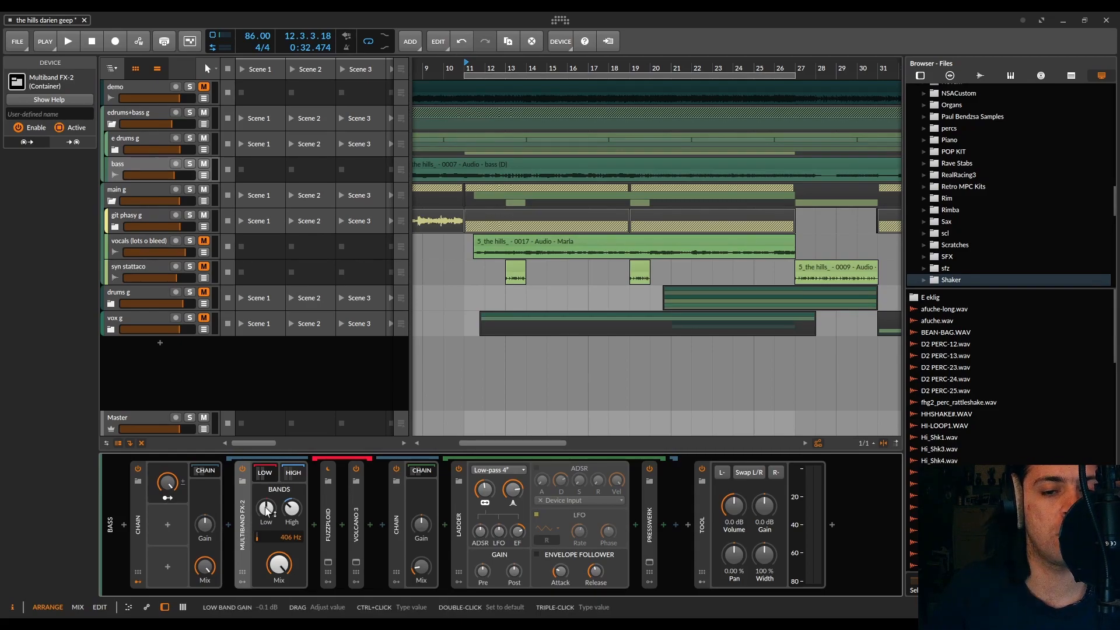
pyautogui.click(167, 497)
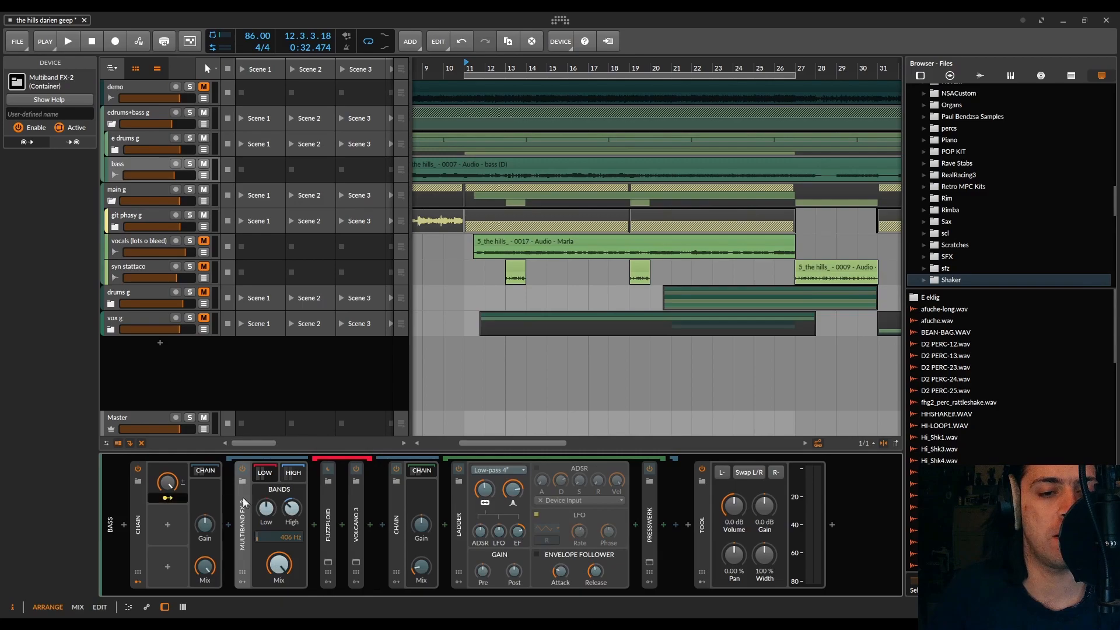
pyautogui.moveTo(291, 512)
pyautogui.mouseDown()
pyautogui.moveTo(292, 496)
pyautogui.moveTo(293, 512)
pyautogui.mouseUp()
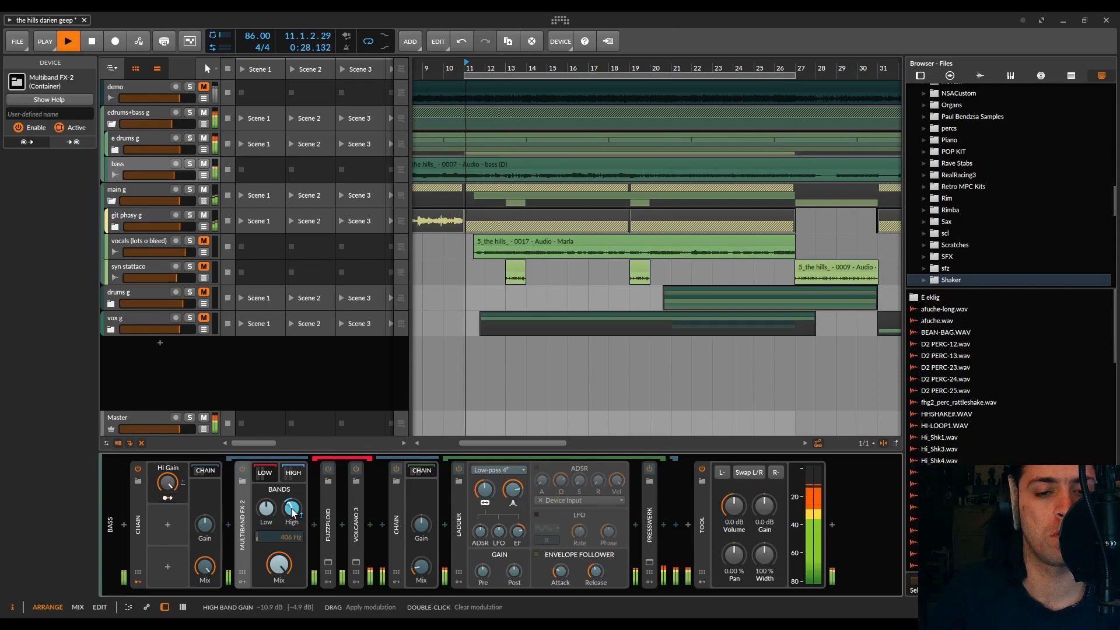
pyautogui.moveTo(293, 512)
pyautogui.mouseDown()
pyautogui.moveTo(293, 487)
pyautogui.moveTo(265, 510)
pyautogui.moveTo(292, 511)
pyautogui.mouseUp()
pyautogui.press('space')
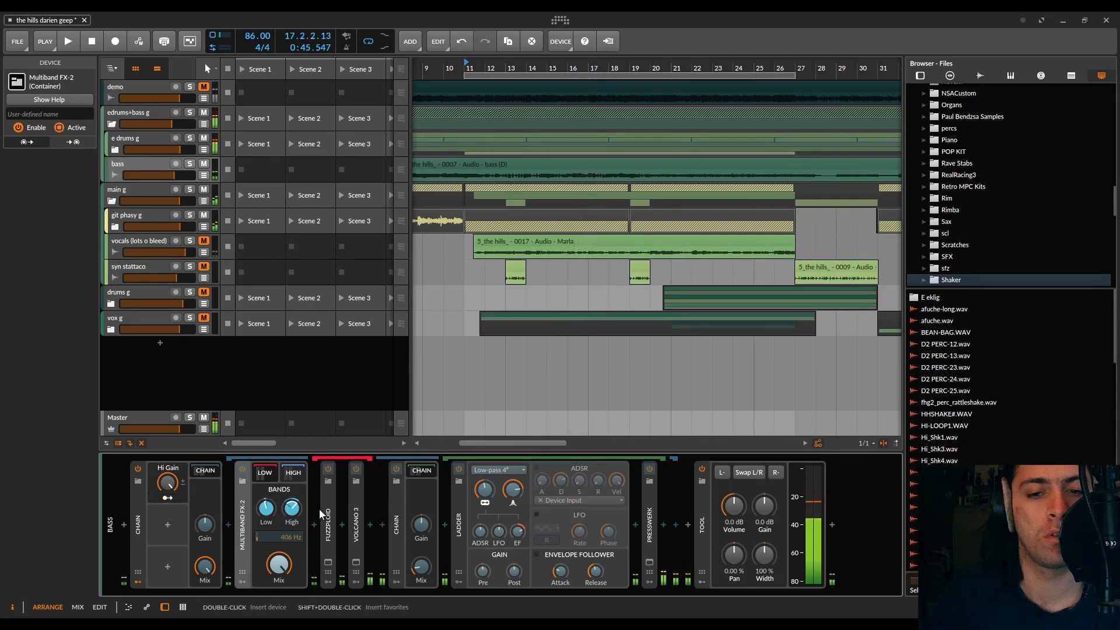
# Step: Map the Hi Gain macro to the nested Chain's Mix, reaching 70.4 %, and to the Ladder filter's cutoff during playback
pyautogui.click(295, 472)
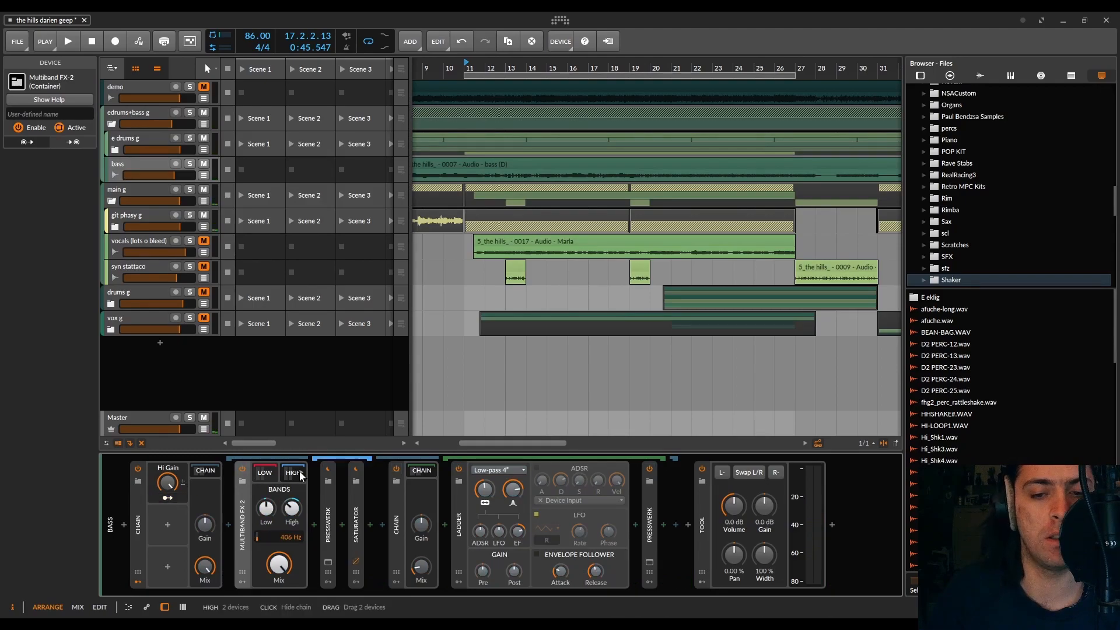
pyautogui.click(398, 503)
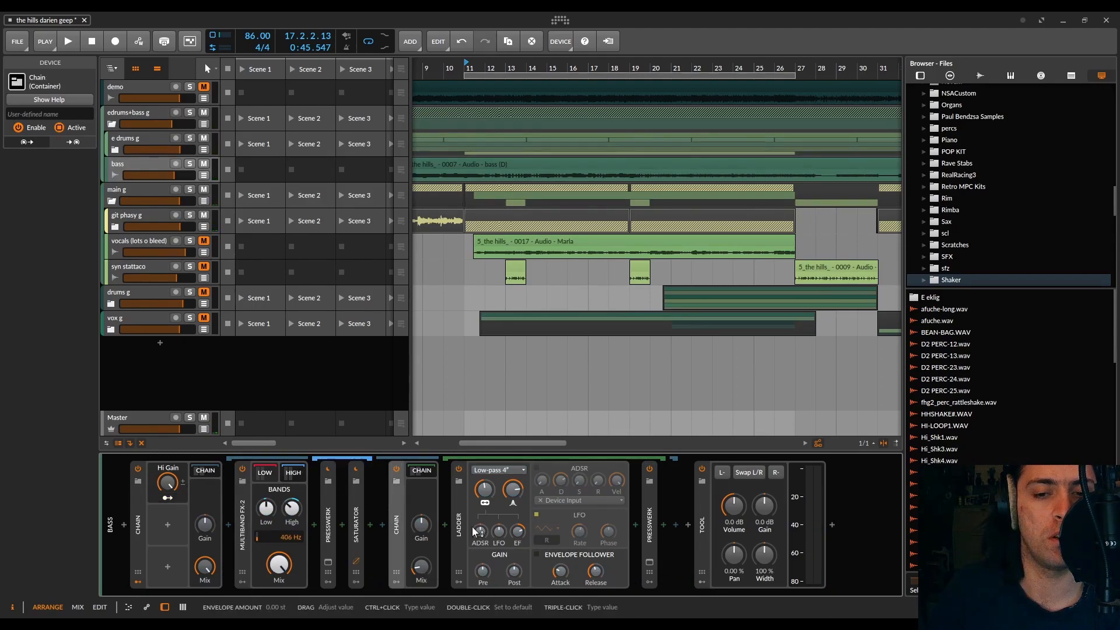
pyautogui.press('space')
pyautogui.click(167, 498)
pyautogui.moveTo(421, 566); pyautogui.dragTo(421, 529)
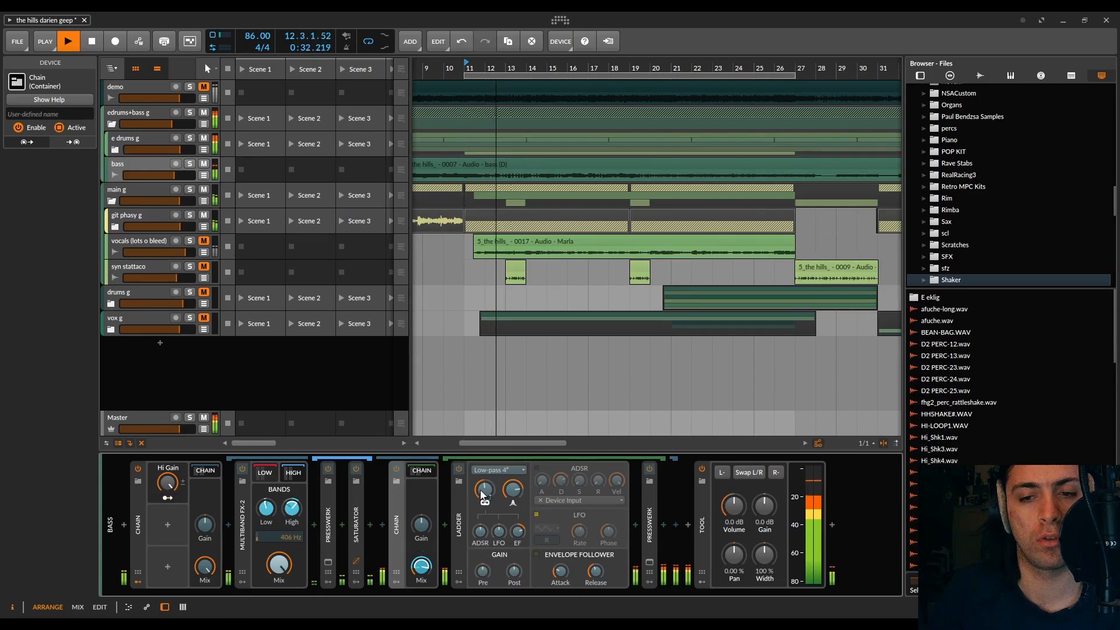
pyautogui.moveTo(485, 490); pyautogui.dragTo(484, 481)
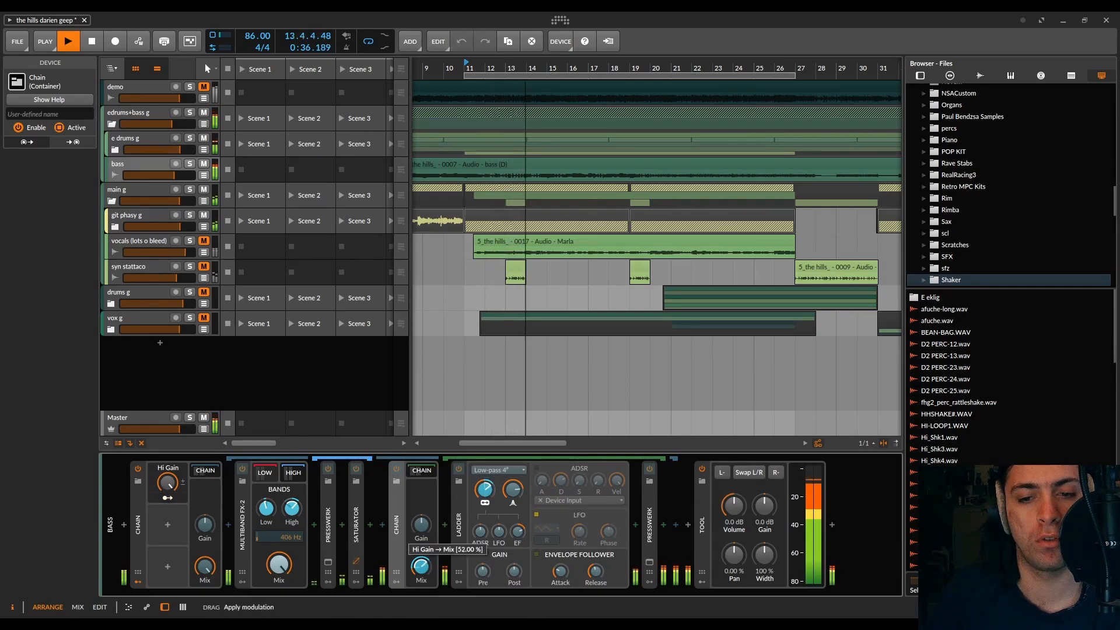
pyautogui.moveTo(421, 566); pyautogui.dragTo(421, 541)
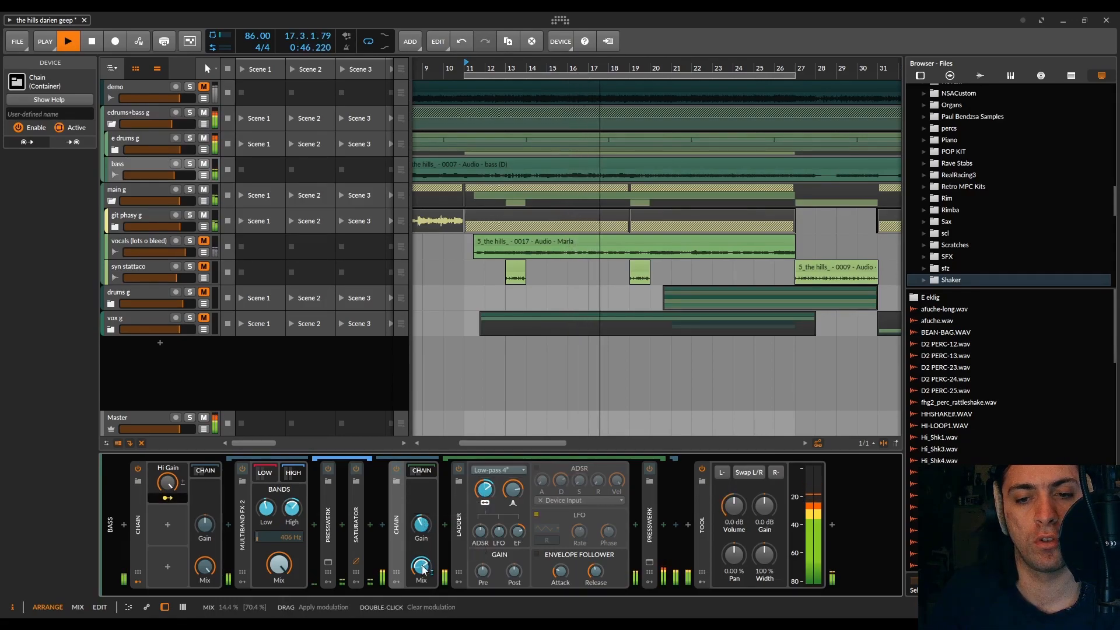
pyautogui.click(168, 498)
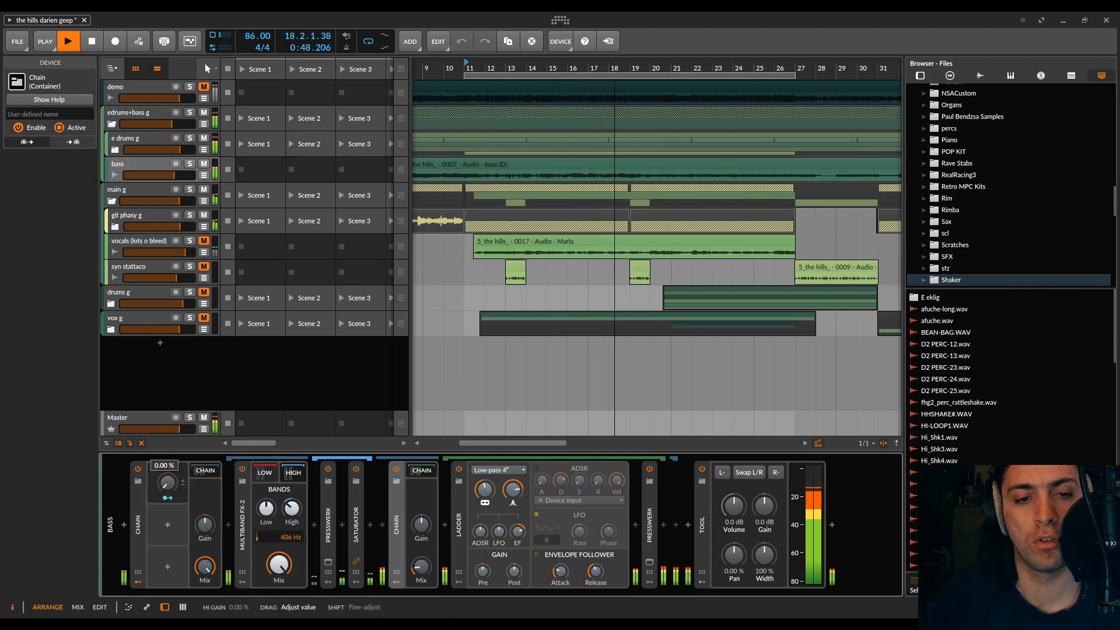
# Step: Sweep the Hi Gain macro to 0 % and back to full, and refine its mappings to nested Chain Gain (-2.6 dB) and low band gain
pyautogui.moveTo(168, 483); pyautogui.dragTo(167, 584)
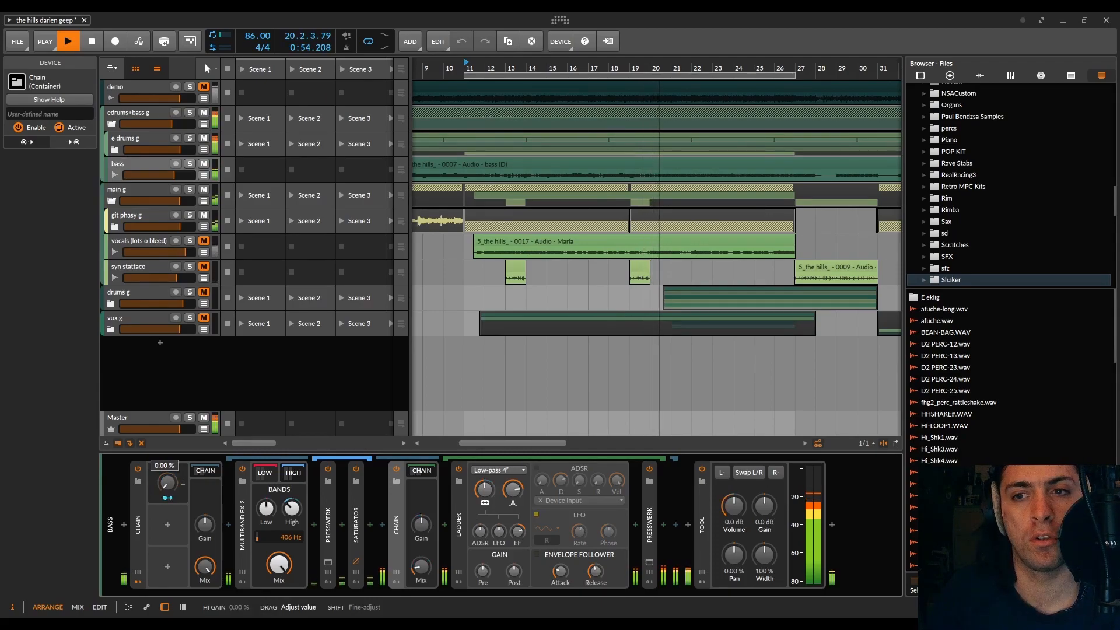
pyautogui.moveTo(168, 483); pyautogui.dragTo(168, 379)
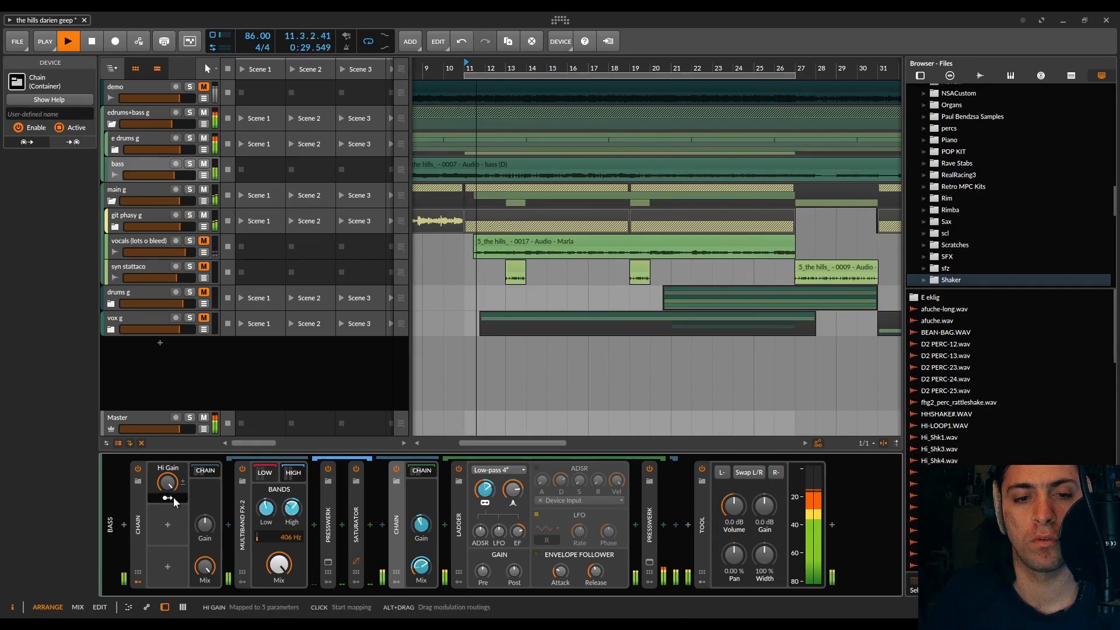
pyautogui.moveTo(423, 526); pyautogui.dragTo(424, 536)
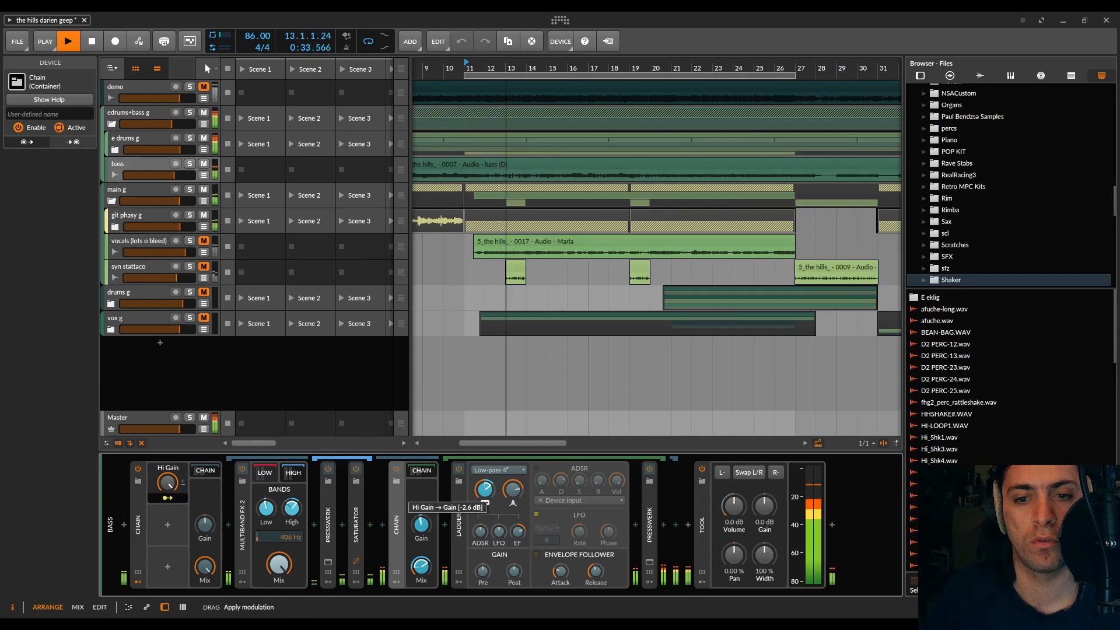
pyautogui.click(267, 510)
pyautogui.moveTo(268, 510); pyautogui.dragTo(267, 511)
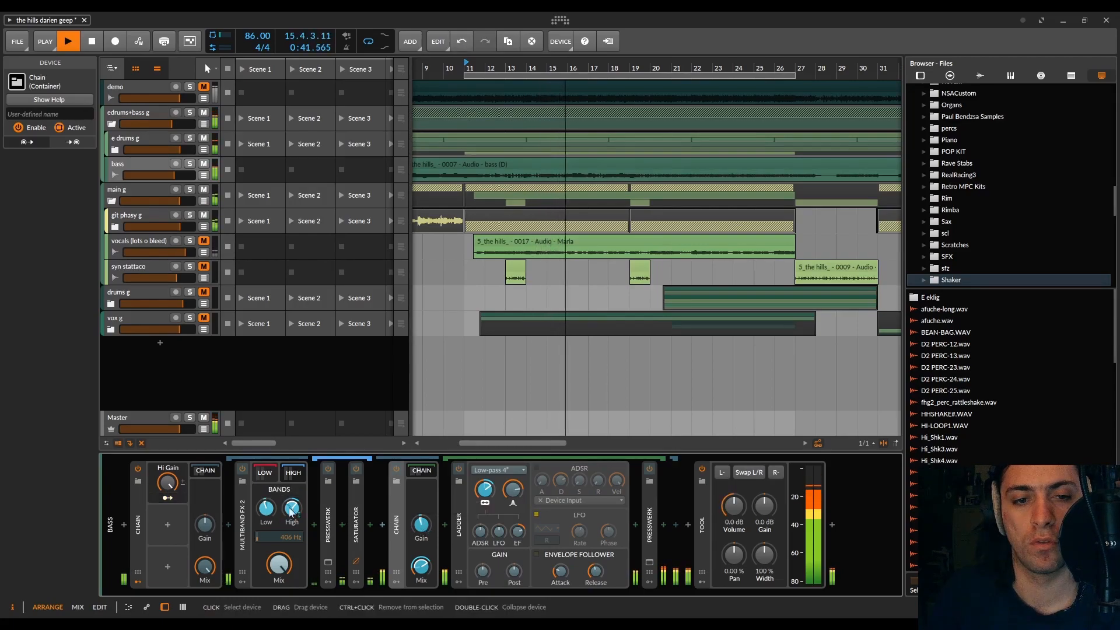
pyautogui.click(168, 497)
# Step: Turn the Hi Gain macro down to 0 %, stop playback, and rename the macro Foreground
pyautogui.moveTo(167, 483)
pyautogui.mouseDown()
pyautogui.moveTo(167, 589)
pyautogui.moveTo(168, 464)
pyautogui.mouseUp()
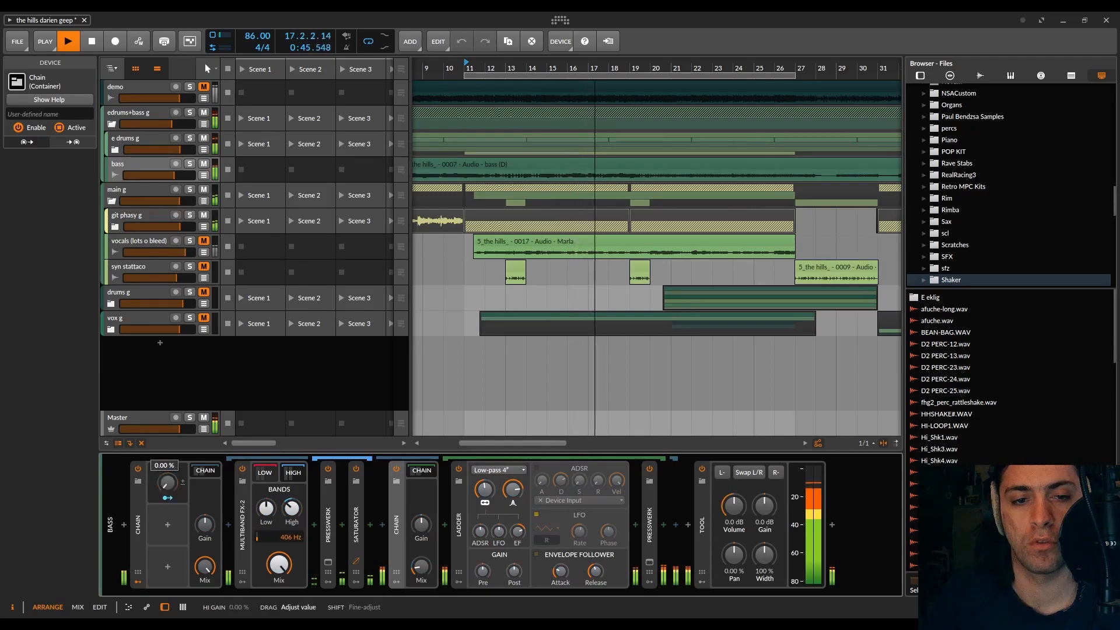
pyautogui.press('space')
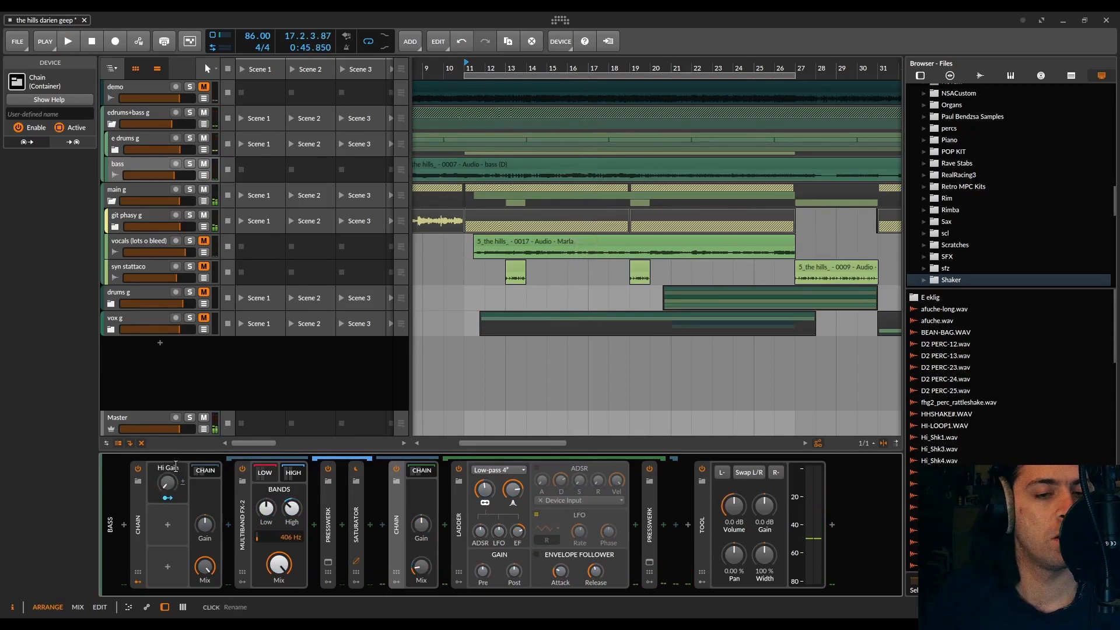
pyautogui.click(173, 469)
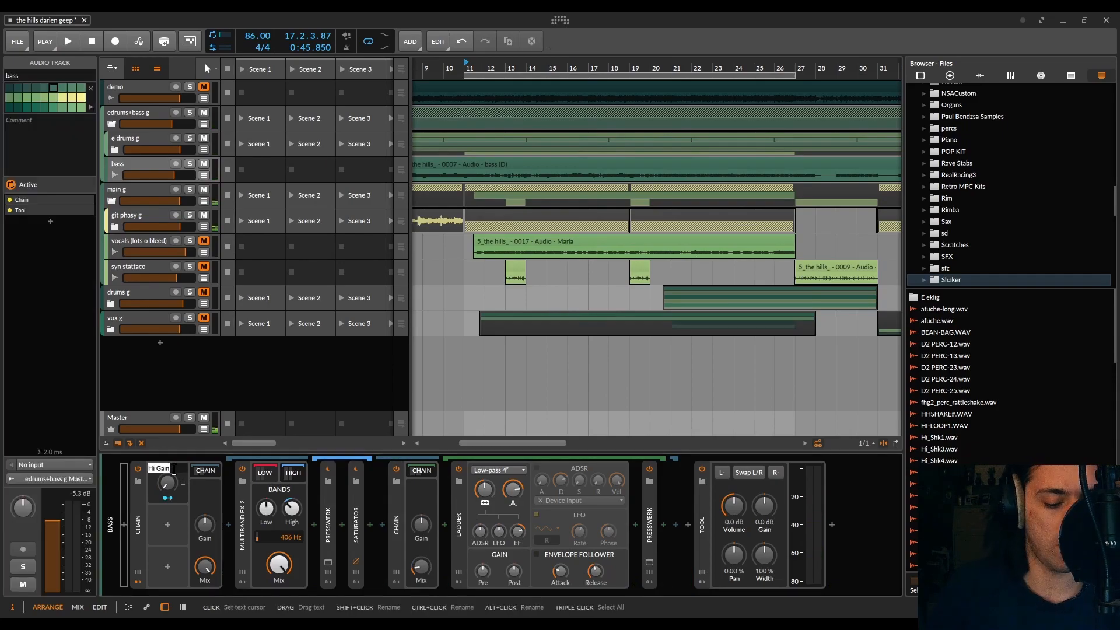
pyautogui.write('Horeground')
pyautogui.press('Return')
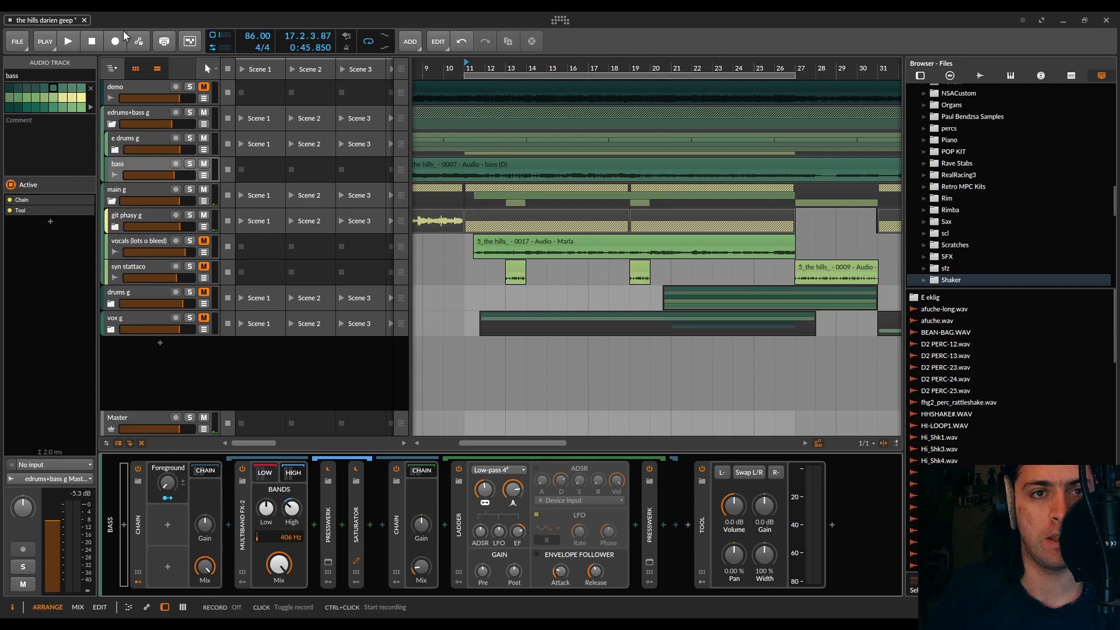
# Step: Record automation of the Foreground macro from bar 11 with arranger automation writing enabled, and switch writing off
pyautogui.press('space')
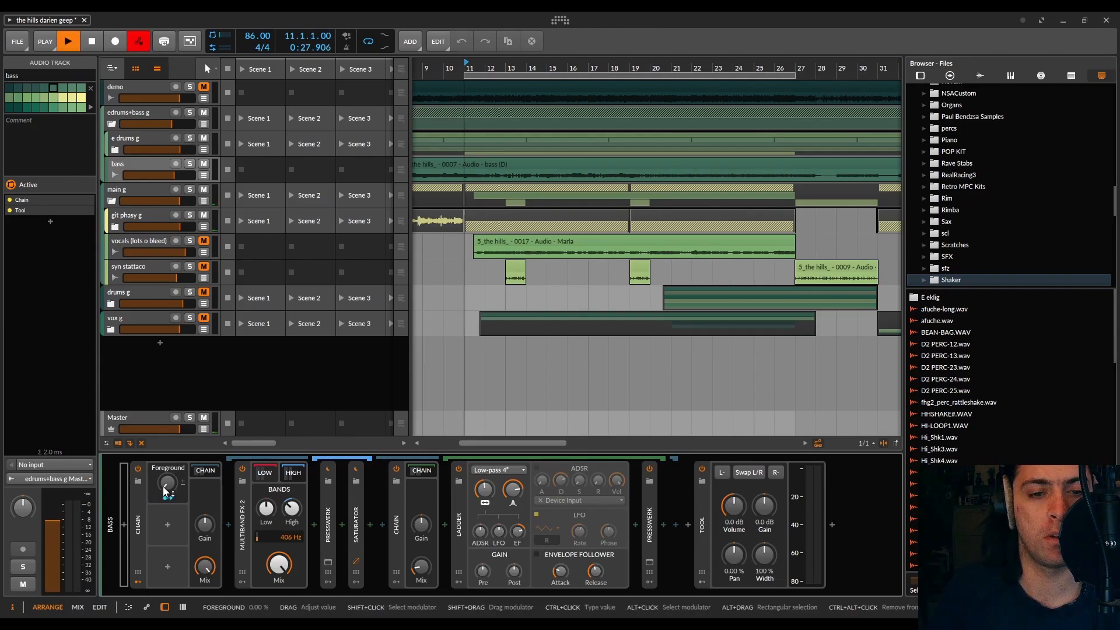
pyautogui.click(163, 485)
pyautogui.moveTo(163, 485); pyautogui.dragTo(163, 495)
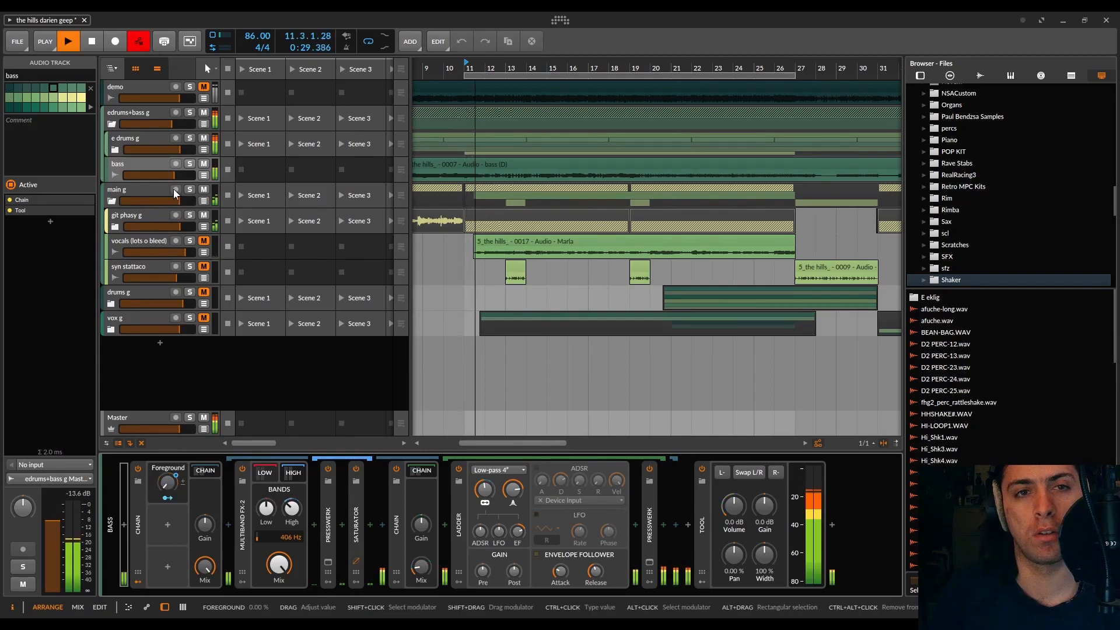
pyautogui.click(139, 41)
pyautogui.press('space')
# Step: Show the bass track's Foreground automation lane and reduce the recorded points to a single 100 % point at 11.1.1.00
pyautogui.click(204, 175)
pyautogui.moveTo(494, 201); pyautogui.dragTo(464, 185)
pyautogui.press('Delete')
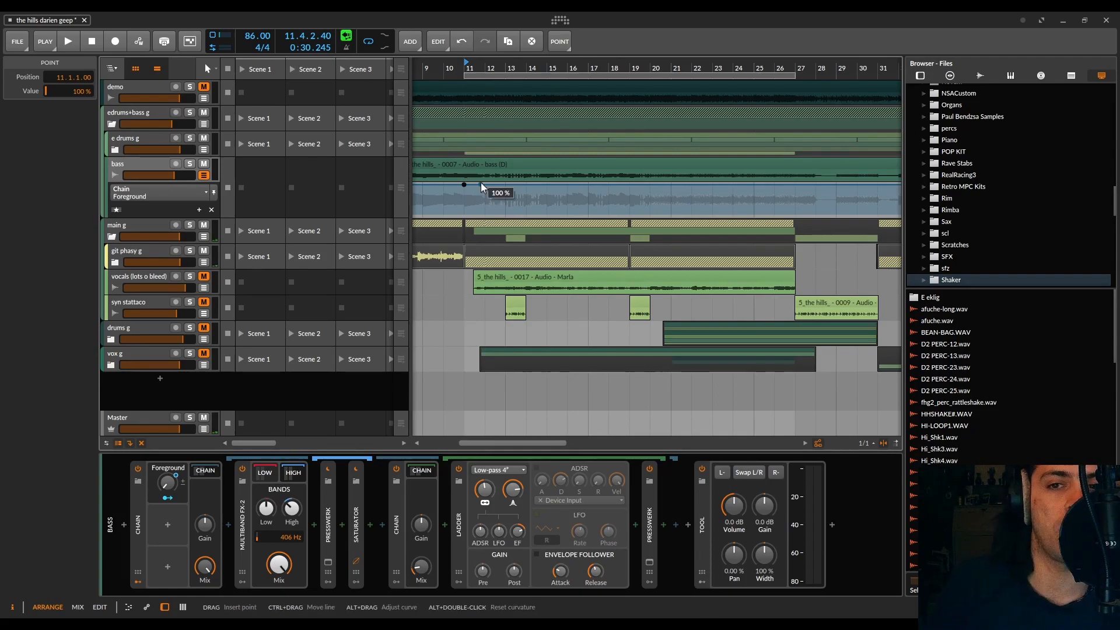
# Step: Set the bass's Foreground automation to 0 % at 11.1.1.00 and ramp it to 100 % between 11.4.2.00 and 11.4.3.00
pyautogui.press('space')
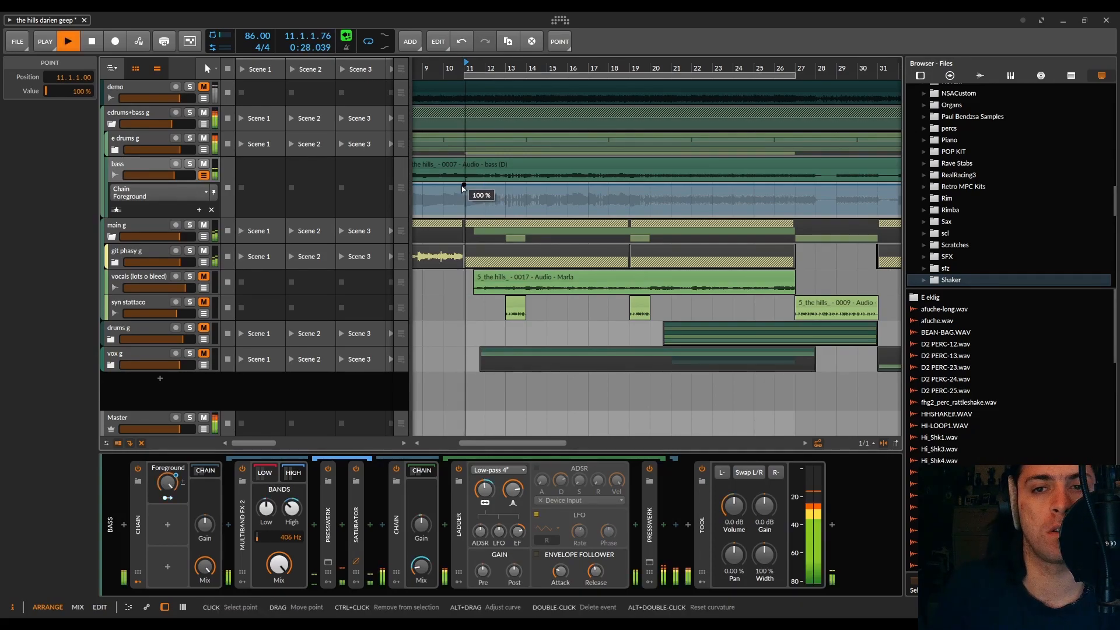
pyautogui.scroll(5, 464, 188)
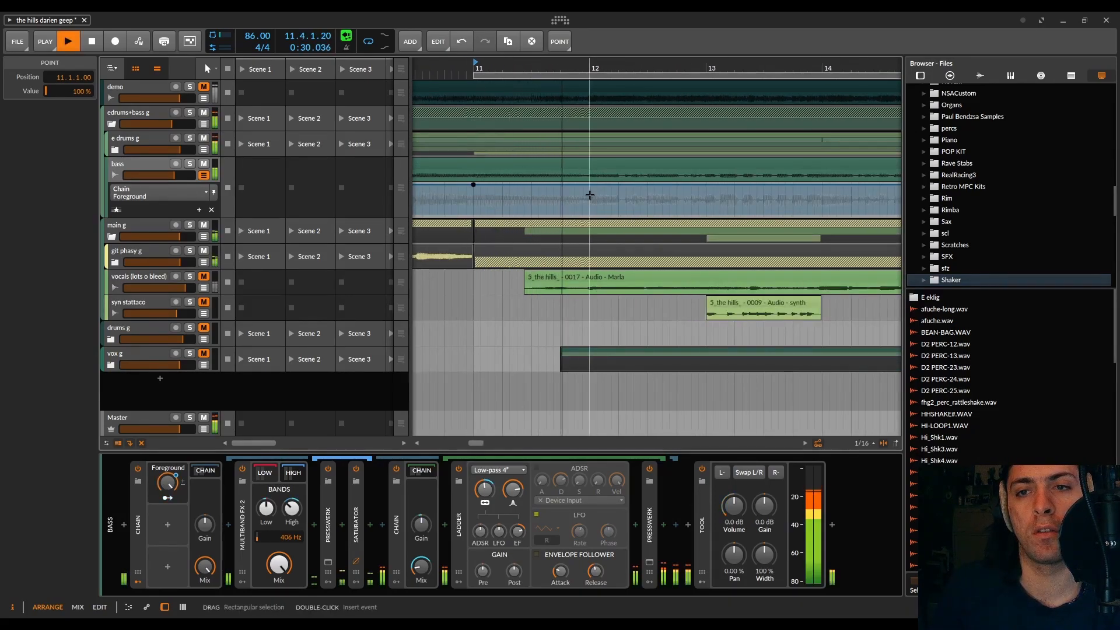
pyautogui.press('space')
pyautogui.moveTo(575, 184); pyautogui.dragTo(567, 184)
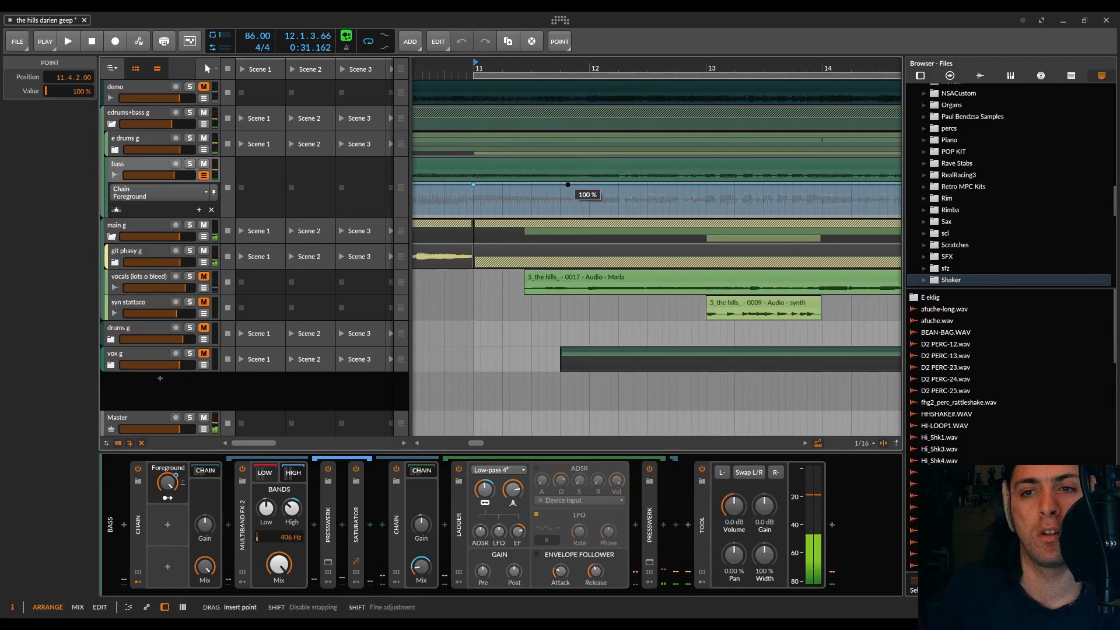
pyautogui.click(473, 184)
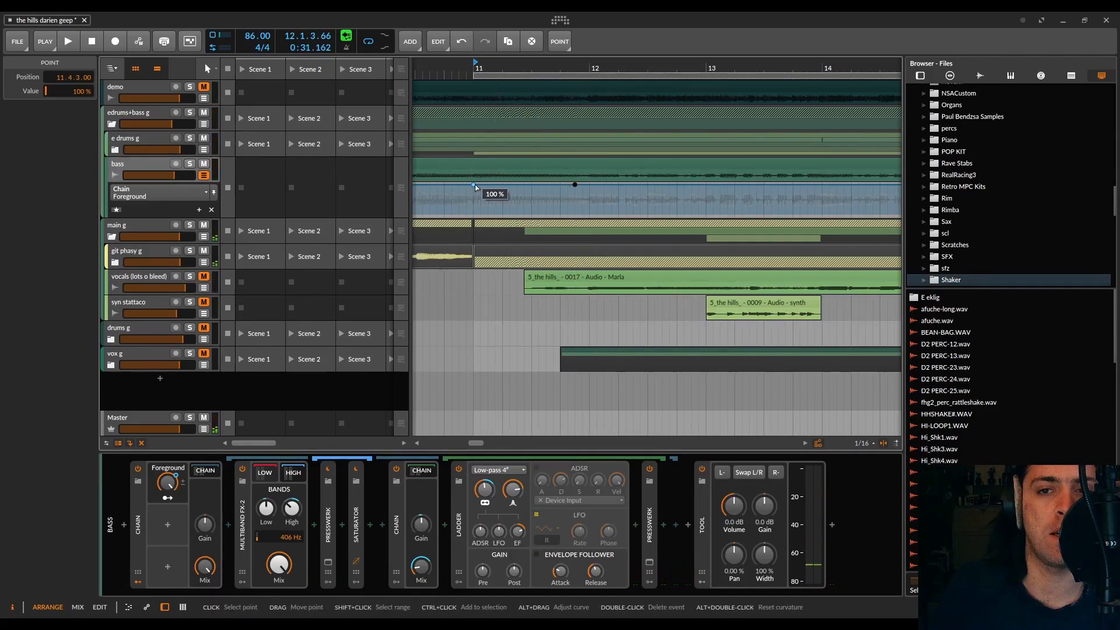
pyautogui.moveTo(473, 184); pyautogui.dragTo(473, 214)
pyautogui.moveTo(540, 195); pyautogui.dragTo(565, 215)
pyautogui.click(579, 194)
pyautogui.scroll(5, 576, 194)
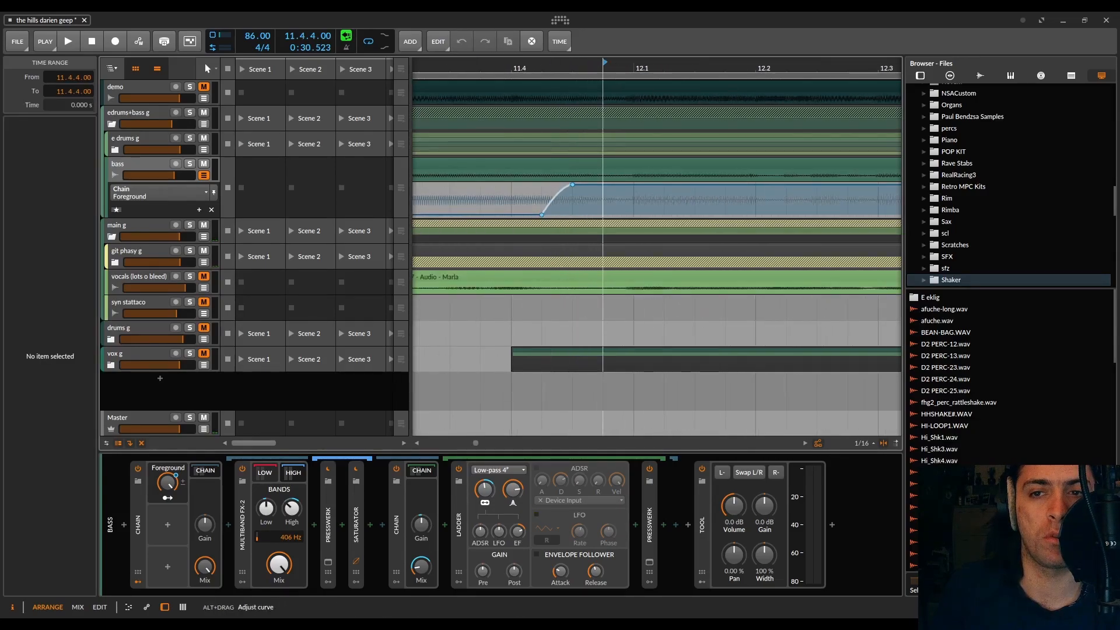
# Step: Hold the Foreground automation at 100 % until 11.4.4.73 and drop it to 0 % at 12.1.1.00
pyautogui.scroll(-5, 565, 217)
pyautogui.press('space')
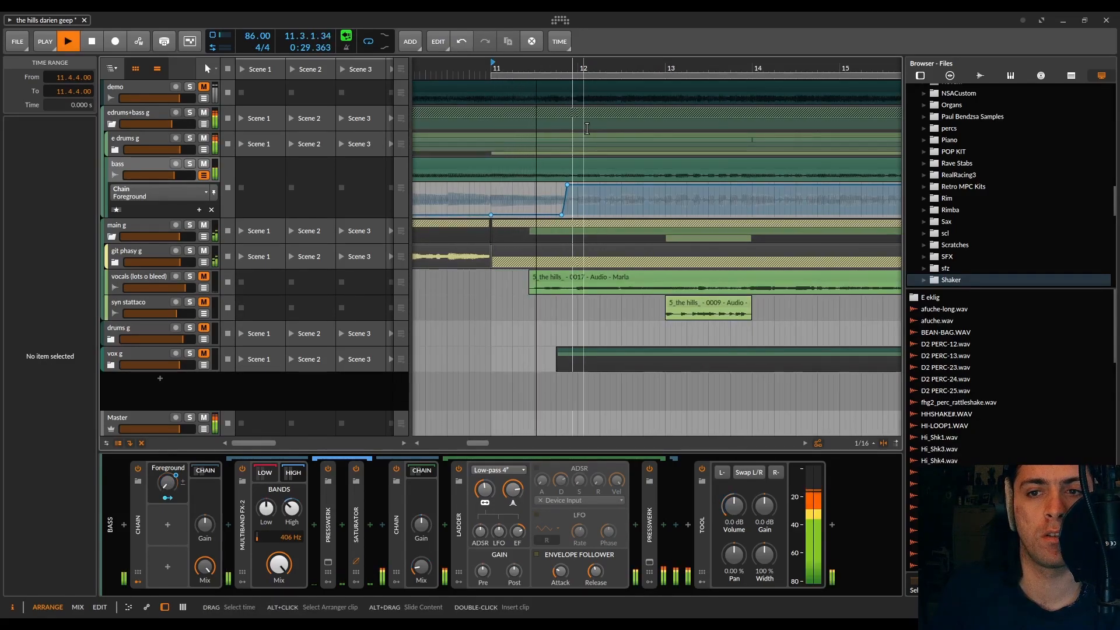
pyautogui.scroll(5, 586, 190)
pyautogui.press('space')
pyautogui.click(587, 185)
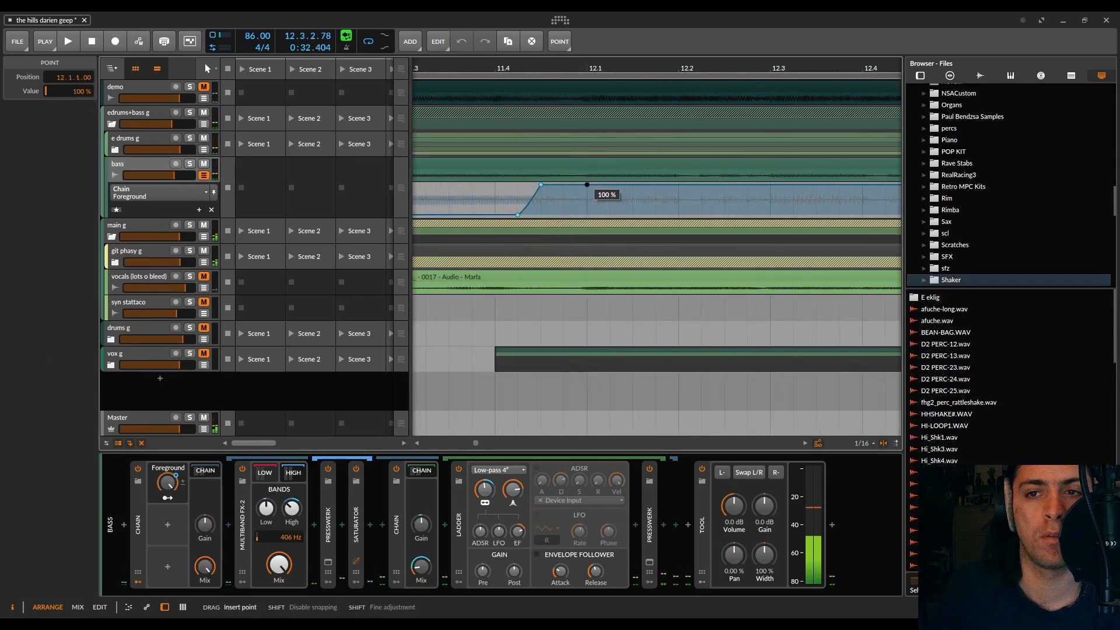
pyautogui.click(579, 185)
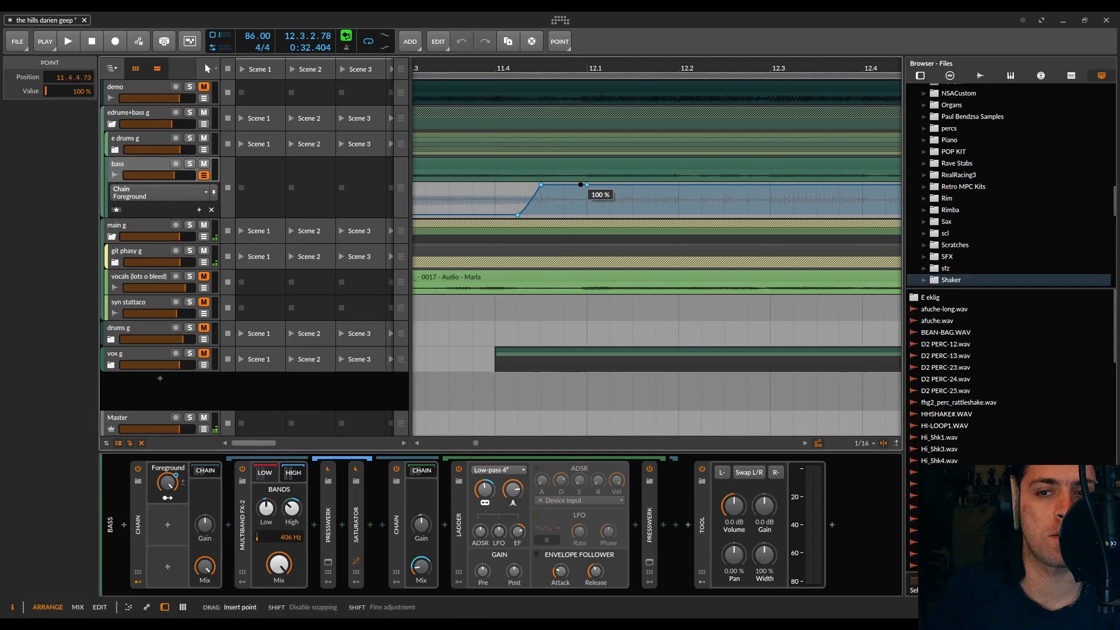
# Step: Audition the bass from bar 11 to hear the short Foreground rise before bar 12
pyautogui.scroll(-3, 588, 183)
pyautogui.press('space')
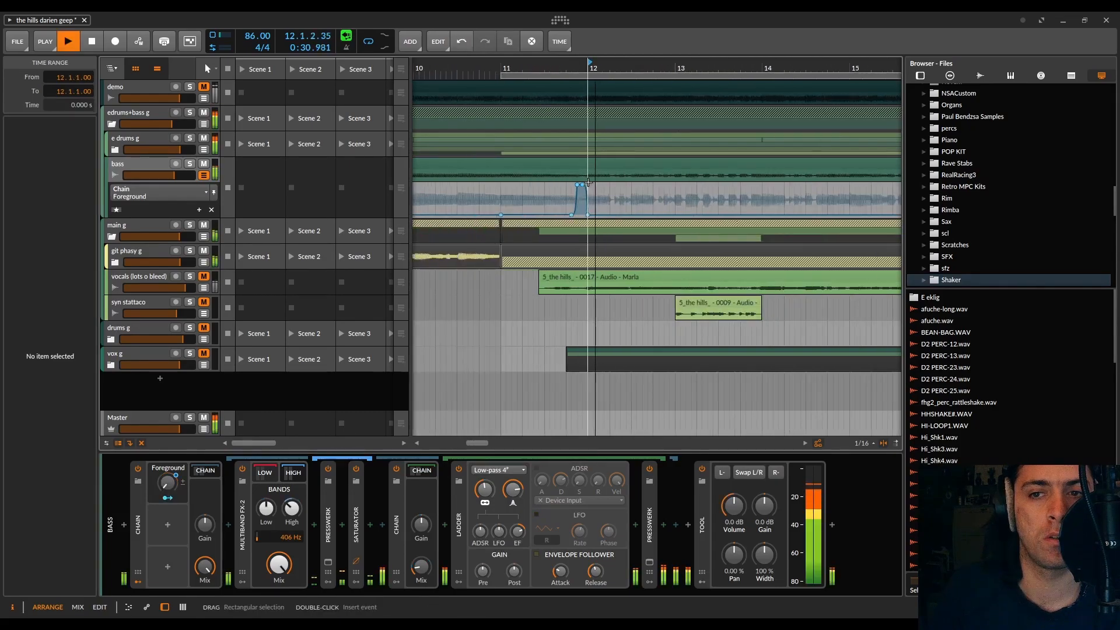
pyautogui.press('space')
pyautogui.click(500, 61)
pyautogui.press('space')
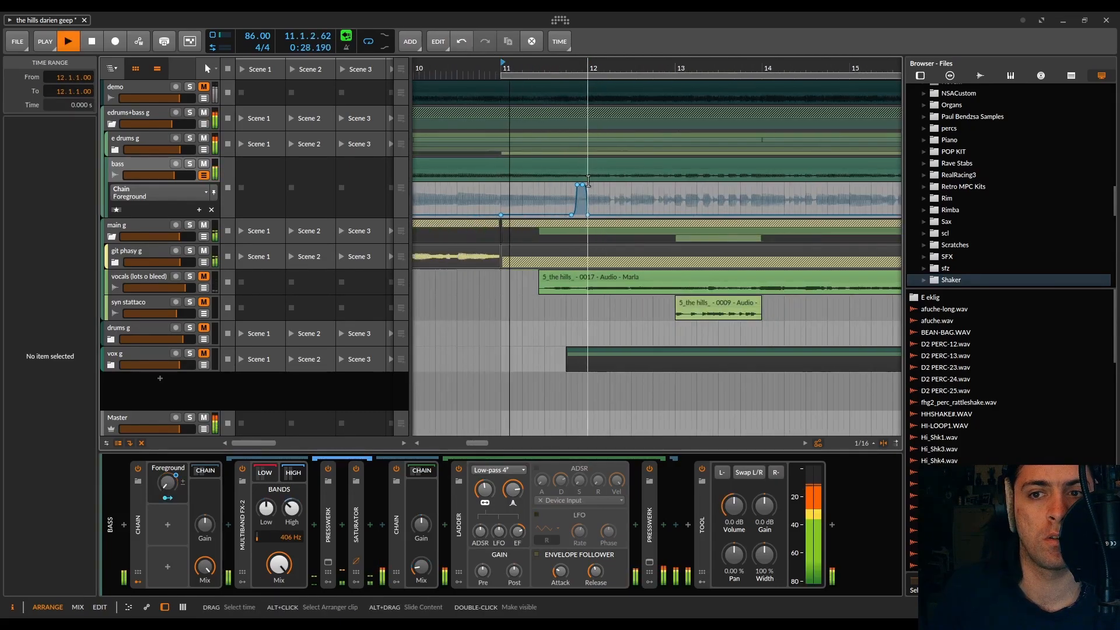
pyautogui.scroll(3, 586, 181)
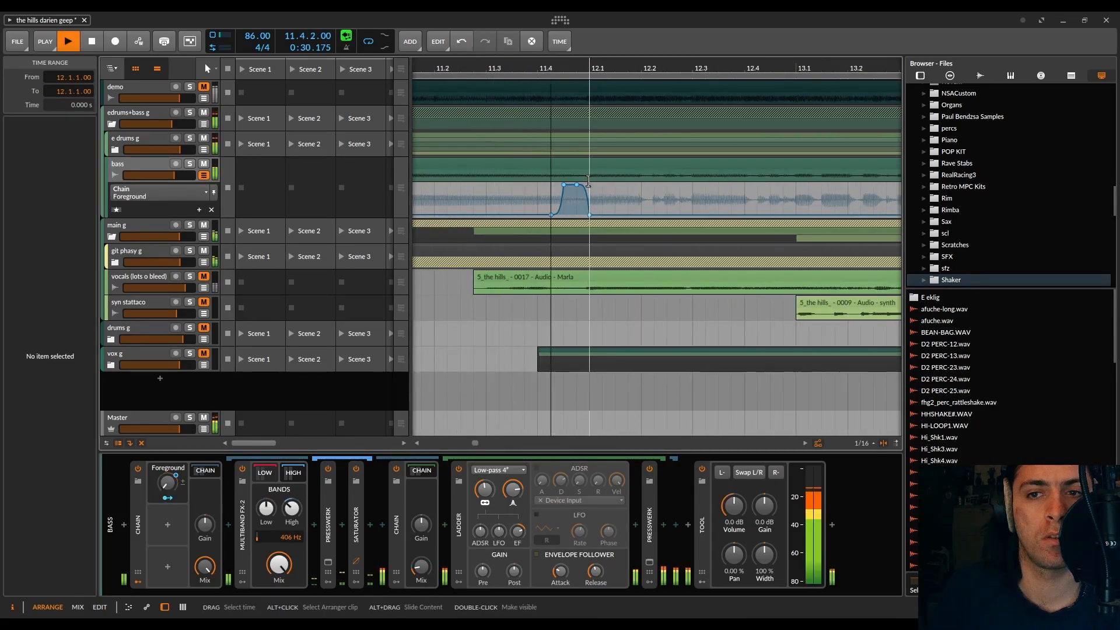
pyautogui.press('space')
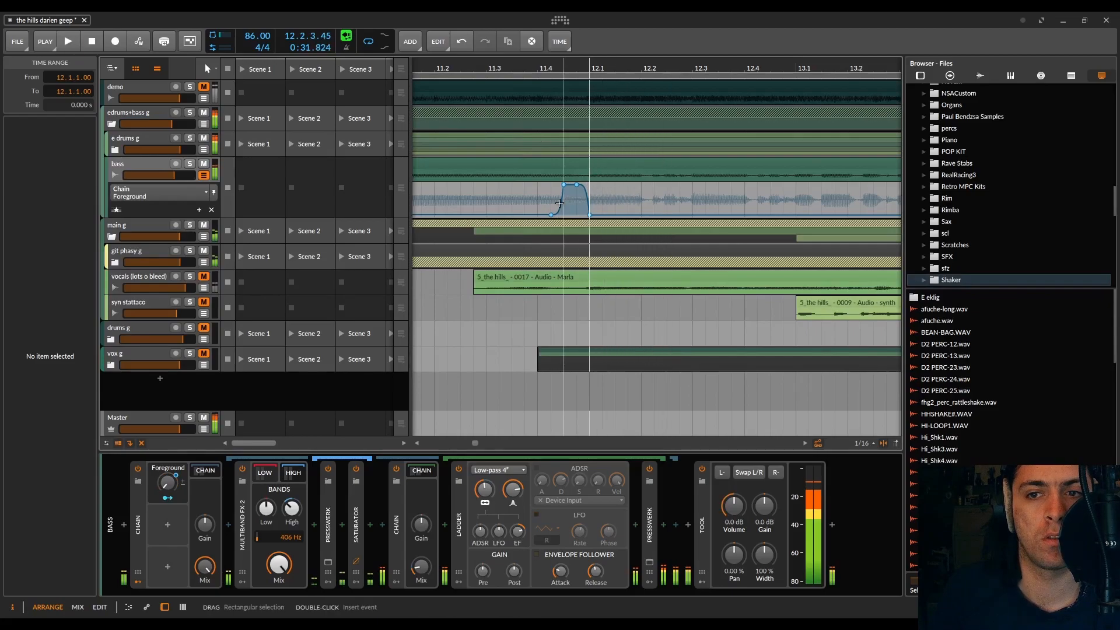
pyautogui.scroll(1, 560, 203)
pyautogui.press('space')
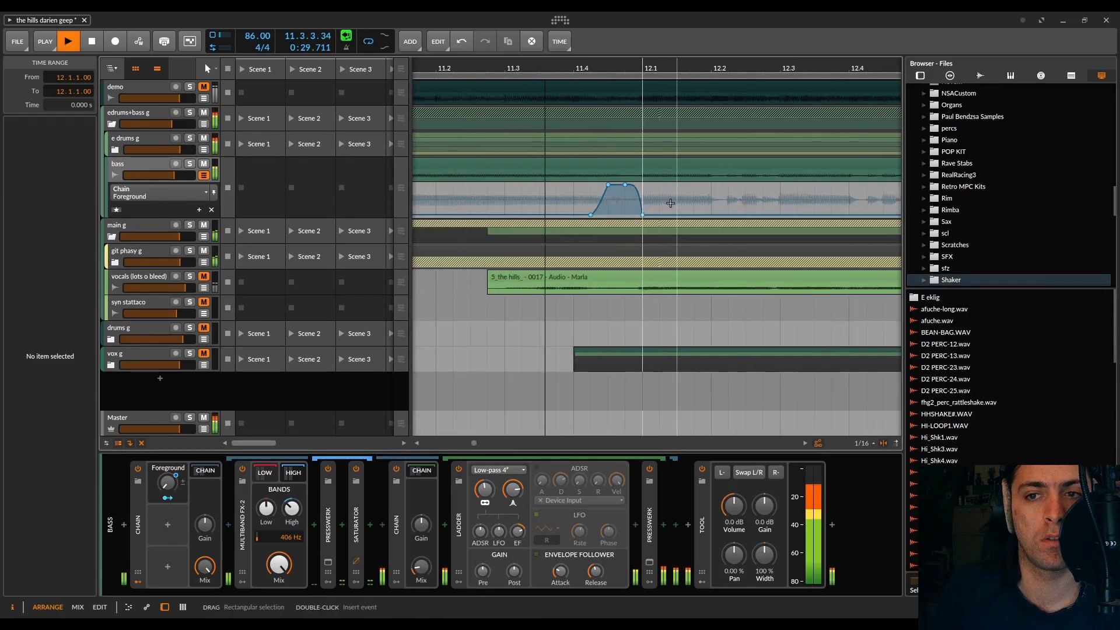
# Step: Raise the Foreground automation from 0 % just before beat 12.2 to 100 % at 12.2.1.00
pyautogui.press('space')
pyautogui.click(701, 214)
pyautogui.moveTo(706, 214); pyautogui.dragTo(710, 185)
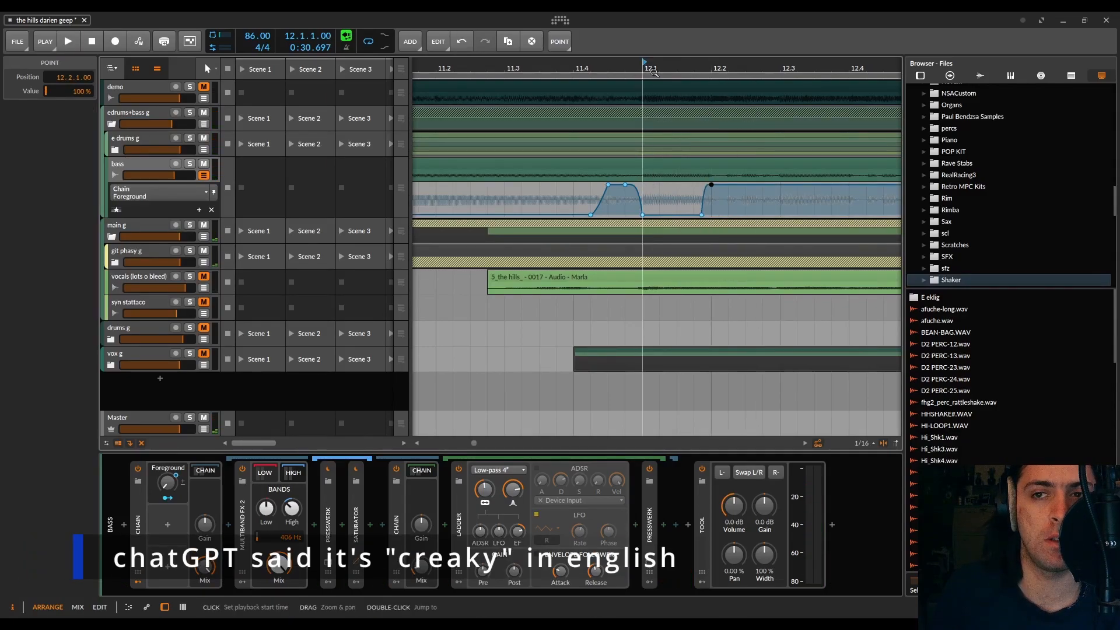
# Step: Hold Foreground at 100 % until 12.2.4.69, dip it to 0 %, and return it to 100 % at 12.4.1.00
pyautogui.hscroll(3, 680, 178)
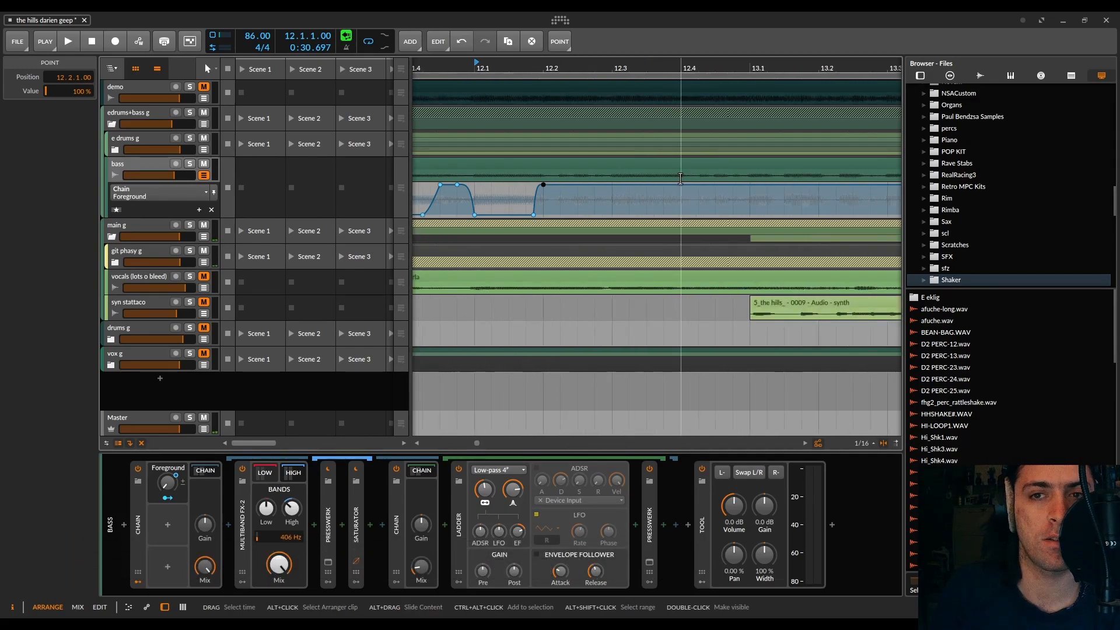
pyautogui.press('space')
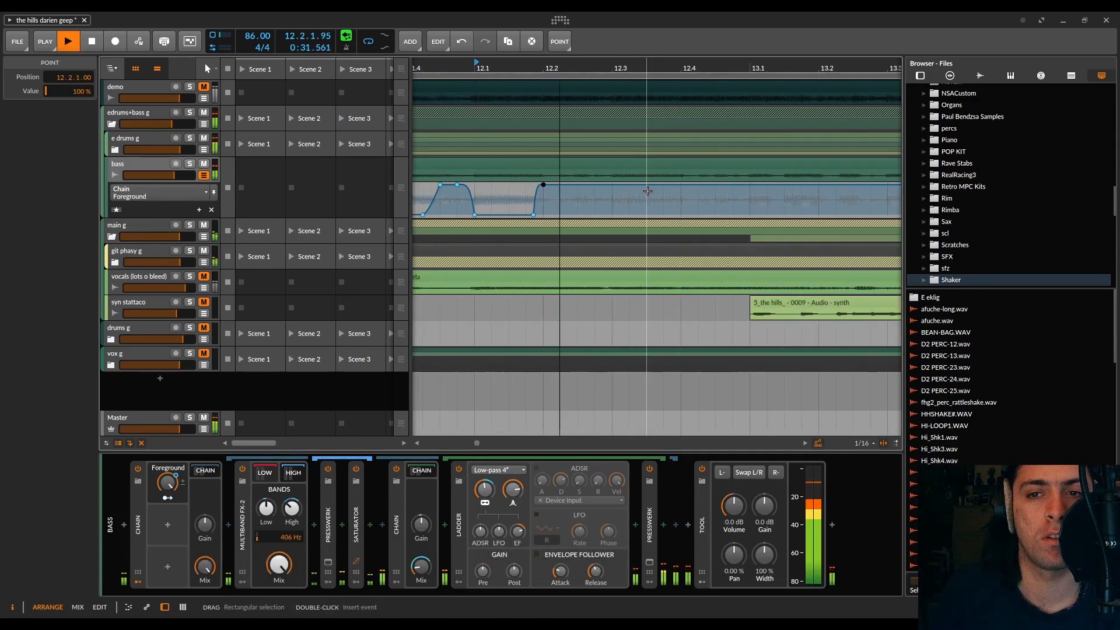
pyautogui.press('space')
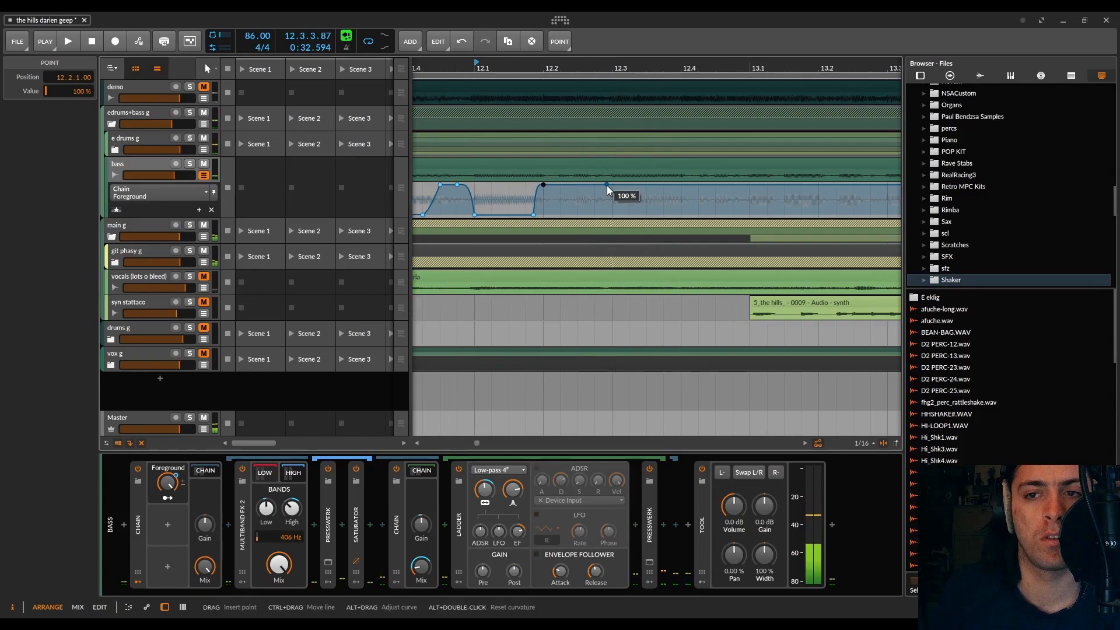
pyautogui.doubleClick(606, 186)
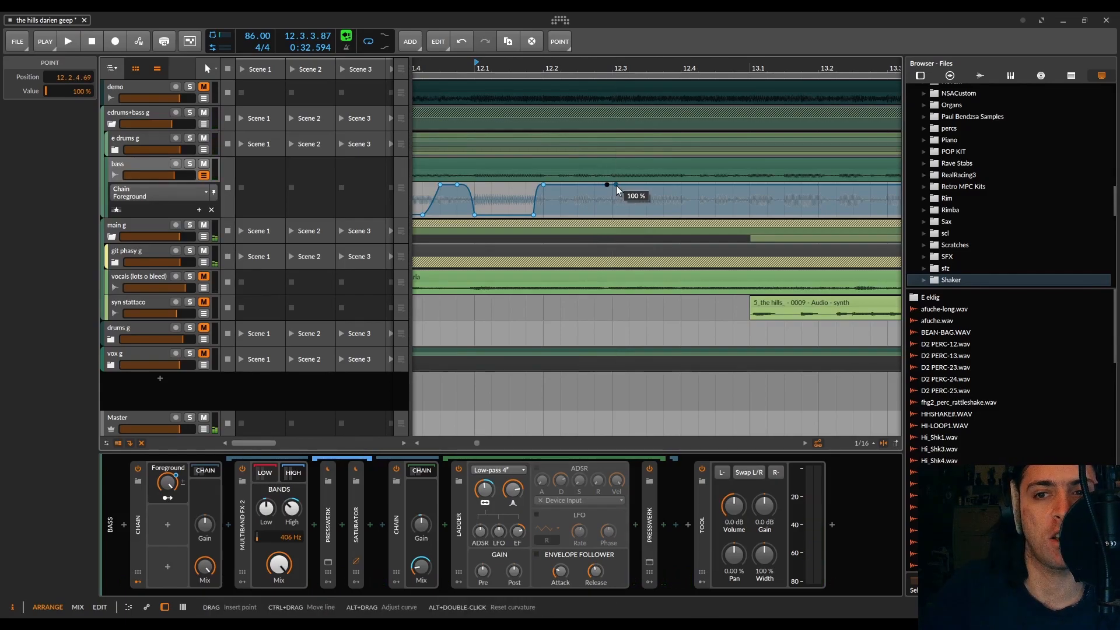
pyautogui.moveTo(617, 186); pyautogui.dragTo(681, 185)
# Step: Audition the bass through bars 12 and 13, and add a 100 % Foreground point at 13.1.1.09
pyautogui.press('space')
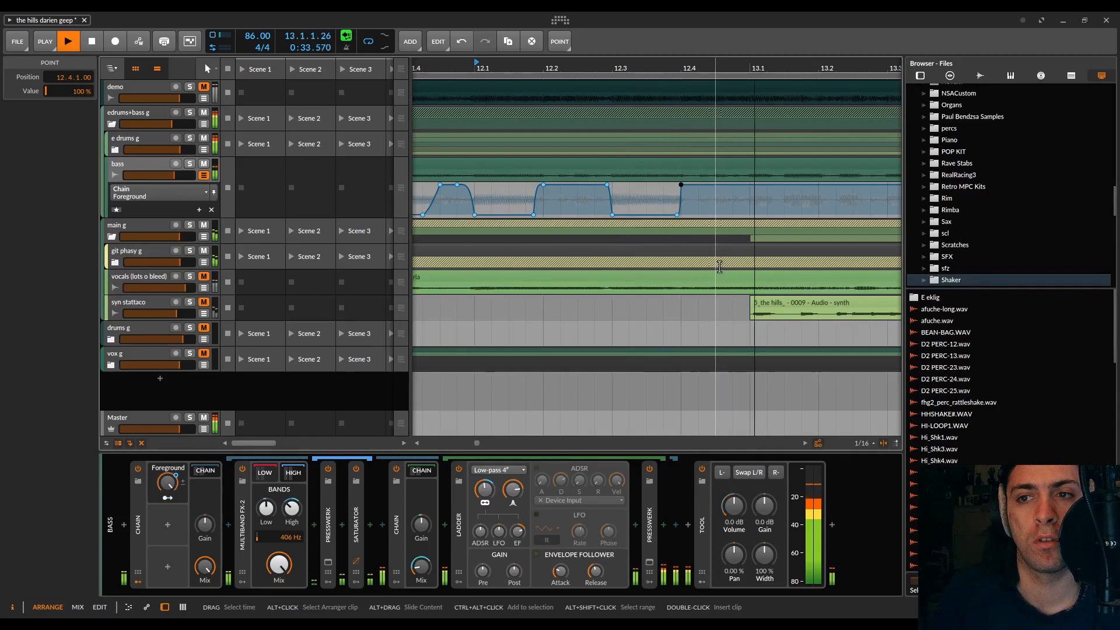
pyautogui.press('space')
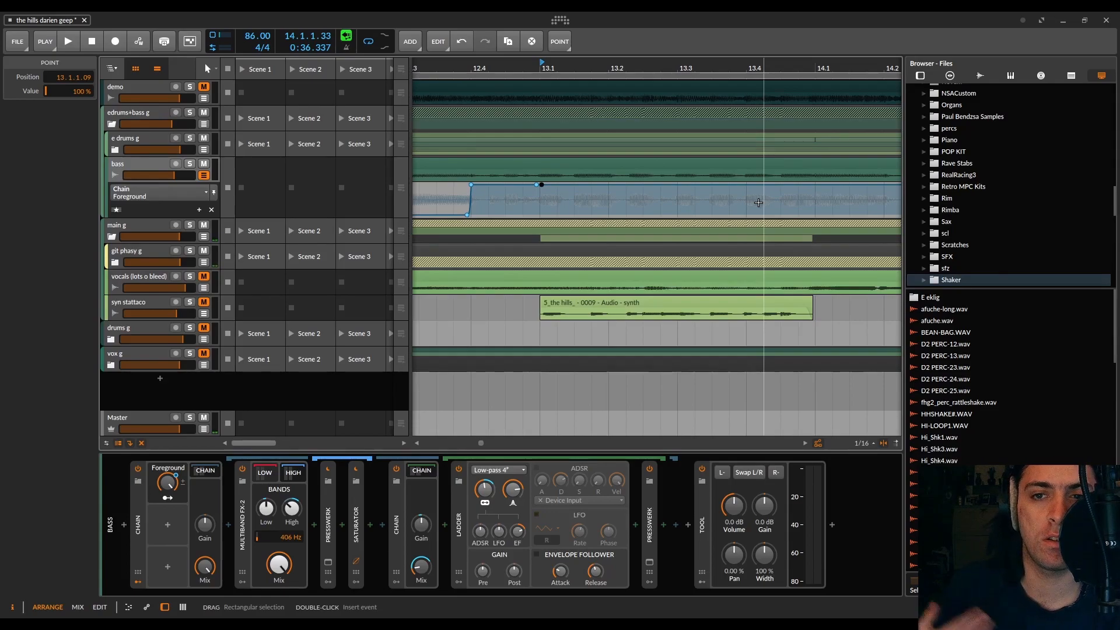
pyautogui.press('space')
pyautogui.scroll(-3, 691, 198)
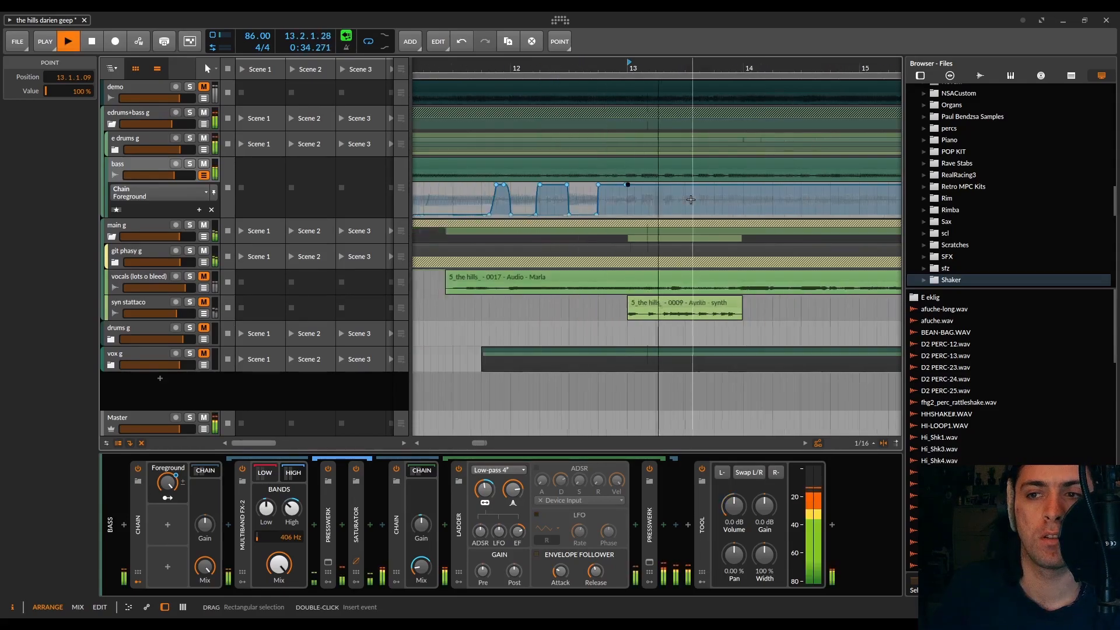
pyautogui.hscroll(2, 690, 200)
pyautogui.hscroll(1, 690, 200)
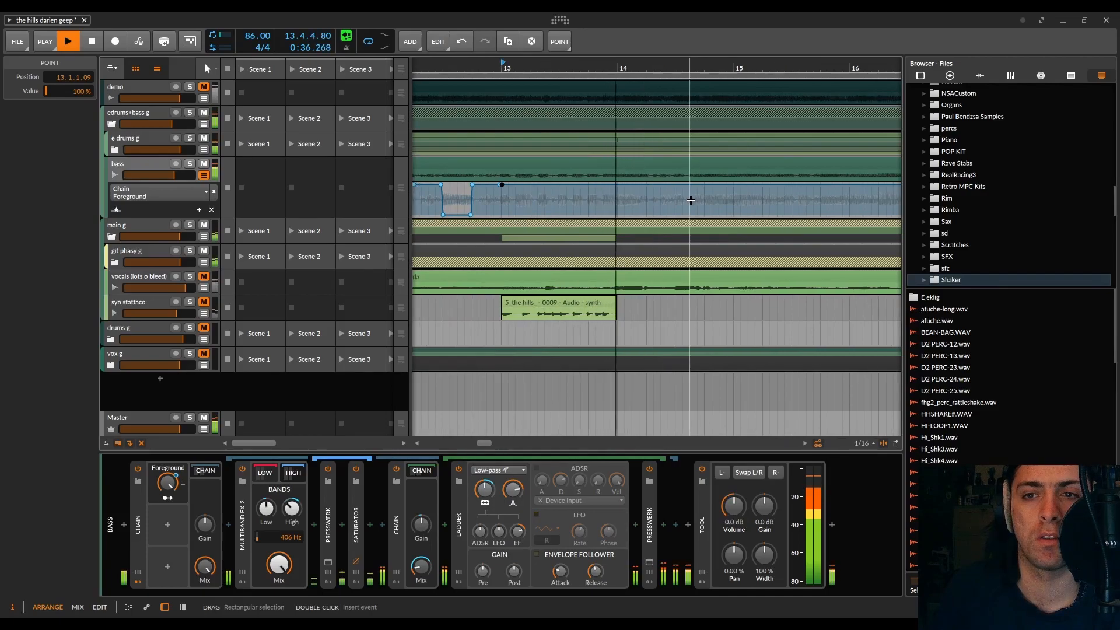
pyautogui.press('space')
pyautogui.press('space')
# Step: Add a short 100 % Foreground bump after beat 13.2 that falls to 0 % at 13.3.1.00
pyautogui.scroll(4, 554, 209)
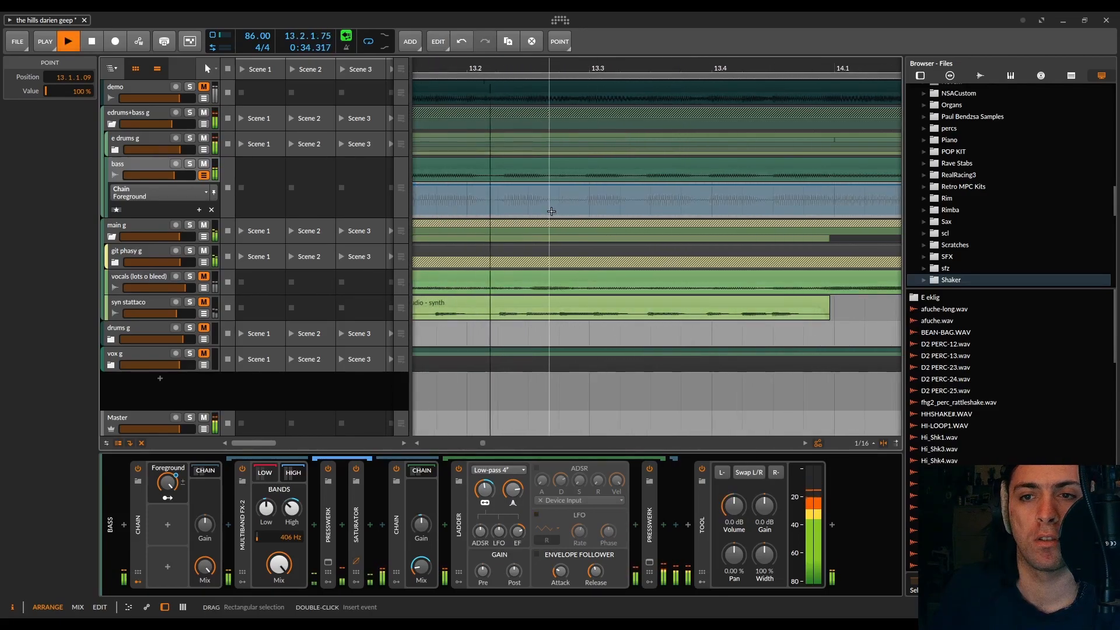
pyautogui.press('space')
pyautogui.moveTo(553, 184); pyautogui.dragTo(553, 214)
pyautogui.doubleClick(558, 184)
pyautogui.click(582, 185)
pyautogui.doubleClick(589, 214)
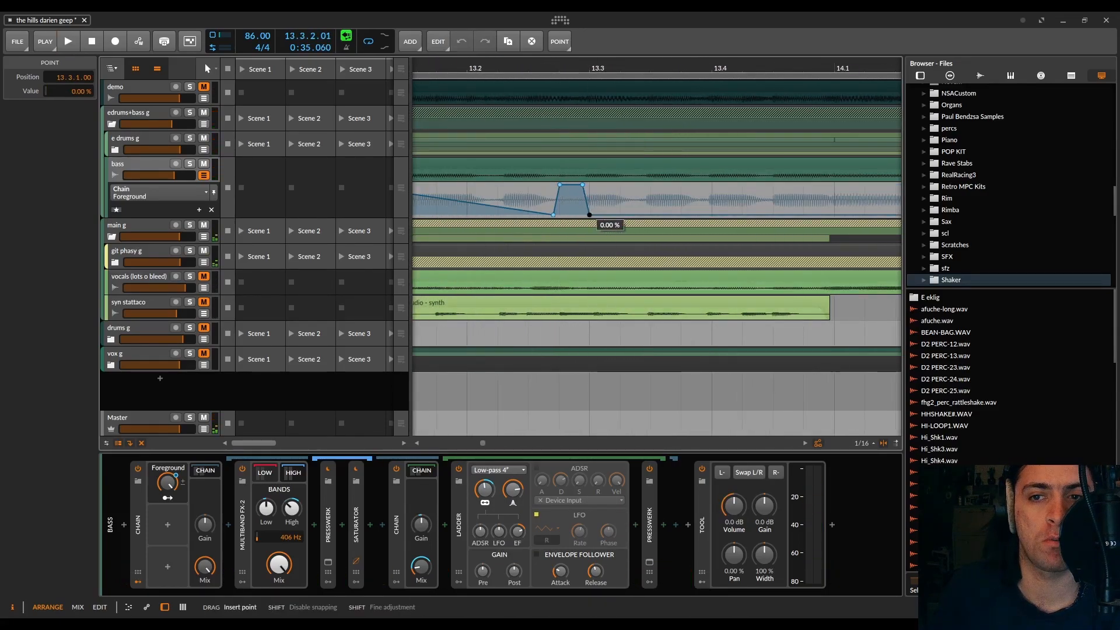
# Step: Drop the Foreground automation to 0 % at 13.1.1.00 and delete the short bump before beat 13.3
pyautogui.scroll(-4, 571, 208)
pyautogui.press('space')
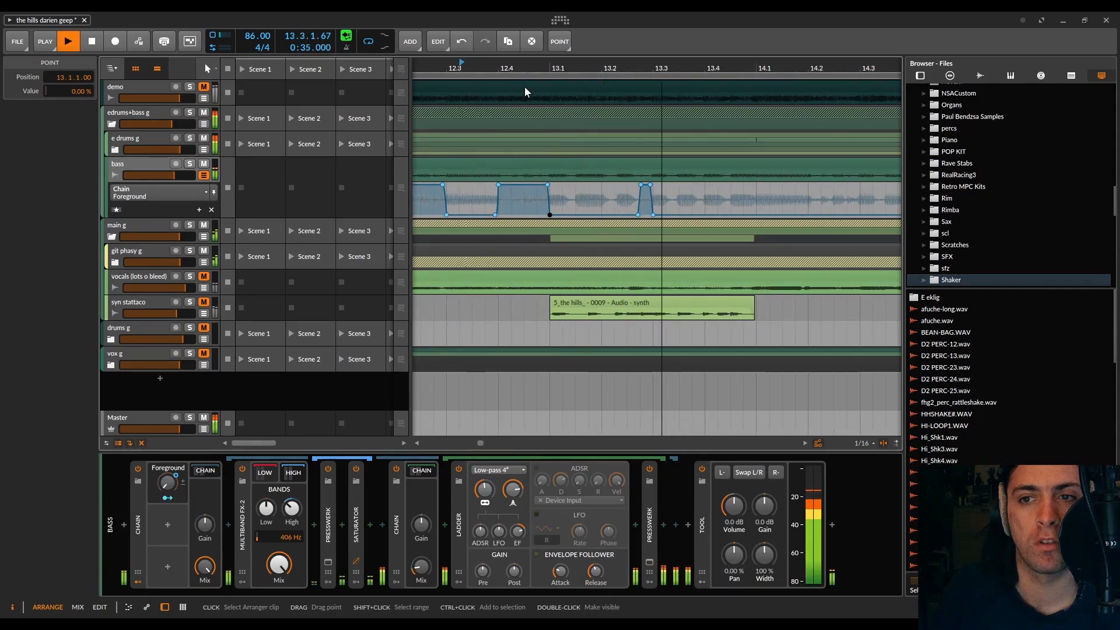
pyautogui.press('space')
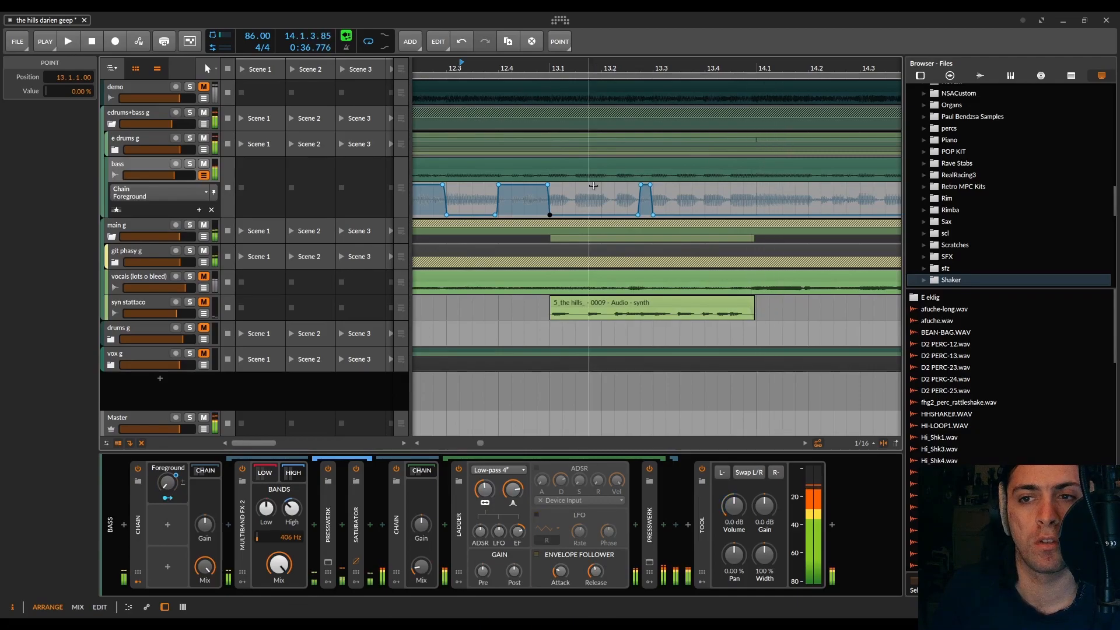
pyautogui.click(673, 197)
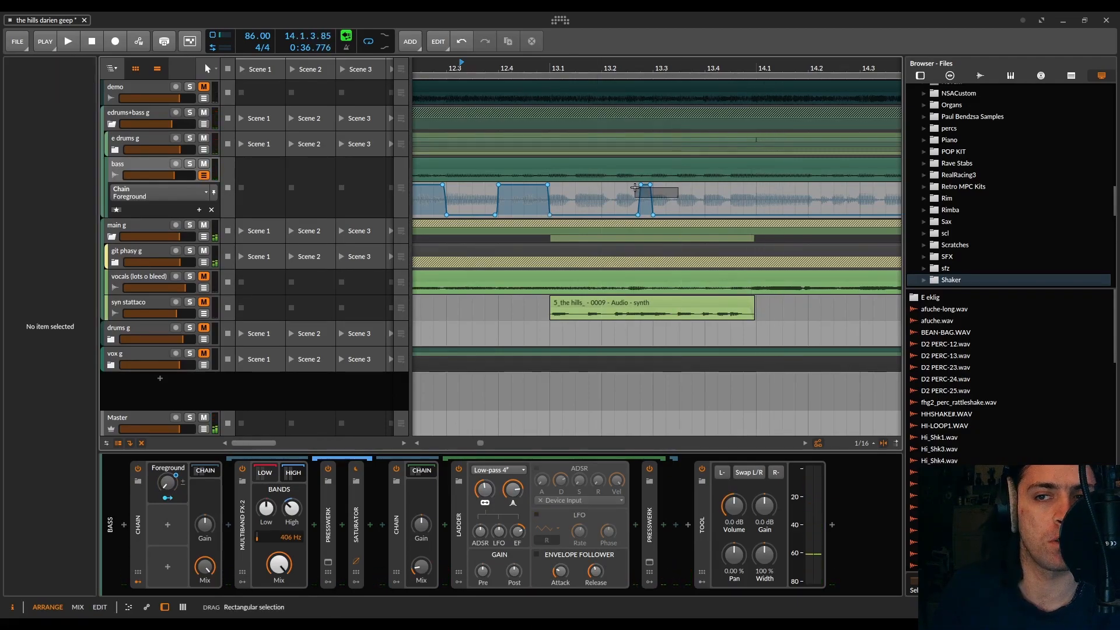
pyautogui.moveTo(635, 187); pyautogui.dragTo(633, 187)
pyautogui.press('Delete')
# Step: Audition from 11.3.1.00 and duplicate the Foreground automation between 11.3.1.00 and 14.1.1.00 directly after itself
pyautogui.scroll(-5, 489, 201)
pyautogui.hscroll(-3, 484, 202)
pyautogui.scroll(3, 501, 210)
pyautogui.click(443, 213)
pyautogui.press('space')
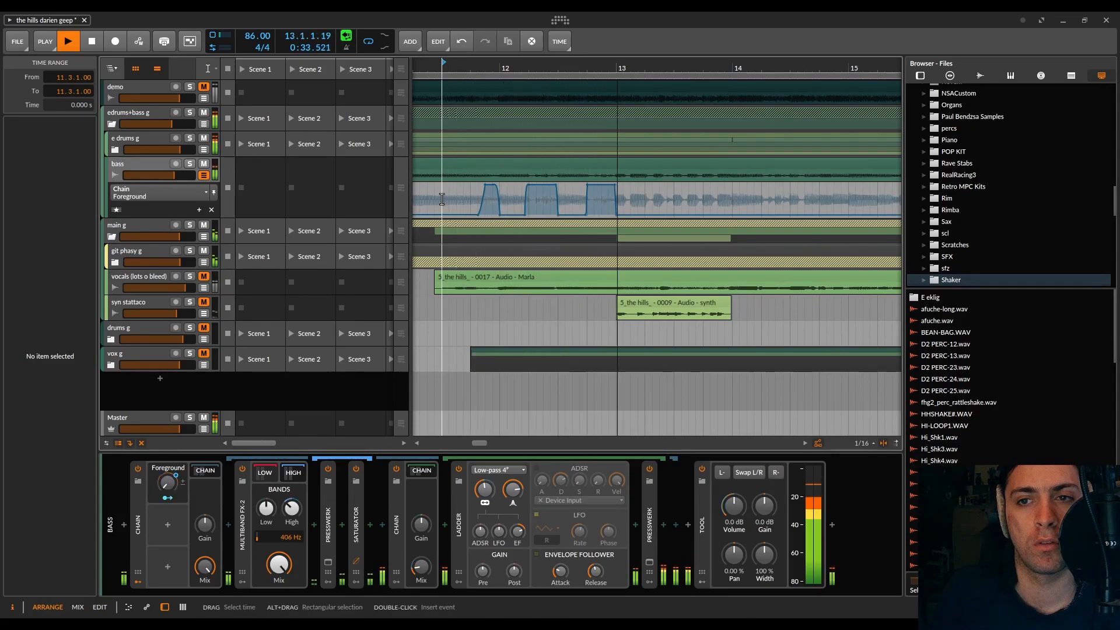
pyautogui.moveTo(442, 200); pyautogui.dragTo(731, 197)
pyautogui.hotkey('ctrl', 'd')
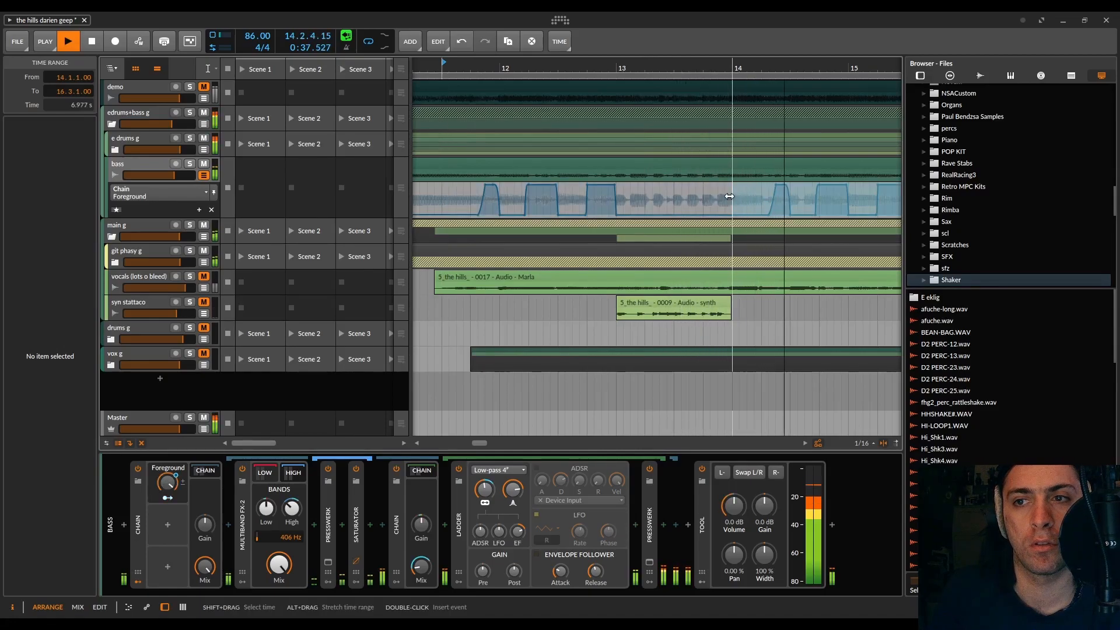
pyautogui.press('1')
# Step: Move the first bar 14 Foreground rise earlier, from 0 % at 14.1.4.53 to 100 % at 14.2.1.00, and audition it
pyautogui.press('space')
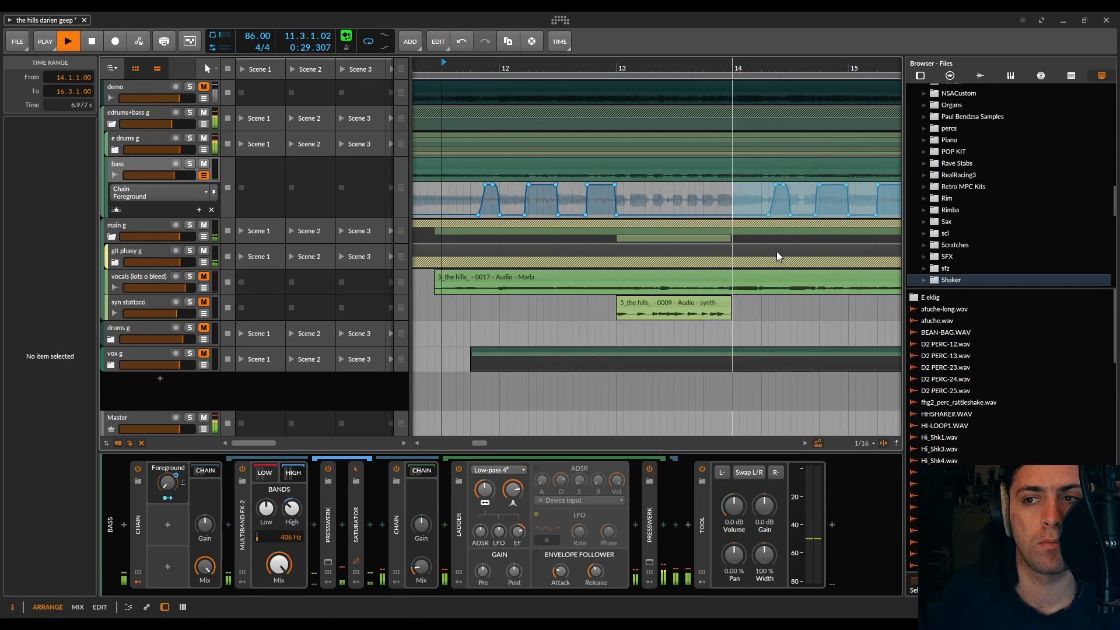
pyautogui.click(699, 215)
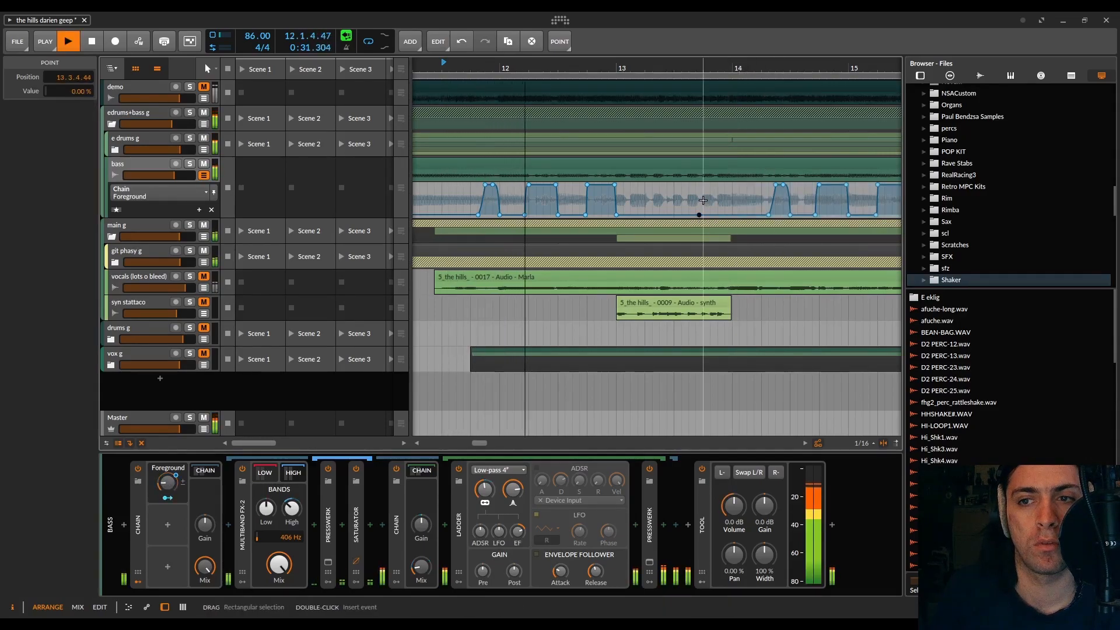
pyautogui.press('Delete')
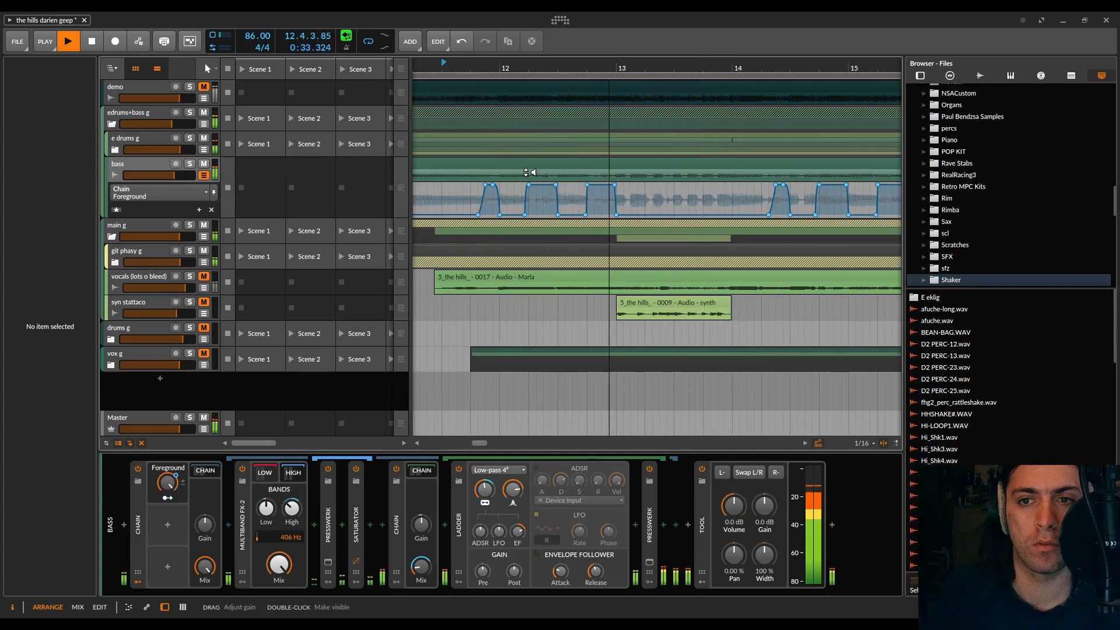
pyautogui.scroll(6, 704, 192)
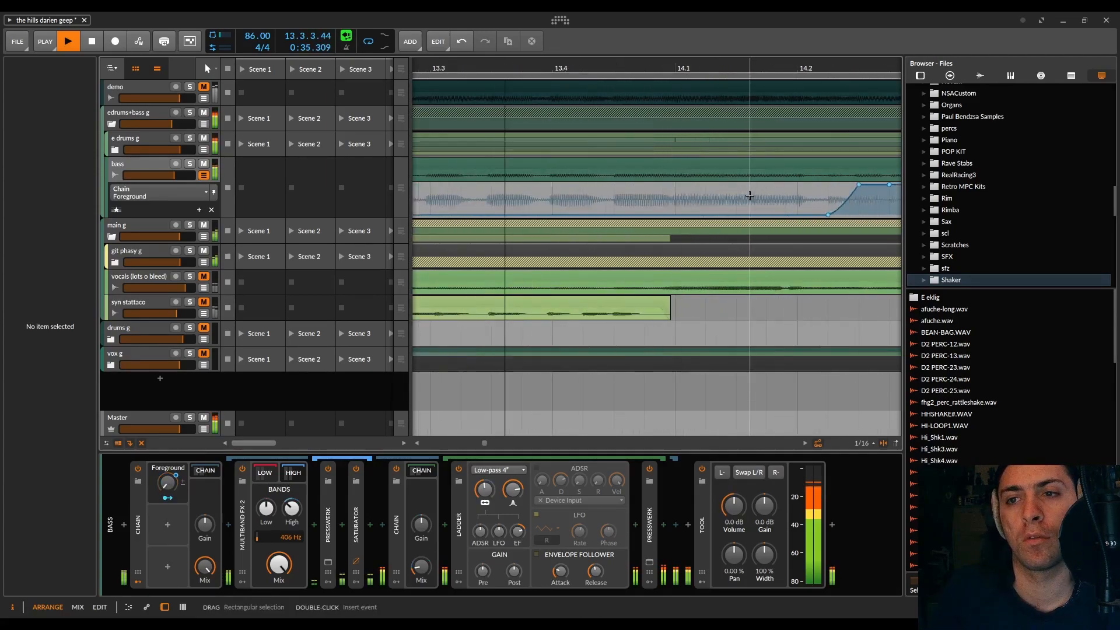
pyautogui.press('space')
pyautogui.moveTo(617, 215); pyautogui.dragTo(587, 215)
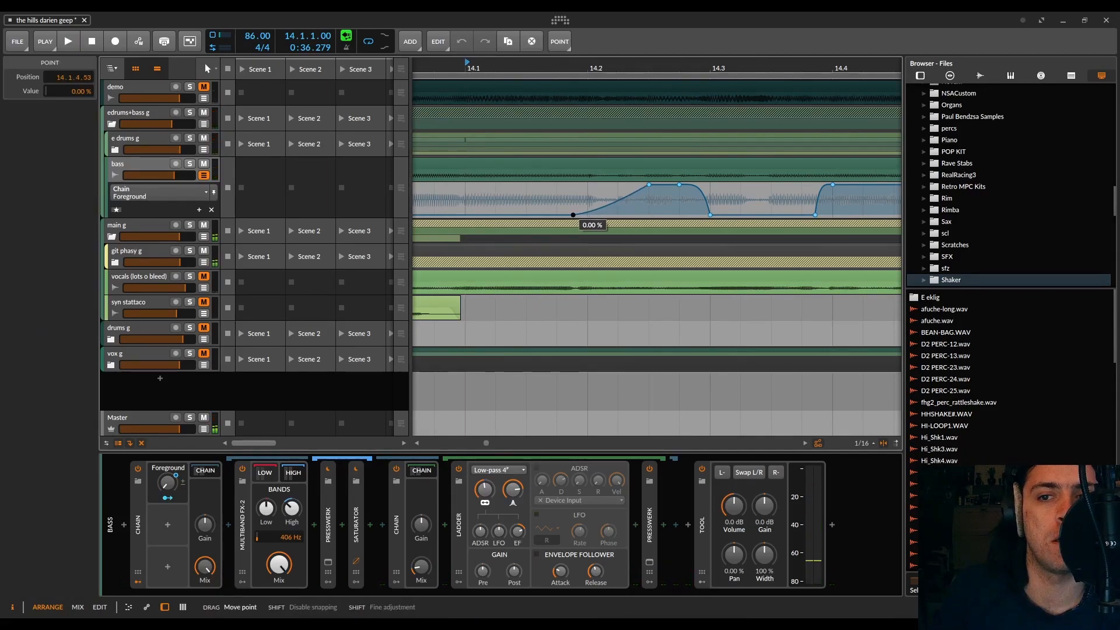
pyautogui.moveTo(647, 185); pyautogui.dragTo(587, 185)
pyautogui.press('space')
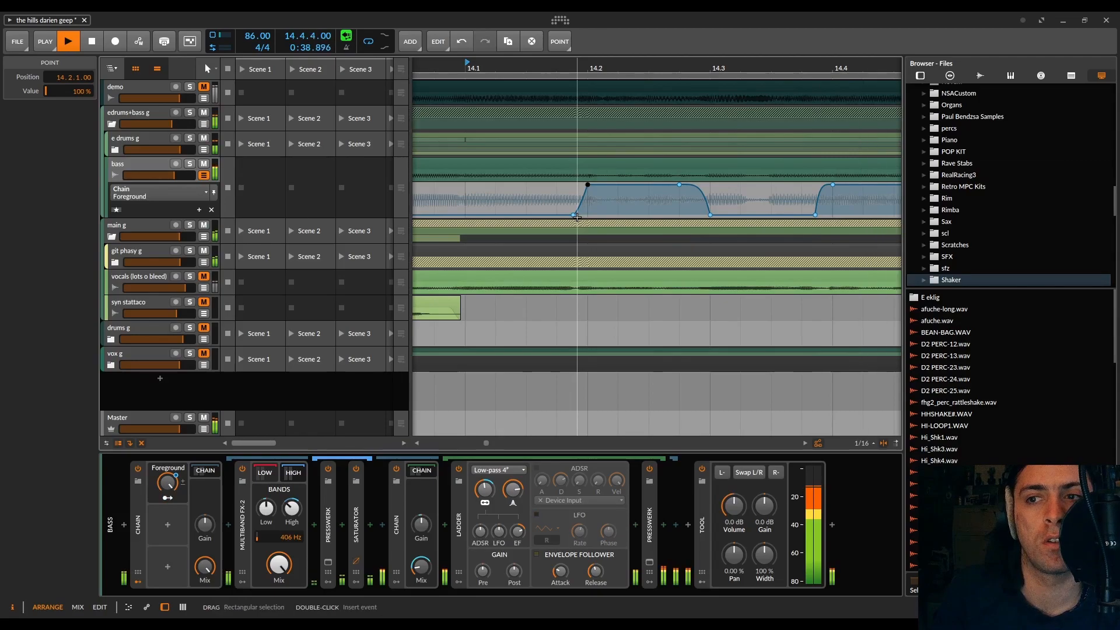
pyautogui.scroll(-5, 585, 217)
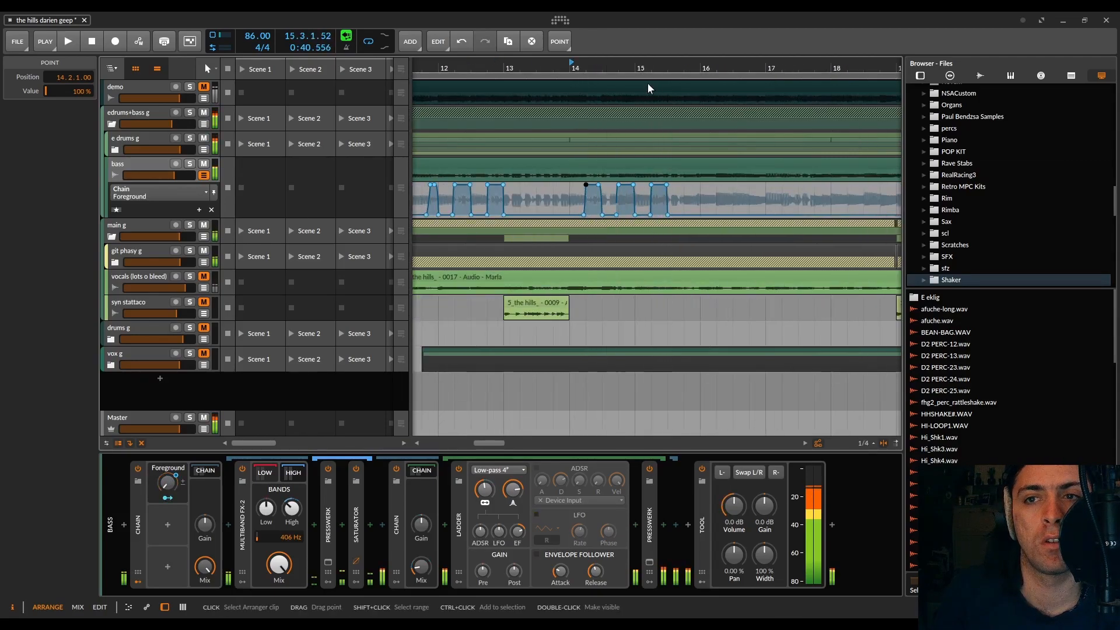
# Step: Delete the Foreground bump between 15.2 and 15.3 and drop the automation to 0 % at 15.1.1.00
pyautogui.scroll(6, 653, 198)
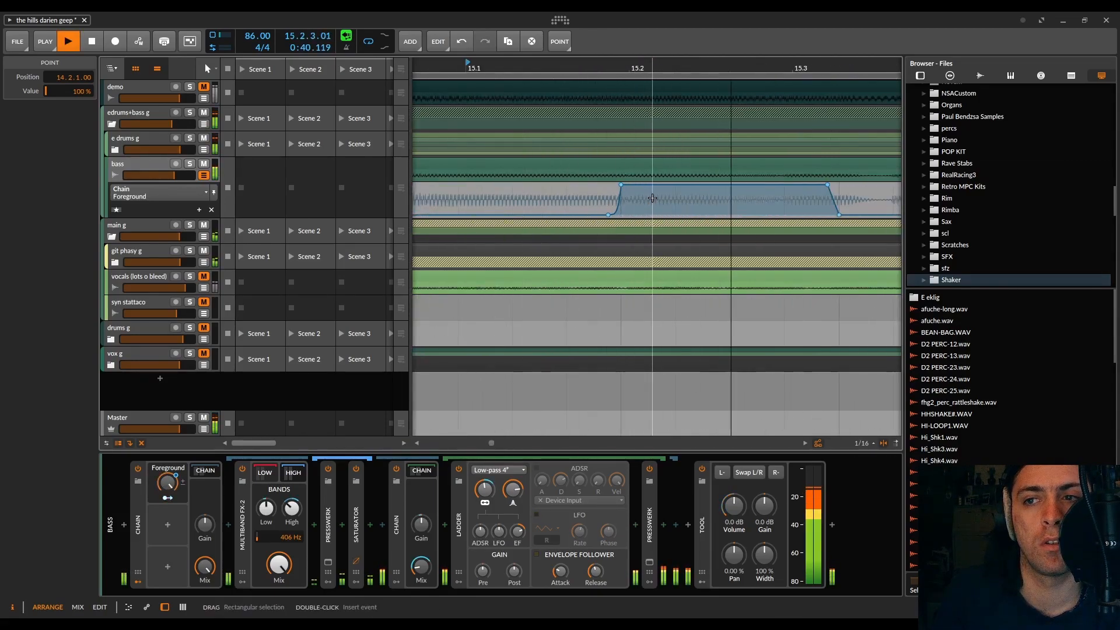
pyautogui.scroll(-3, 652, 198)
pyautogui.press('space')
pyautogui.doubleClick(639, 216)
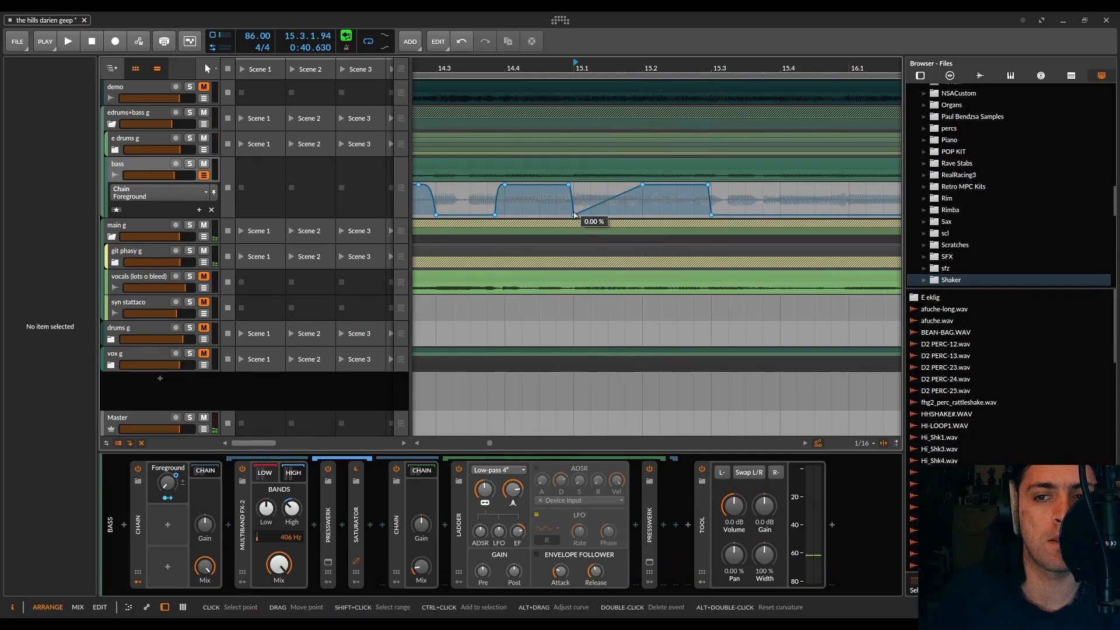
pyautogui.doubleClick(575, 213)
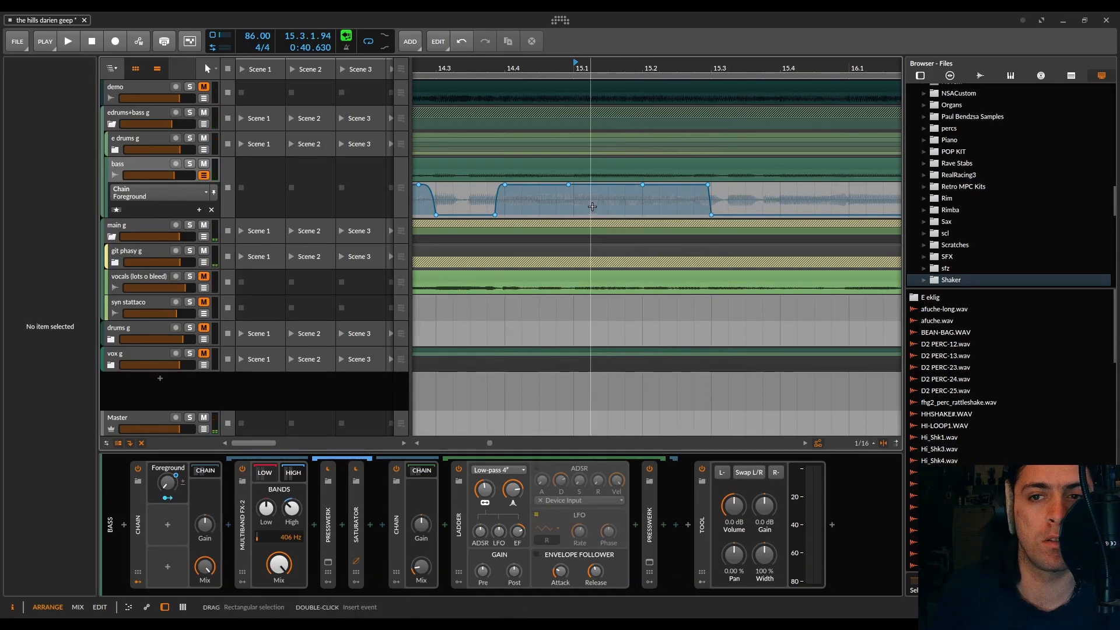
pyautogui.press('space')
pyautogui.doubleClick(642, 184)
pyautogui.press('space')
pyautogui.doubleClick(708, 185)
pyautogui.doubleClick(710, 215)
pyautogui.doubleClick(574, 184)
pyautogui.moveTo(575, 184); pyautogui.dragTo(575, 214)
pyautogui.press('space')
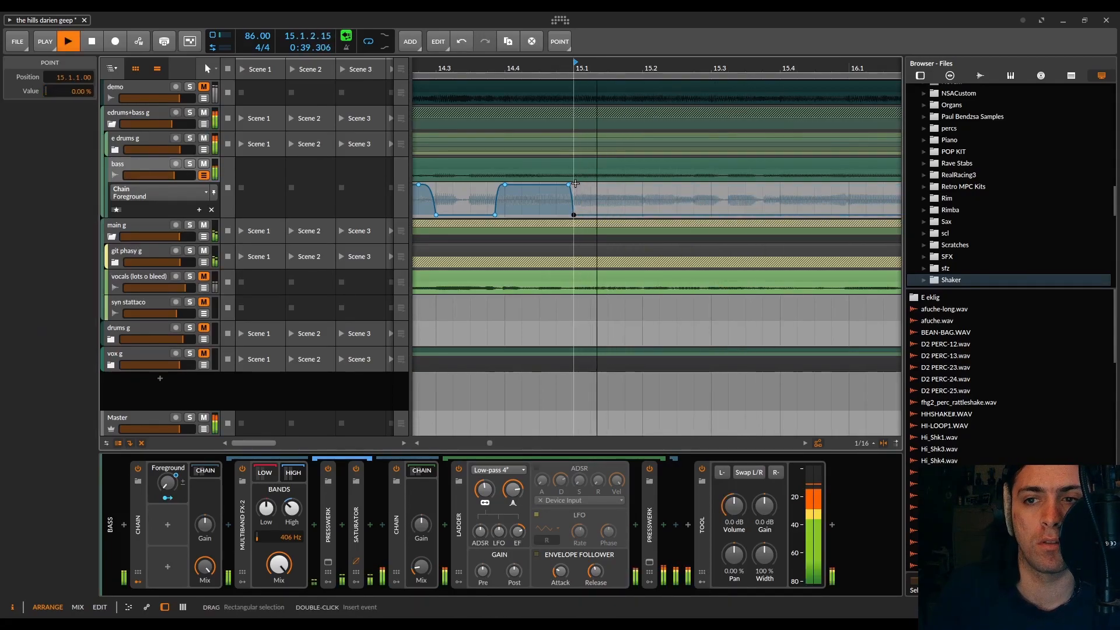
# Step: Add a Foreground bump that reaches 100 % at 15.3.4.00 and falls to 0 % at 16.1.1.00
pyautogui.press('space')
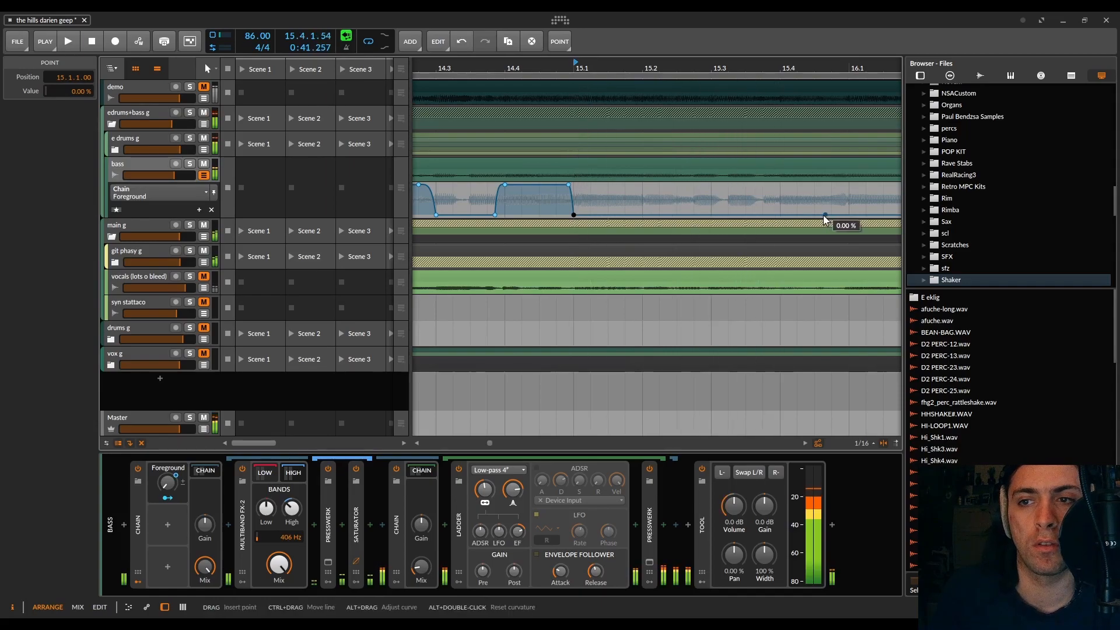
pyautogui.click(763, 215)
pyautogui.moveTo(762, 215); pyautogui.dragTo(762, 184)
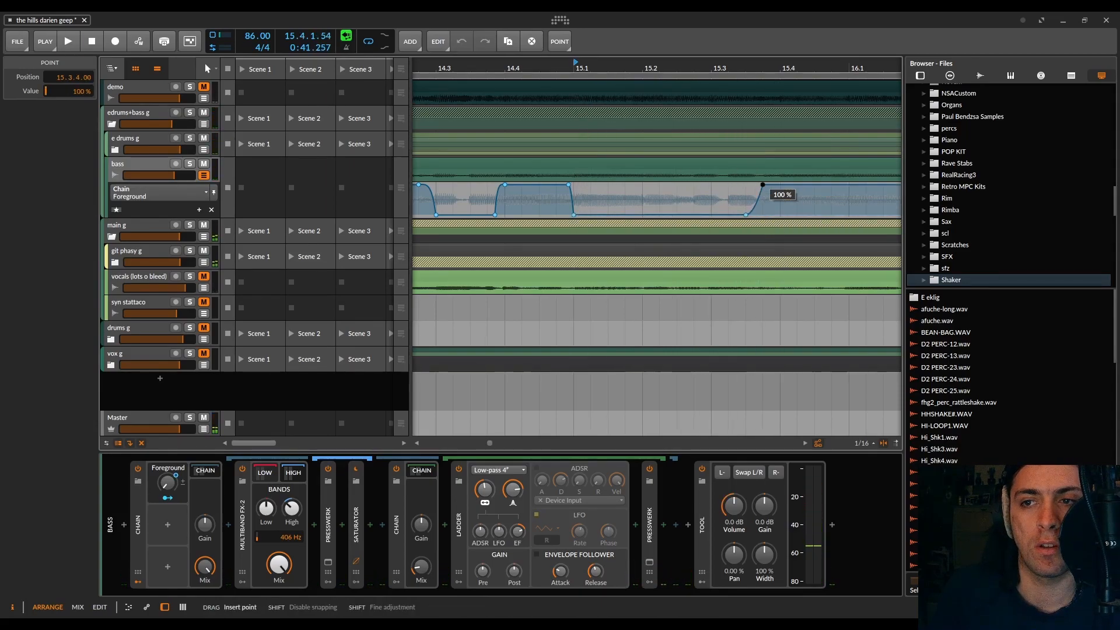
pyautogui.press('space')
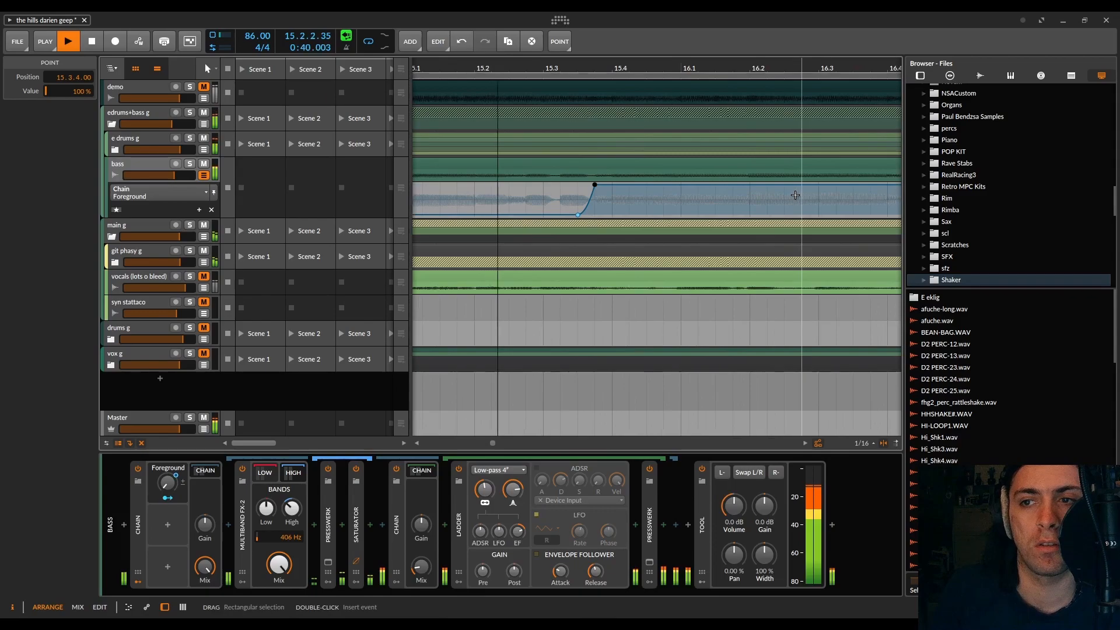
pyautogui.doubleClick(680, 184)
pyautogui.press('space')
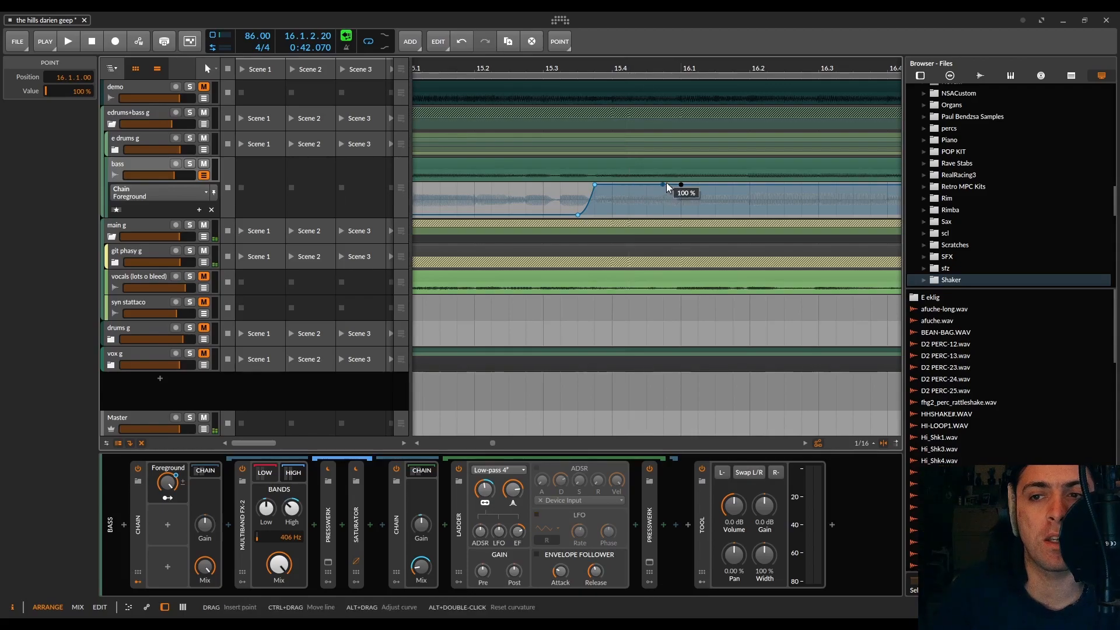
pyautogui.click(675, 185)
pyautogui.moveTo(680, 185); pyautogui.dragTo(681, 215)
pyautogui.press('space')
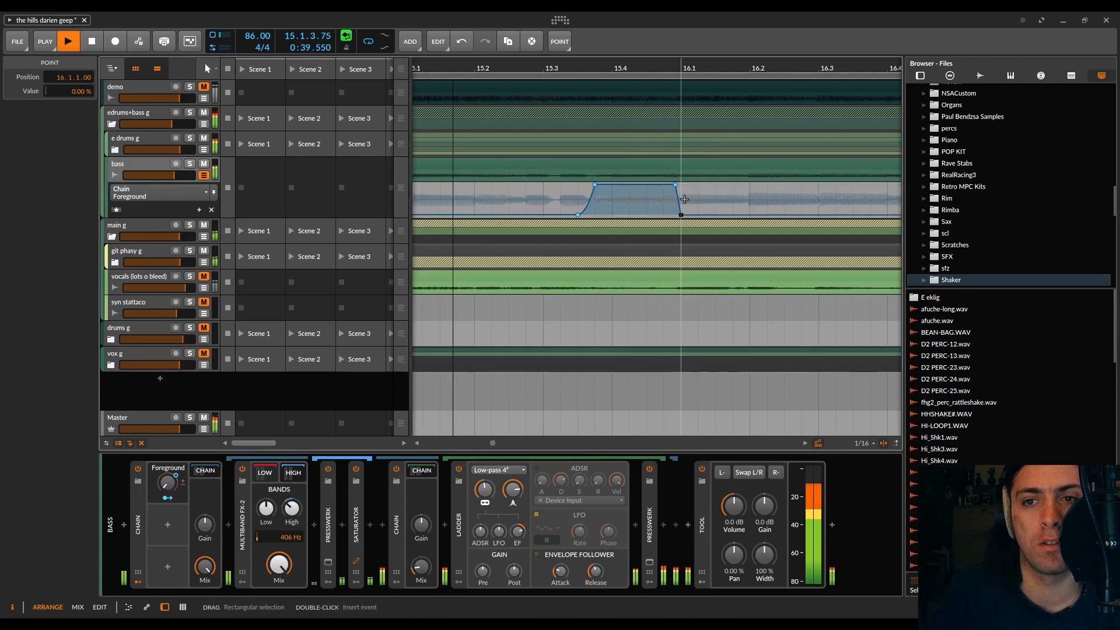
# Step: Add 100 % Foreground bumps from 16.2 to 16.3 and from 16.4.1.00, with the last falling to 0 % at 17.1.1.00
pyautogui.scroll(-3, 684, 198)
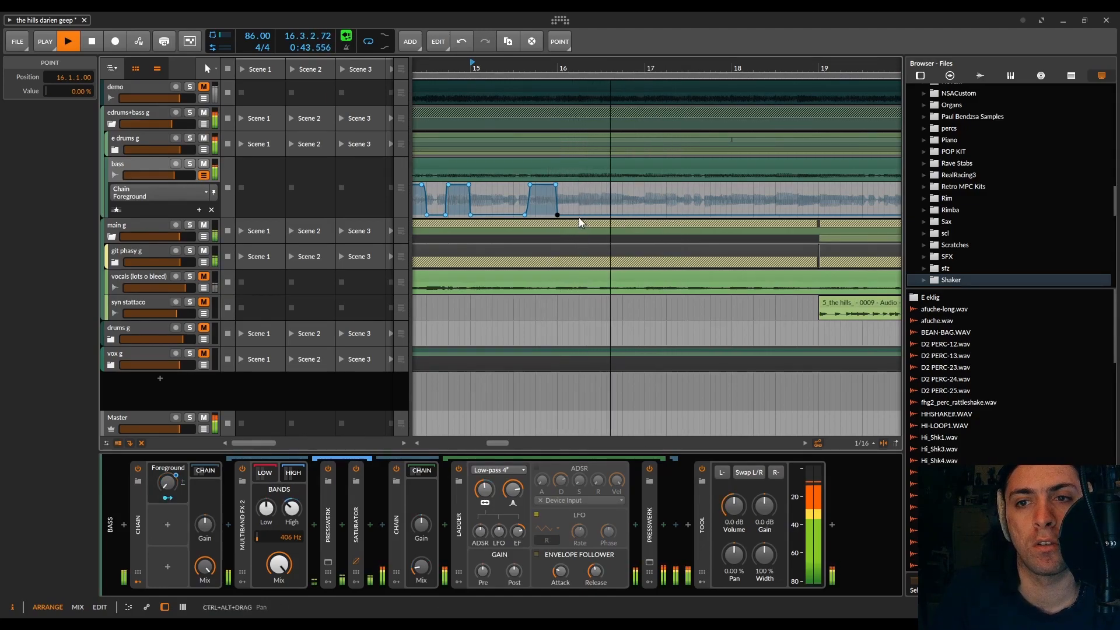
pyautogui.press('space')
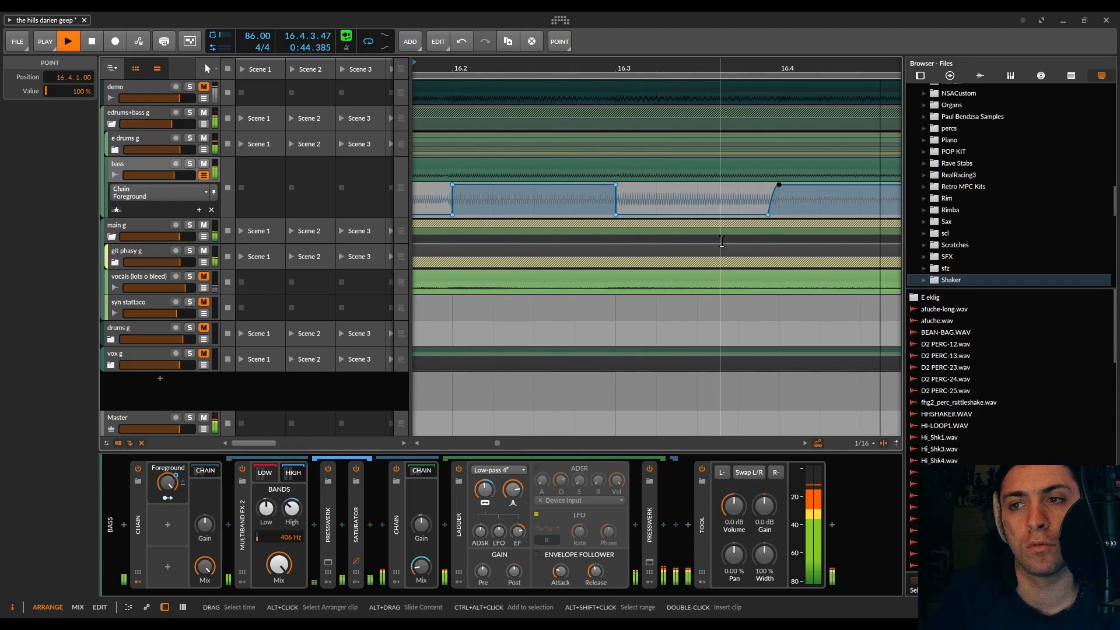
pyautogui.scroll(-5, 685, 234)
pyautogui.press('space')
pyautogui.click(676, 184)
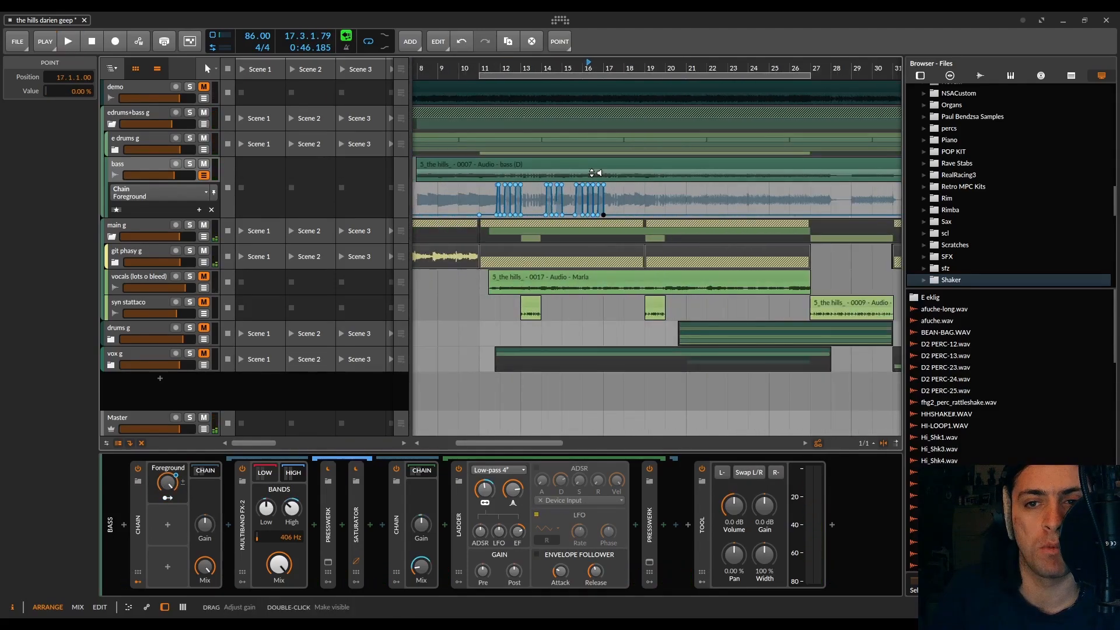
# Step: Save the project and audition the Foreground automation from 11.1.1.00
pyautogui.hotkey('ctrl', 's')
pyautogui.click(593, 355)
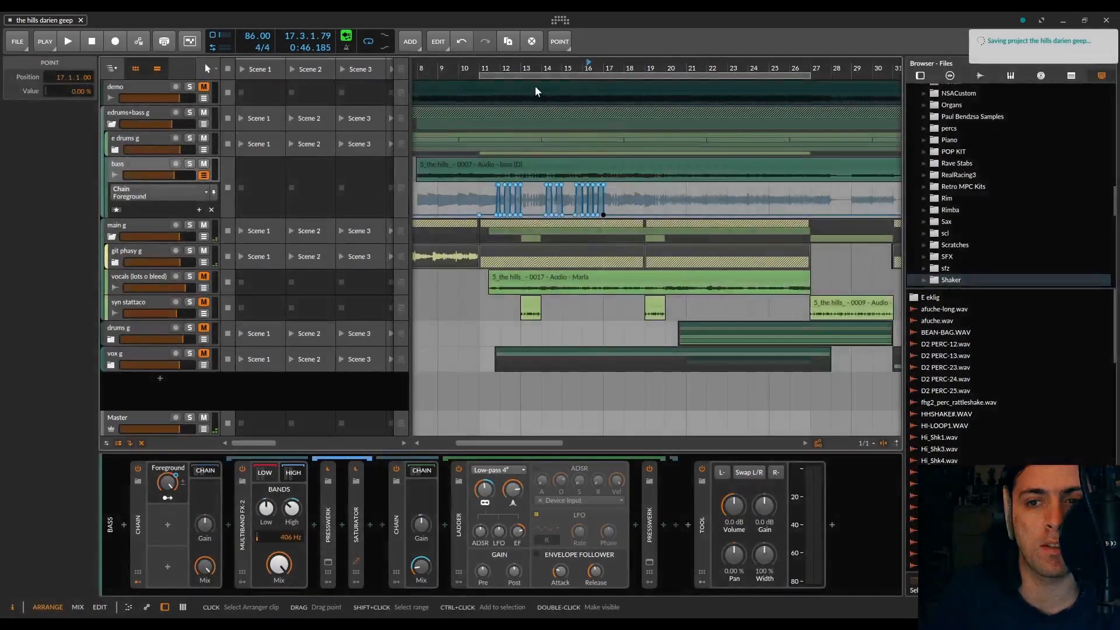
pyautogui.moveTo(479, 67); pyautogui.dragTo(467, 88)
pyautogui.click(467, 67)
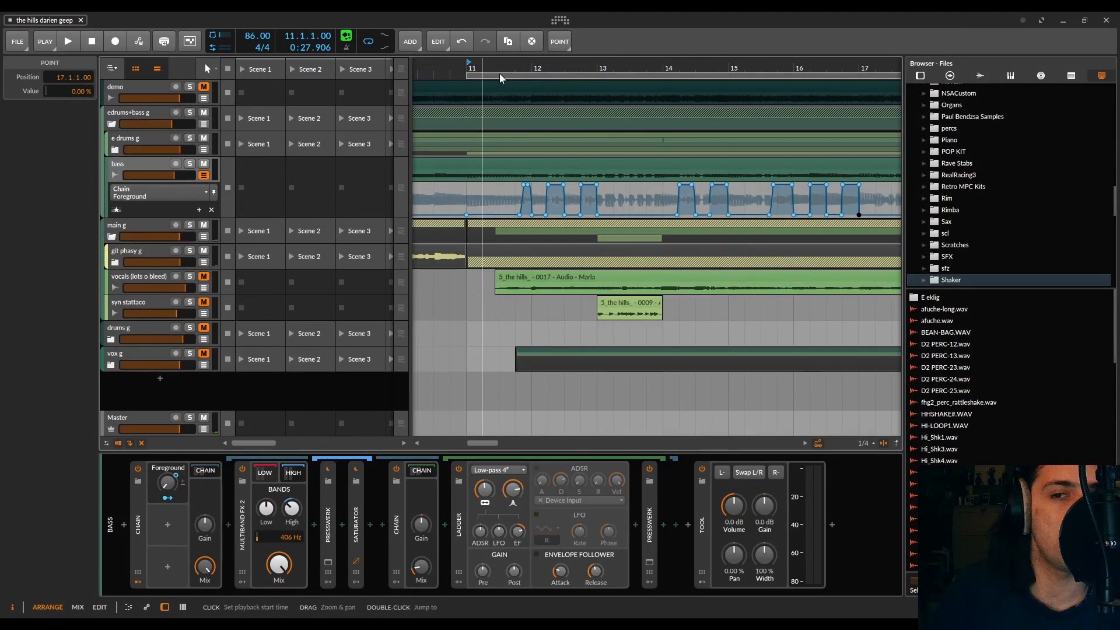
pyautogui.press('space')
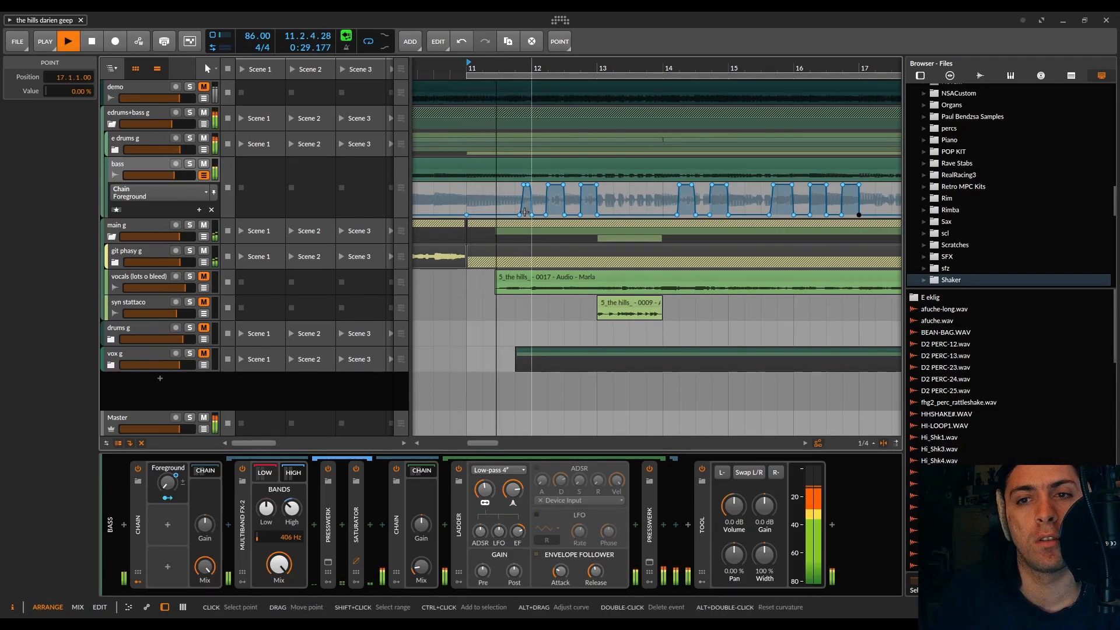
# Step: Extend the 100 % plateau of the first Foreground bump towards the end of beat 11.4 and audition it
pyautogui.scroll(6, 520, 214)
pyautogui.press('space')
pyautogui.moveTo(568, 184); pyautogui.dragTo(628, 185)
pyautogui.press('space')
pyautogui.scroll(-4, 641, 268)
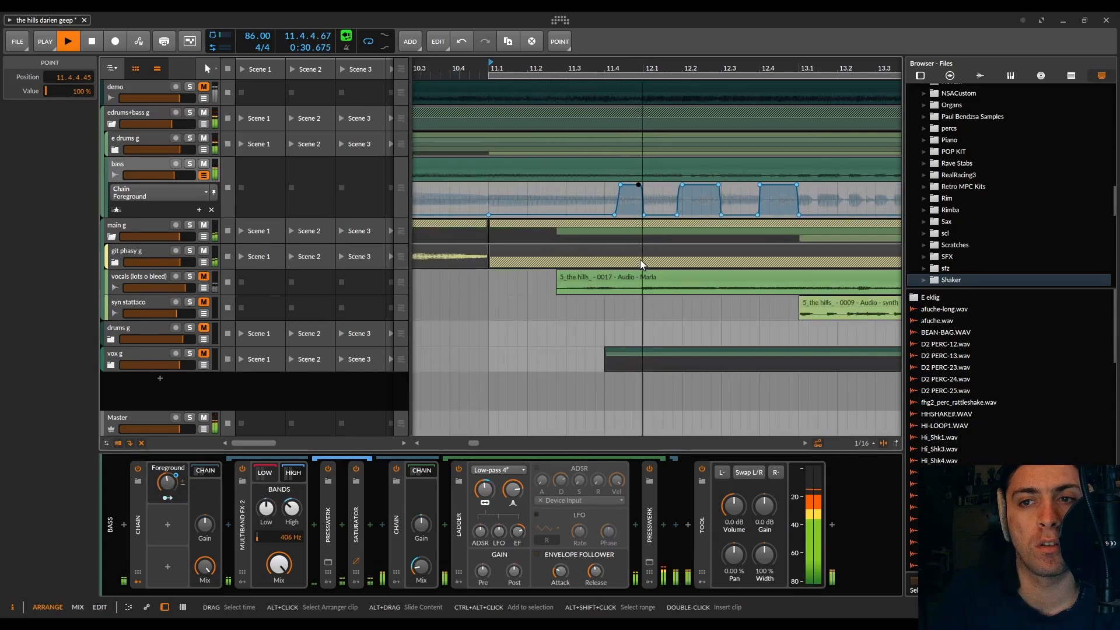
pyautogui.press('space')
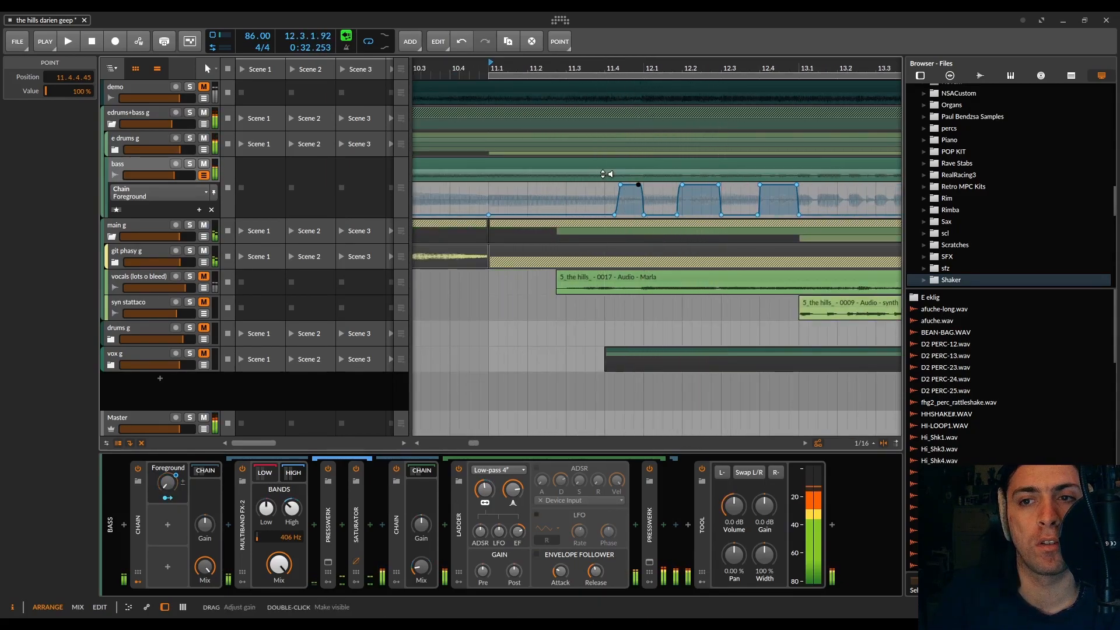
# Step: Move the 0 % start of the first Foreground bump earlier to 11.4.1.00 and audition the slower rise
pyautogui.scroll(5, 624, 181)
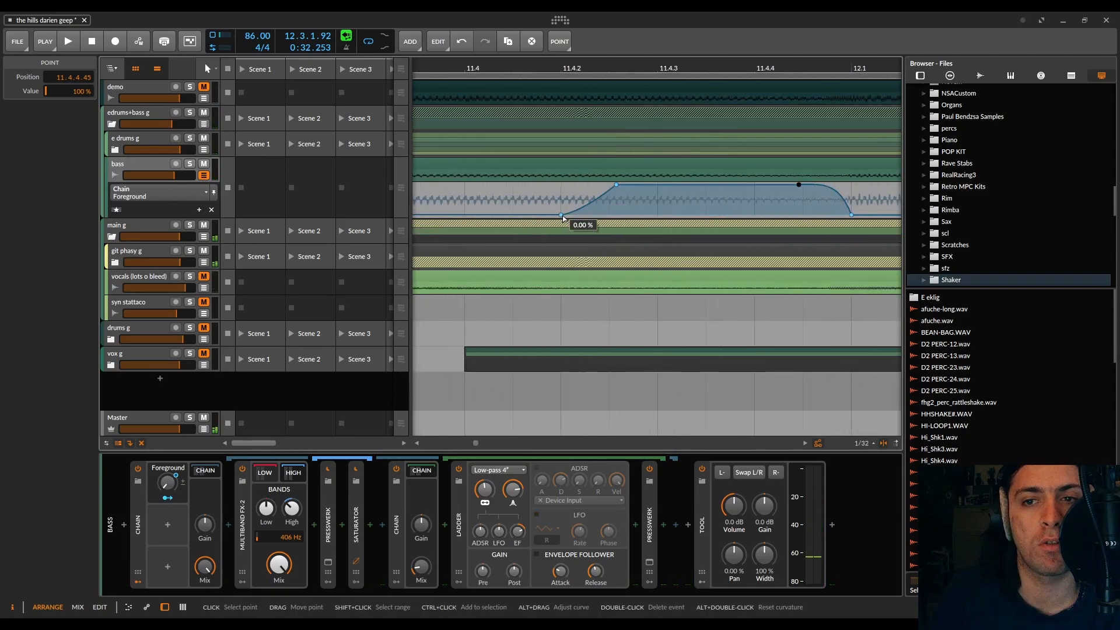
pyautogui.scroll(-3, 563, 218)
pyautogui.moveTo(565, 215); pyautogui.dragTo(519, 216)
pyautogui.press('space')
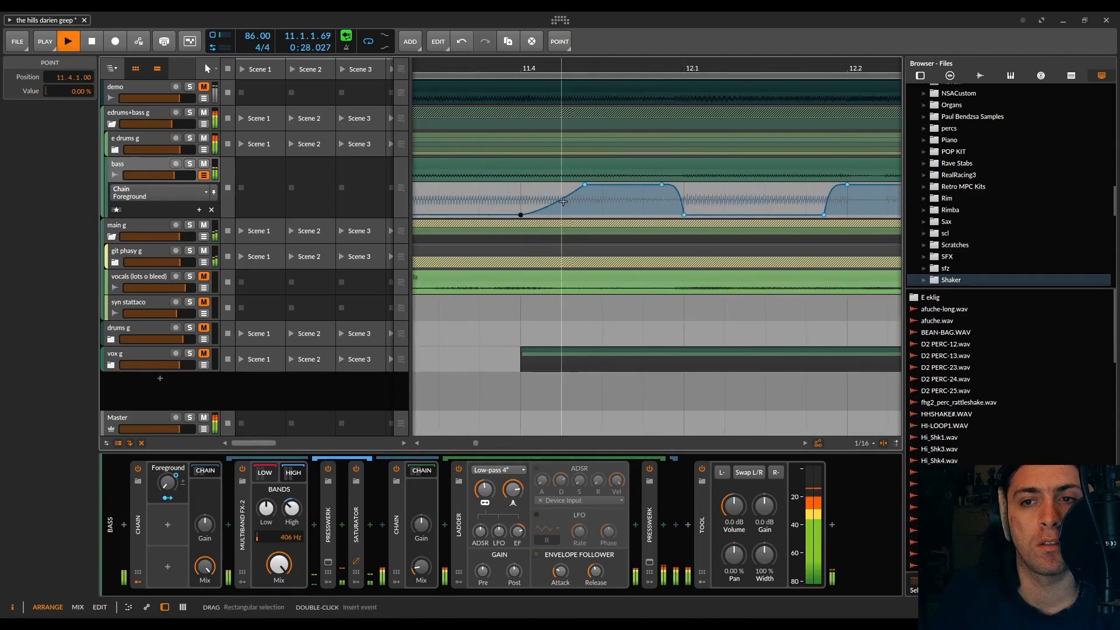
pyautogui.scroll(-2, 601, 227)
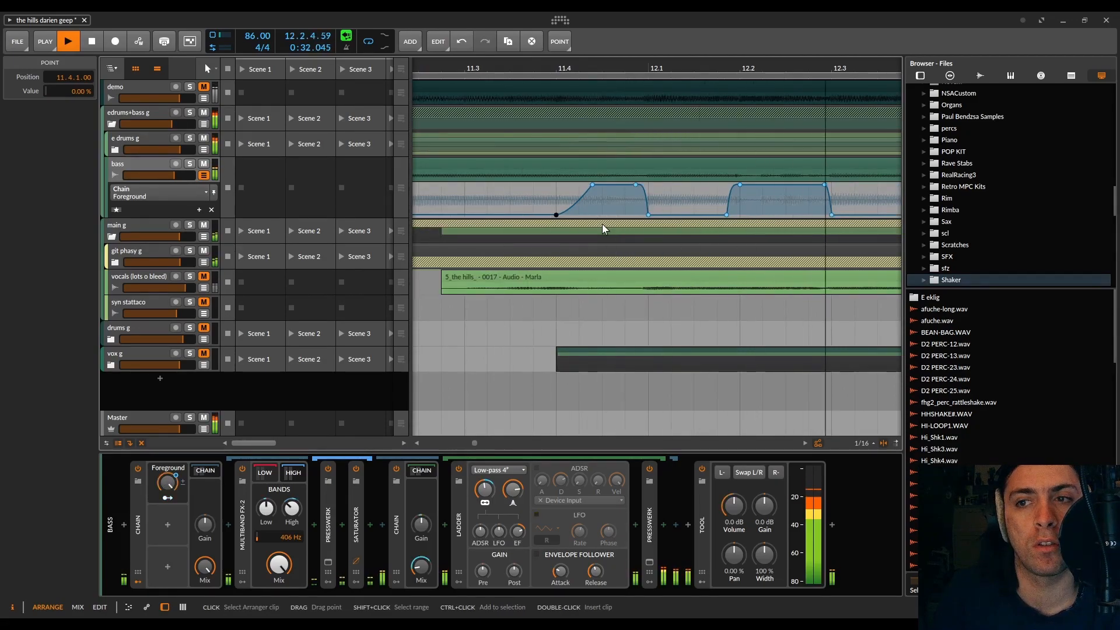
pyautogui.press('space')
# Step: Lengthen the fade of the beat 12.2 Foreground bump, from 100 % at 12.2.4.00 to 0 % at 12.3.1.64, and audition it
pyautogui.click(677, 74)
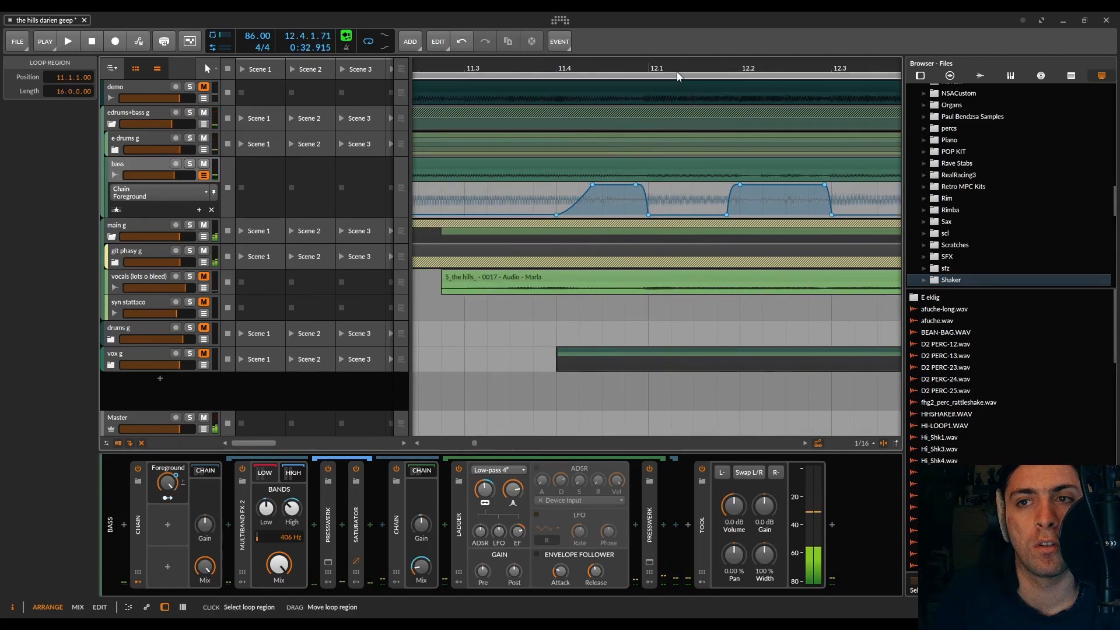
pyautogui.hscroll(3, 761, 210)
pyautogui.scroll(3, 599, 204)
pyautogui.scroll(2, 599, 204)
pyautogui.press('space')
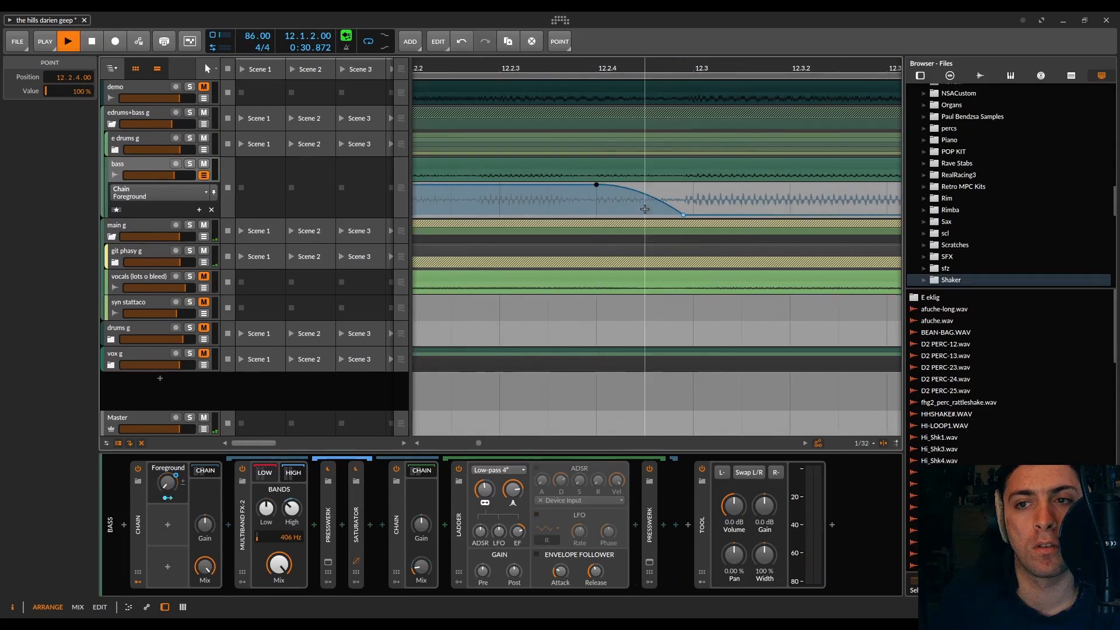
pyautogui.press('space')
pyautogui.press('space')
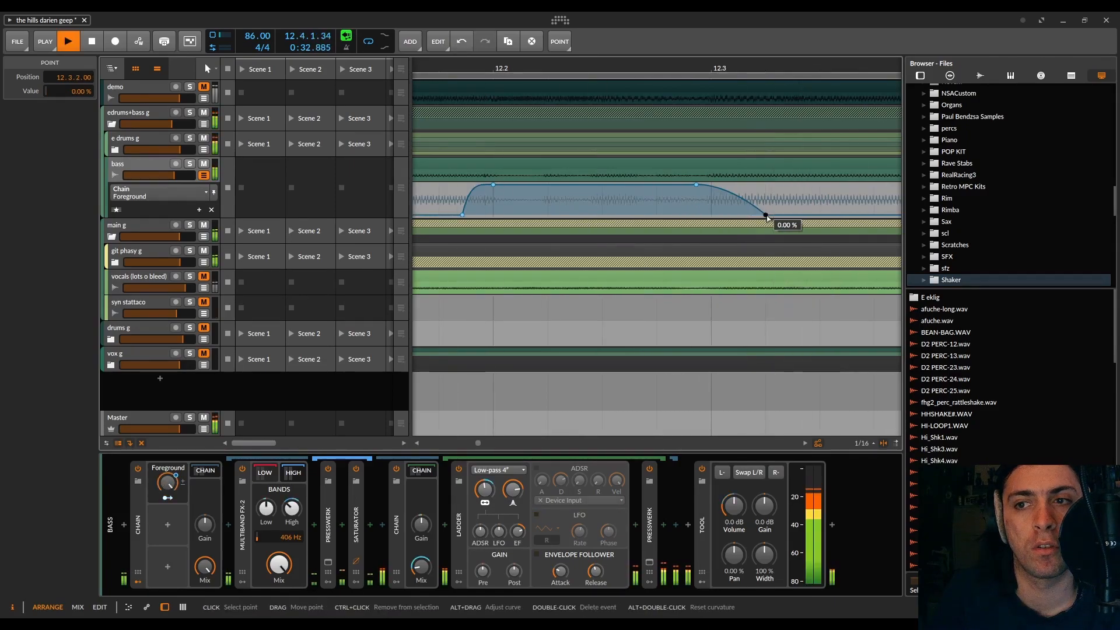
pyautogui.moveTo(766, 215); pyautogui.dragTo(750, 215)
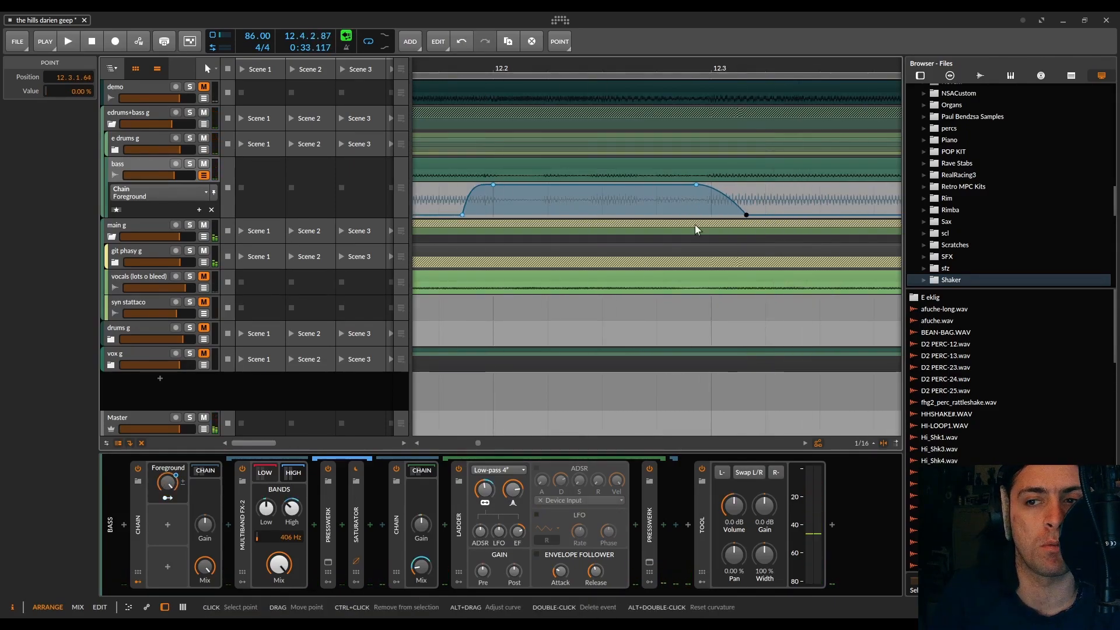
pyautogui.scroll(-3, 690, 225)
pyautogui.press('space')
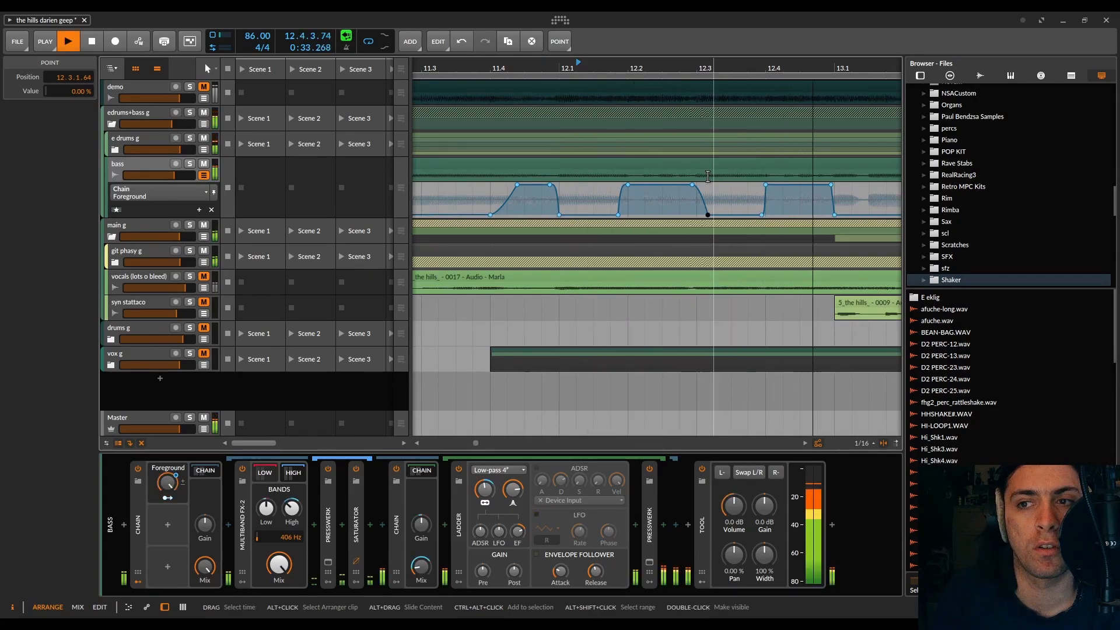
pyautogui.press('space')
# Step: Audition from 12.2.1.00 and move the 0 % end of the beat 12.4 Foreground bump to 13.1.1.34
pyautogui.moveTo(455, 188)
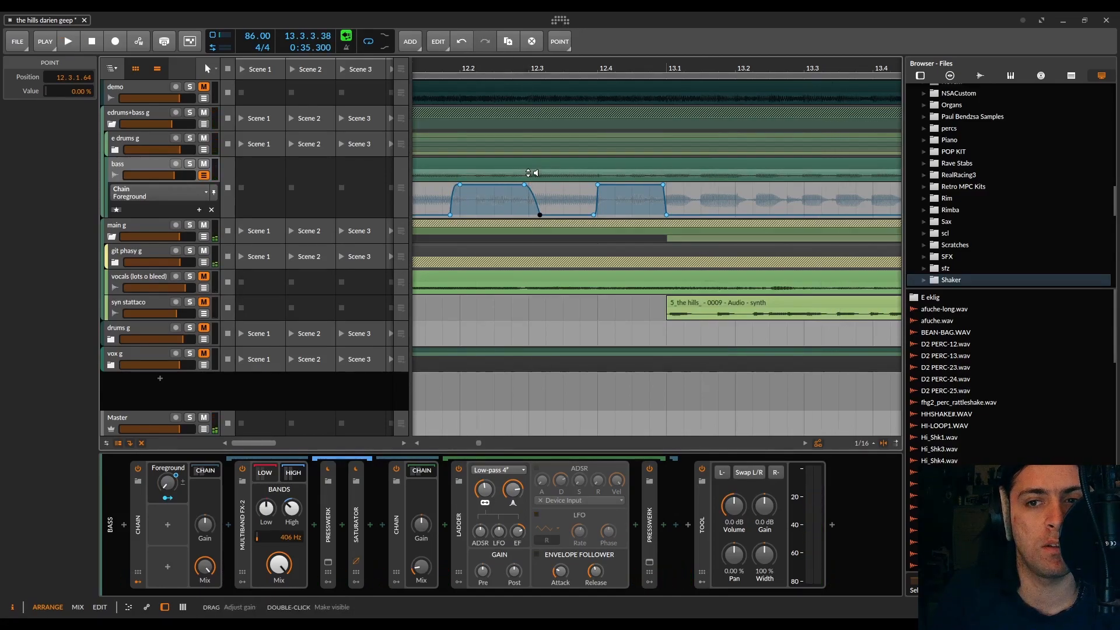
pyautogui.moveTo(527, 185)
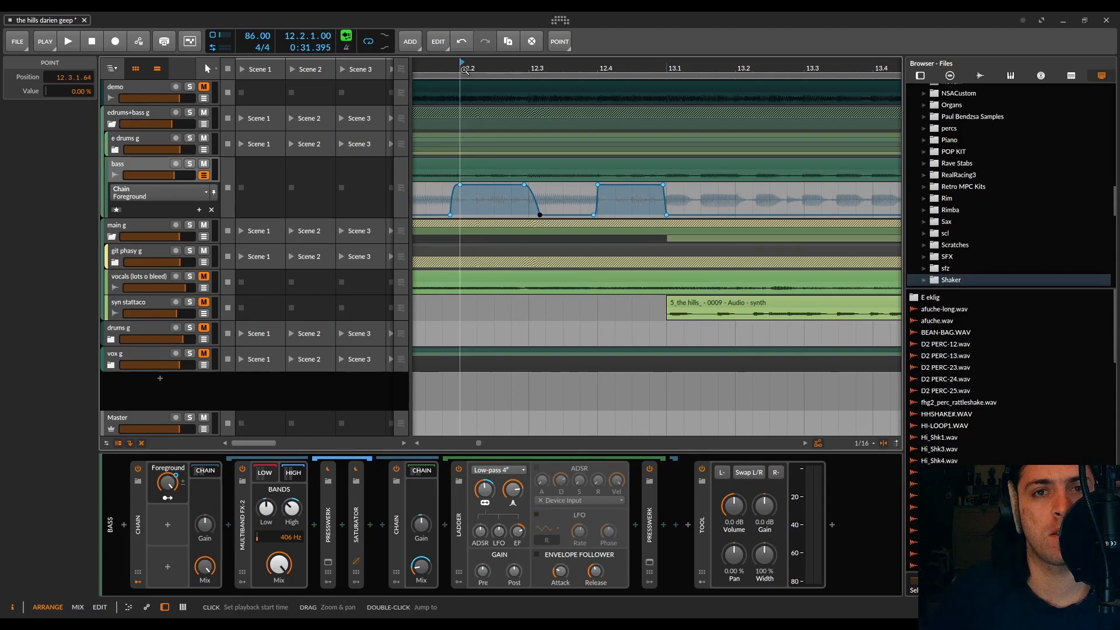
pyautogui.press('space')
pyautogui.moveTo(464, 69); pyautogui.dragTo(639, 222)
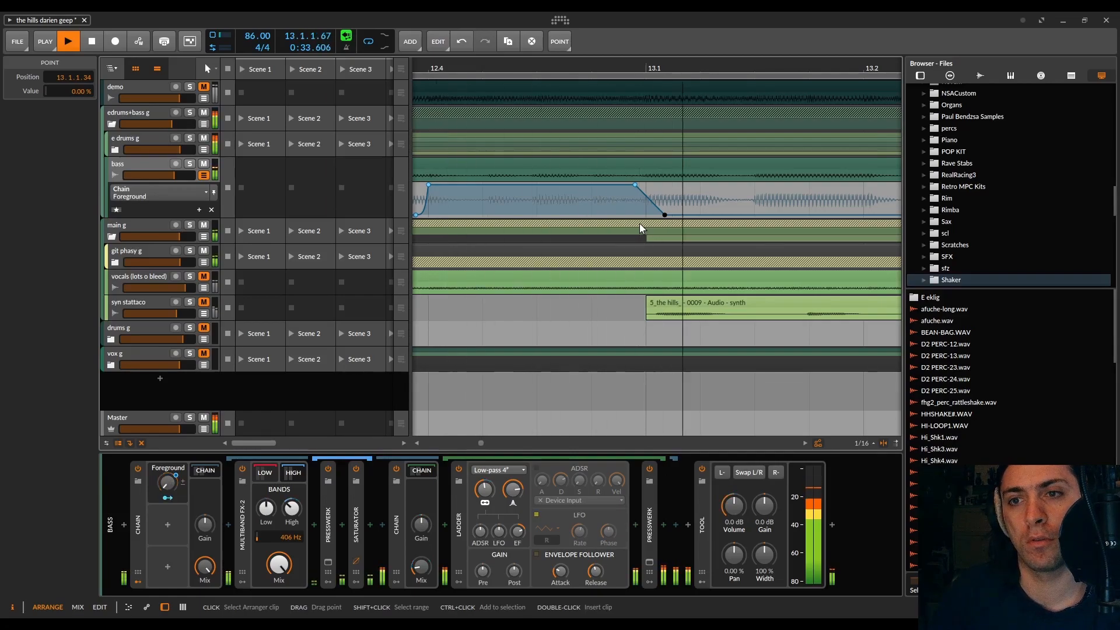
# Step: Move the 0 % end of the beat 14.2 Foreground bump to 14.3.1.31 and audition the fade
pyautogui.scroll(-5, 639, 223)
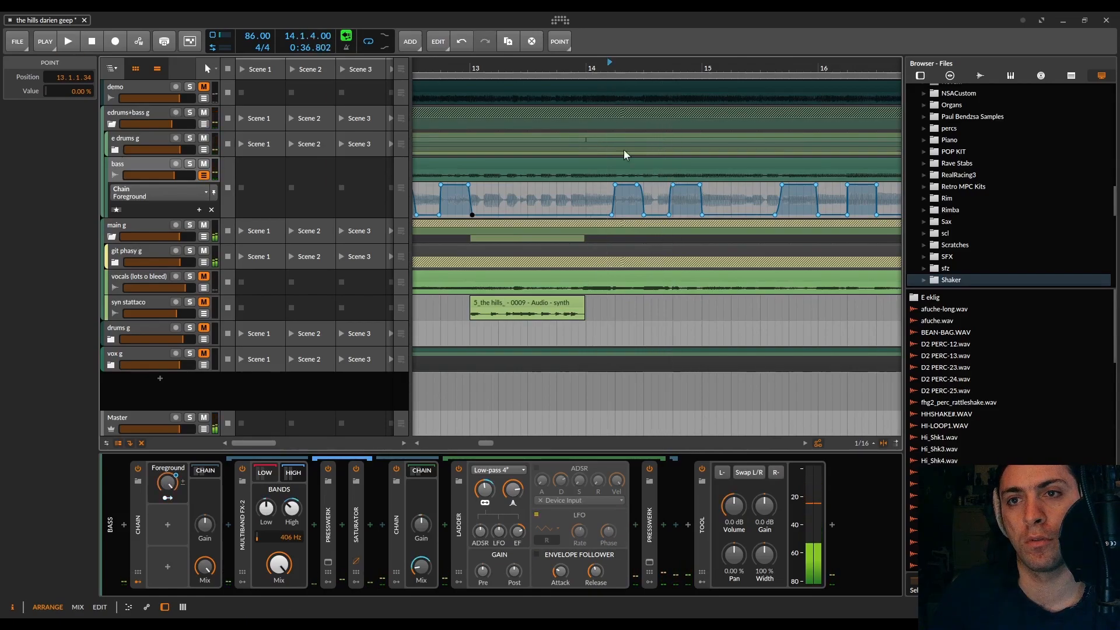
pyautogui.scroll(5, 624, 149)
pyautogui.moveTo(773, 215); pyautogui.dragTo(803, 215)
pyautogui.scroll(-3, 804, 217)
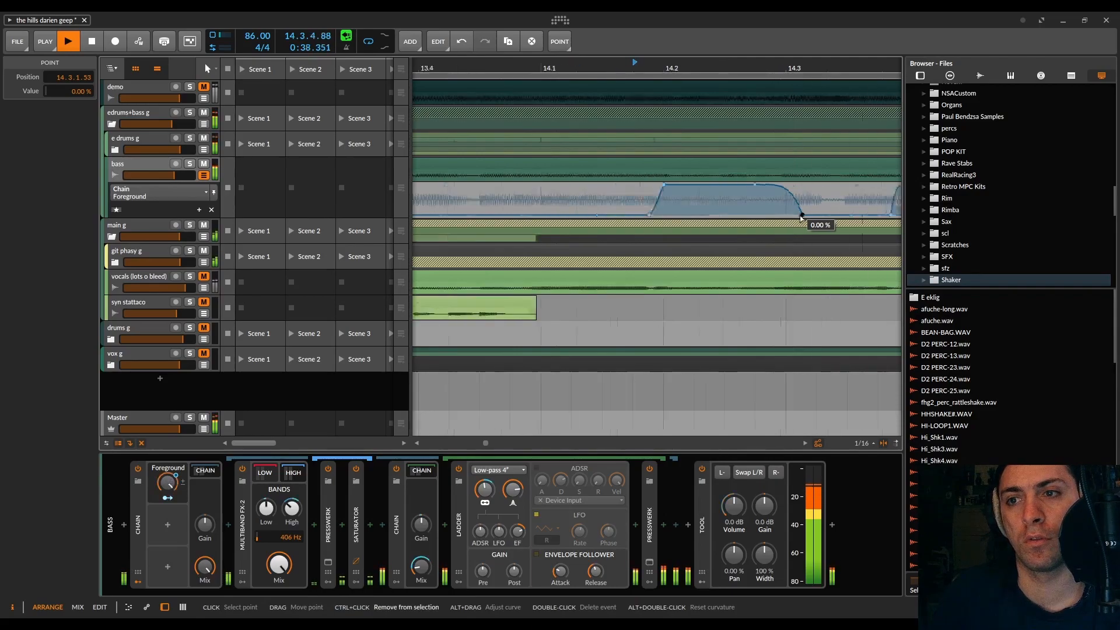
pyautogui.press('space')
pyautogui.scroll(5, 805, 217)
pyautogui.moveTo(806, 217); pyautogui.dragTo(792, 216)
pyautogui.press('space')
pyautogui.scroll(-2, 757, 242)
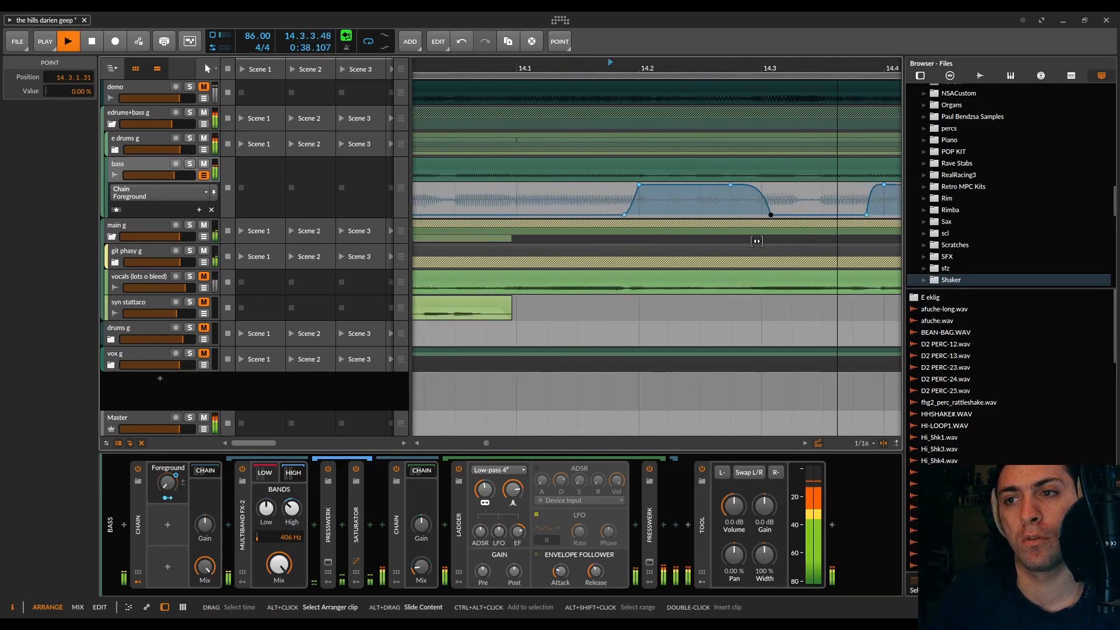
# Step: Move the 0 % end of the bar 15 Foreground bump to 16.1.1.67 and audition it
pyautogui.hscroll(3, 752, 240)
pyautogui.hscroll(1, 735, 238)
pyautogui.hscroll(2, 730, 236)
pyautogui.scroll(-3, 729, 236)
pyautogui.scroll(4, 729, 236)
pyautogui.hscroll(4, 729, 236)
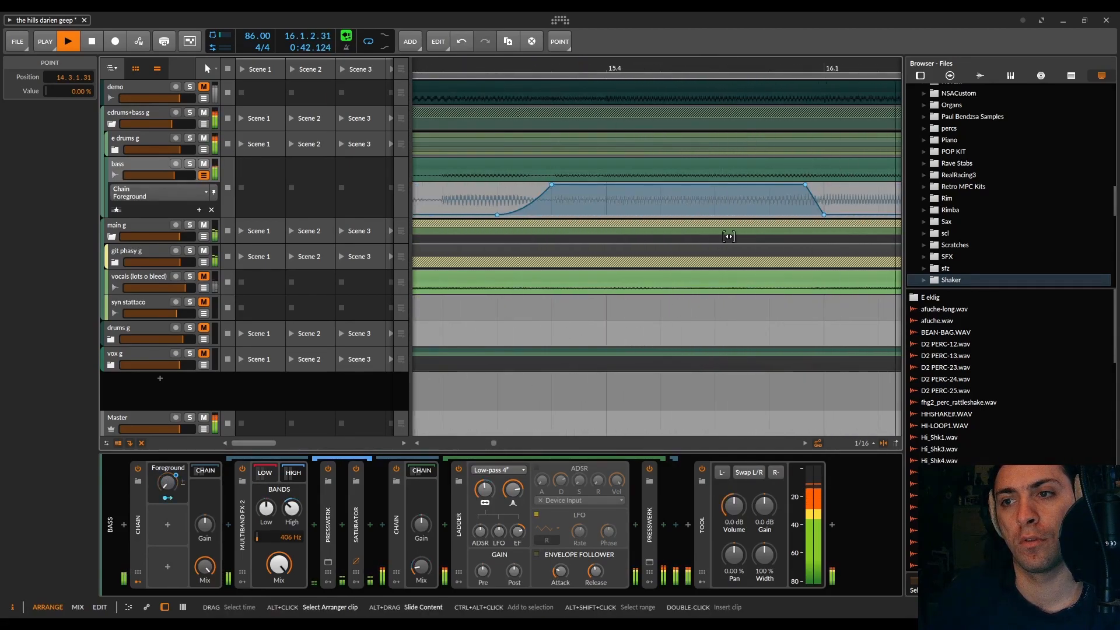
pyautogui.scroll(-3, 729, 237)
pyautogui.press('space')
pyautogui.scroll(6, 770, 216)
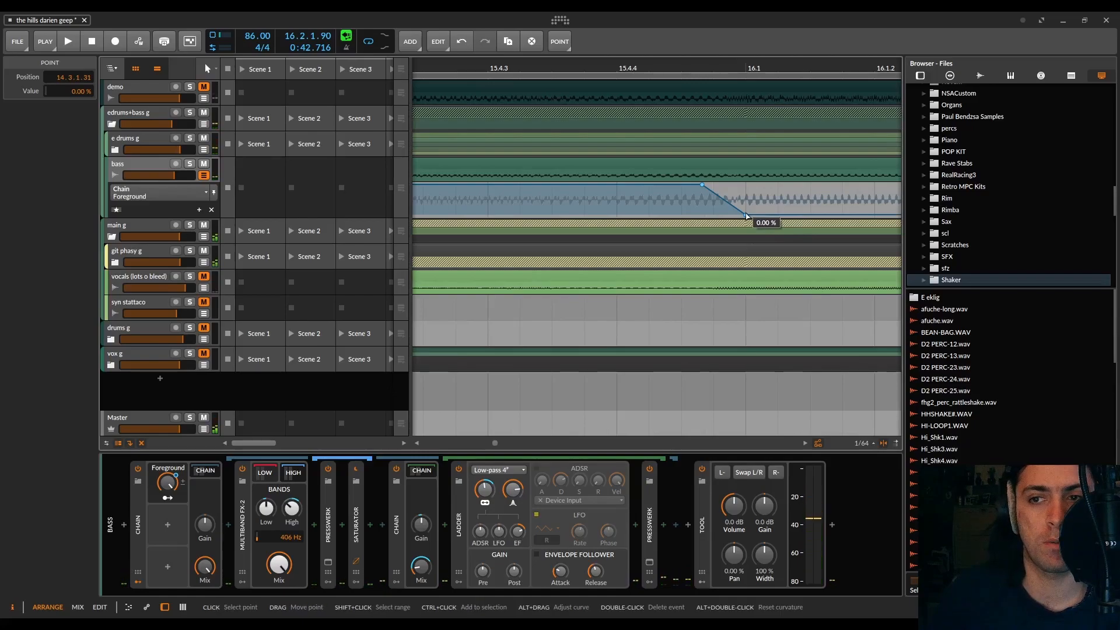
pyautogui.moveTo(746, 216); pyautogui.dragTo(799, 216)
pyautogui.scroll(-3, 798, 216)
pyautogui.press('space')
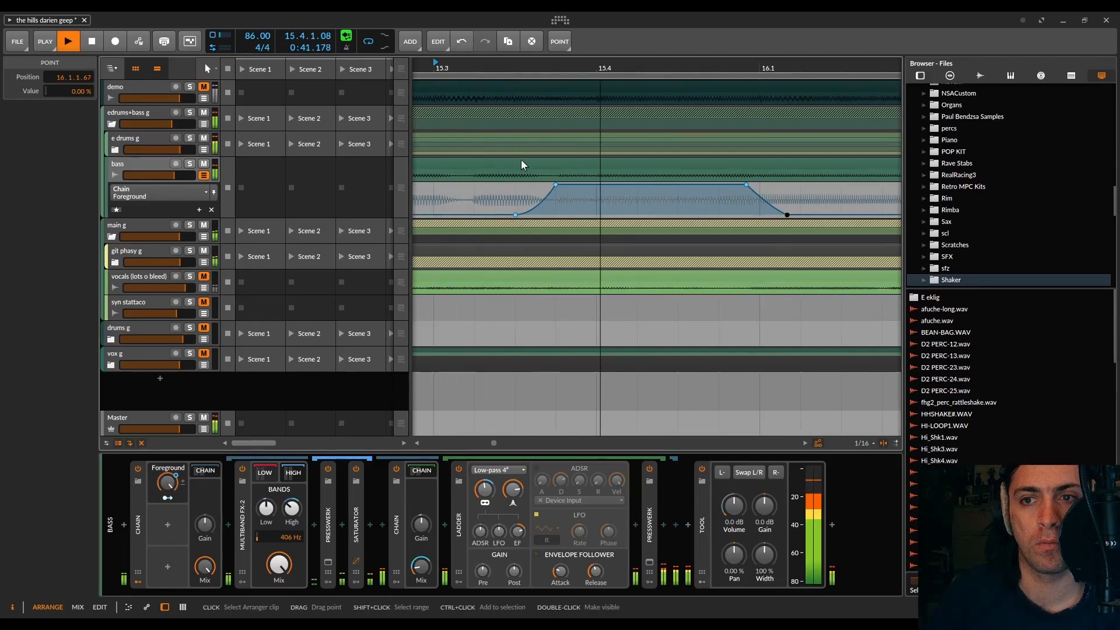
# Step: Soften the beat 16.2 Foreground bump by starting its rise before 16.2, reaching 100 % at 16.2.1.27 and ending its fade after 16.3
pyautogui.press('space')
pyautogui.moveTo(545, 214); pyautogui.dragTo(565, 184)
pyautogui.moveTo(708, 214); pyautogui.dragTo(764, 215)
pyautogui.press('space')
pyautogui.press('space')
pyautogui.moveTo(527, 215); pyautogui.dragTo(494, 215)
pyautogui.moveTo(564, 185); pyautogui.dragTo(556, 184)
pyautogui.press('space')
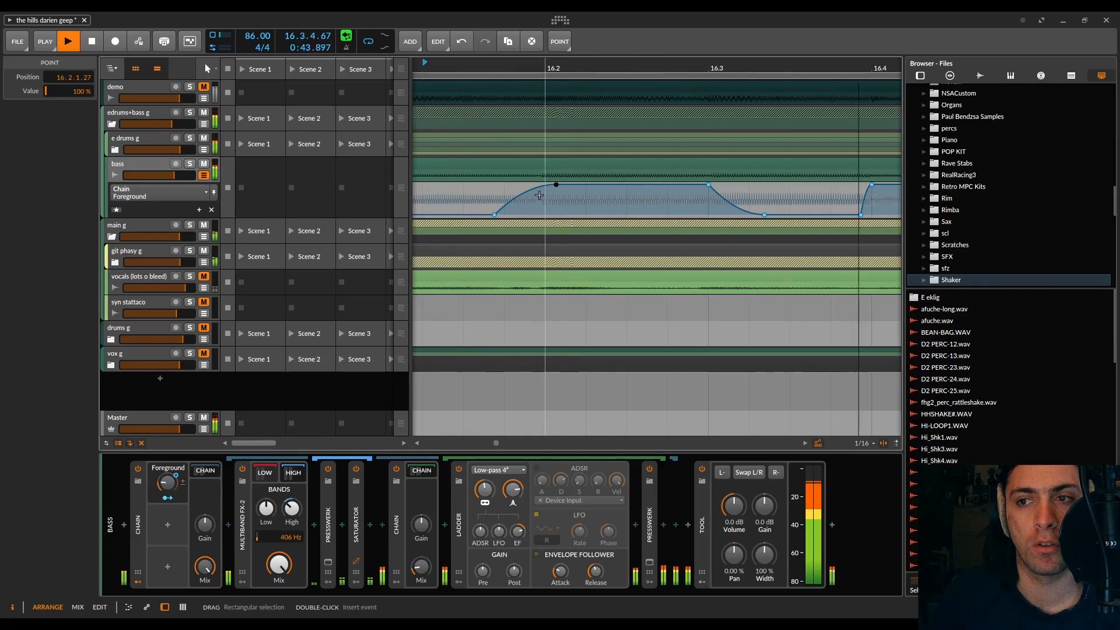
# Step: Audition the passage around 17.1 and move the 100 % end of the beat 16.4 Foreground bump to 16.4.4.93
pyautogui.scroll(-5, 539, 195)
pyautogui.press('space')
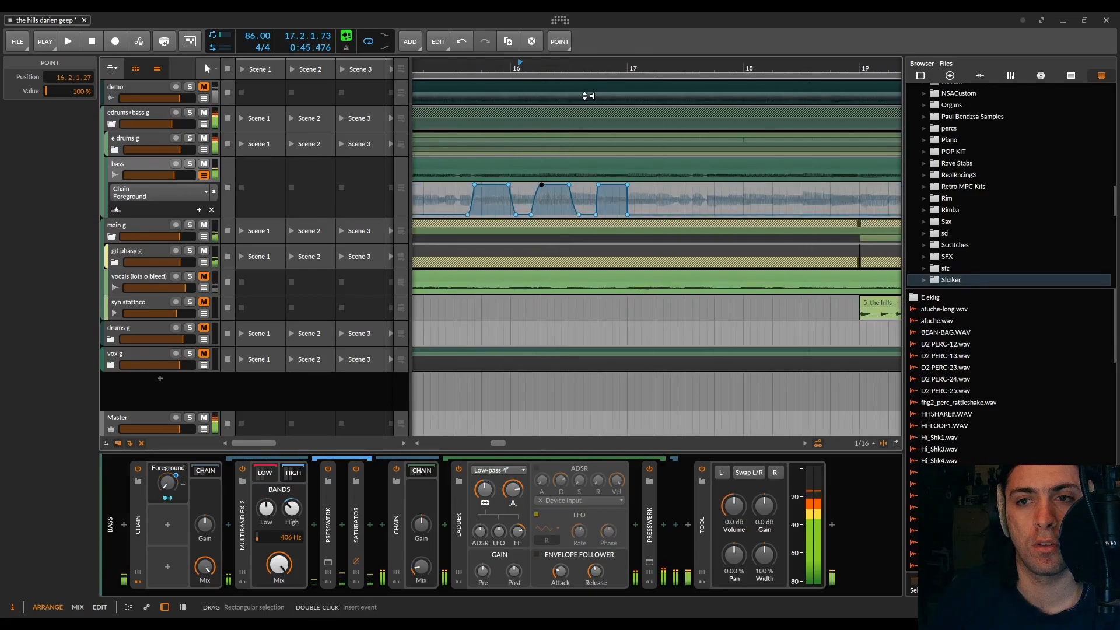
pyautogui.click(585, 73)
pyautogui.press('space')
pyautogui.scroll(4, 623, 200)
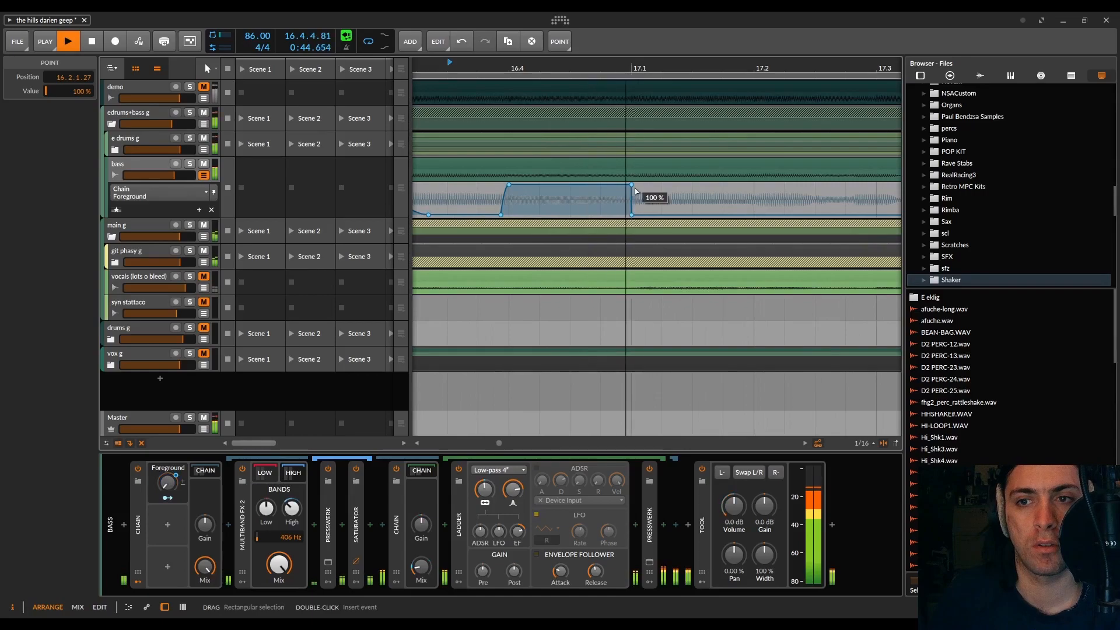
pyautogui.press('space')
pyautogui.scroll(5, 629, 186)
pyautogui.moveTo(624, 185); pyautogui.dragTo(616, 211)
pyautogui.scroll(-10, 639, 185)
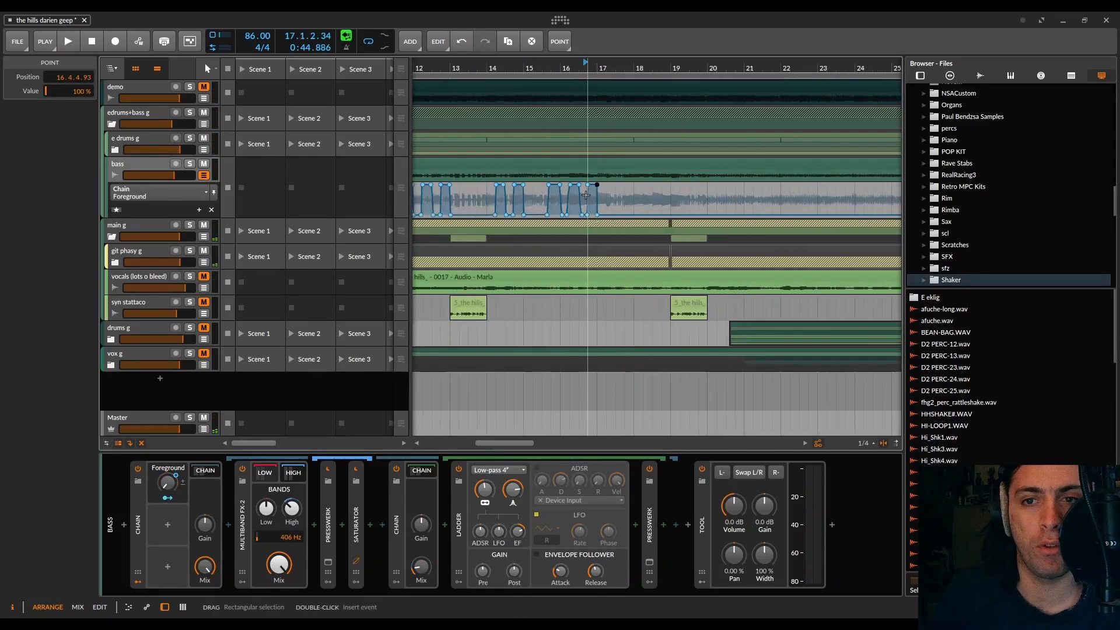
# Step: Select the time range from 11.1.1.00 to 17.1.1.00 in the arrangement and return to the pointer tool
pyautogui.moveTo(504, 192); pyautogui.dragTo(589, 189)
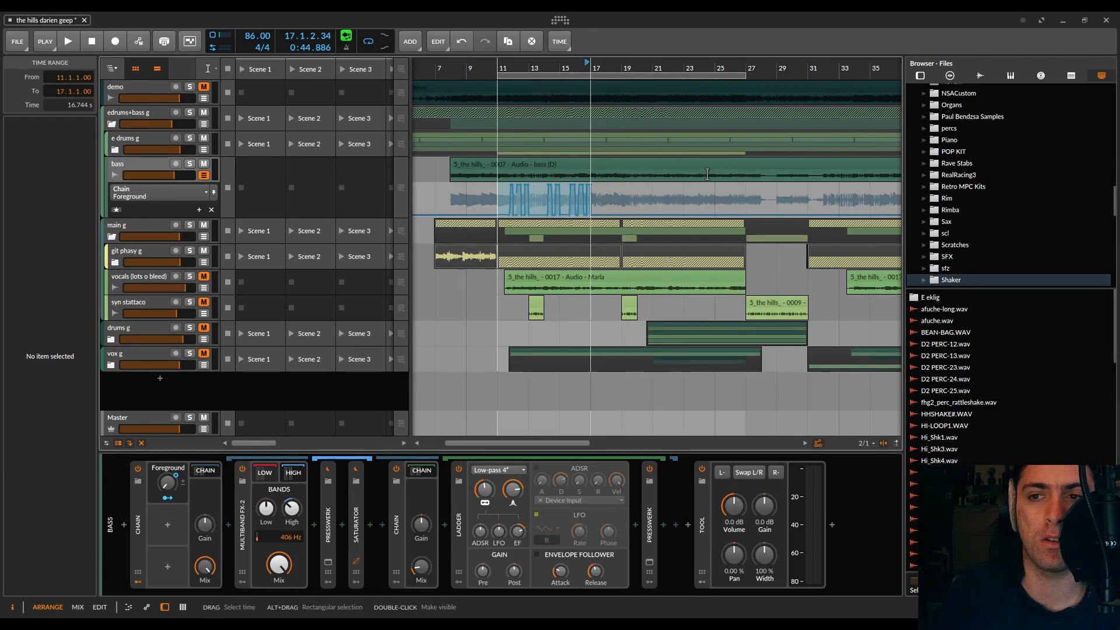
pyautogui.scroll(-4, 717, 165)
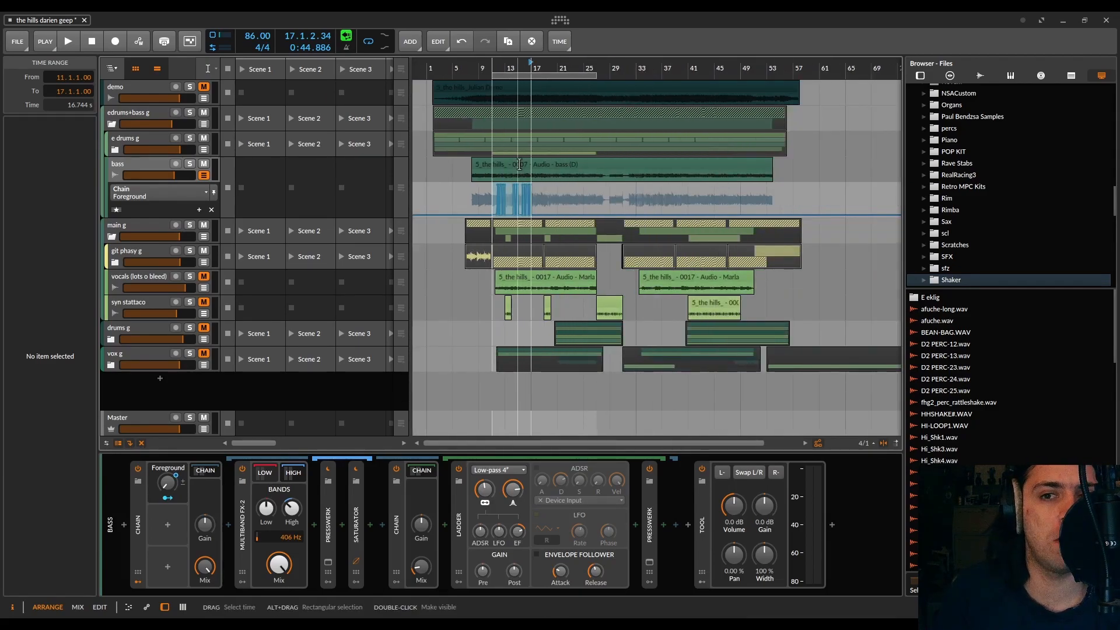
pyautogui.press('1')
# Step: Add a 100 % Foreground point at 11.1.1.00 and audition the bass intro from bar 8
pyautogui.scroll(10, 464, 101)
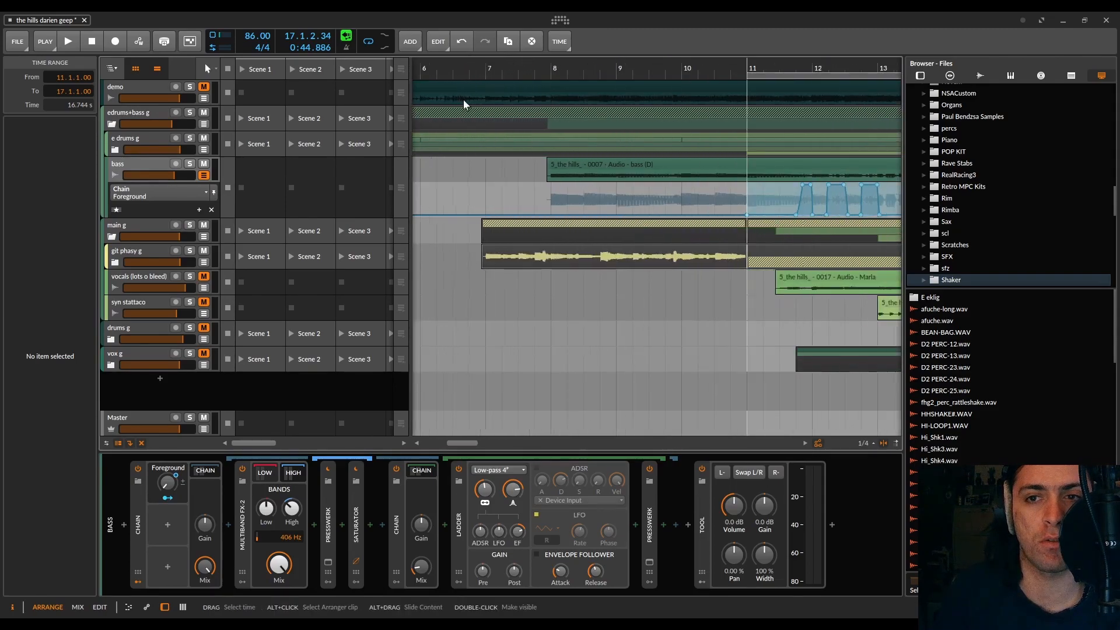
pyautogui.click(553, 68)
pyautogui.moveTo(743, 214); pyautogui.dragTo(747, 186)
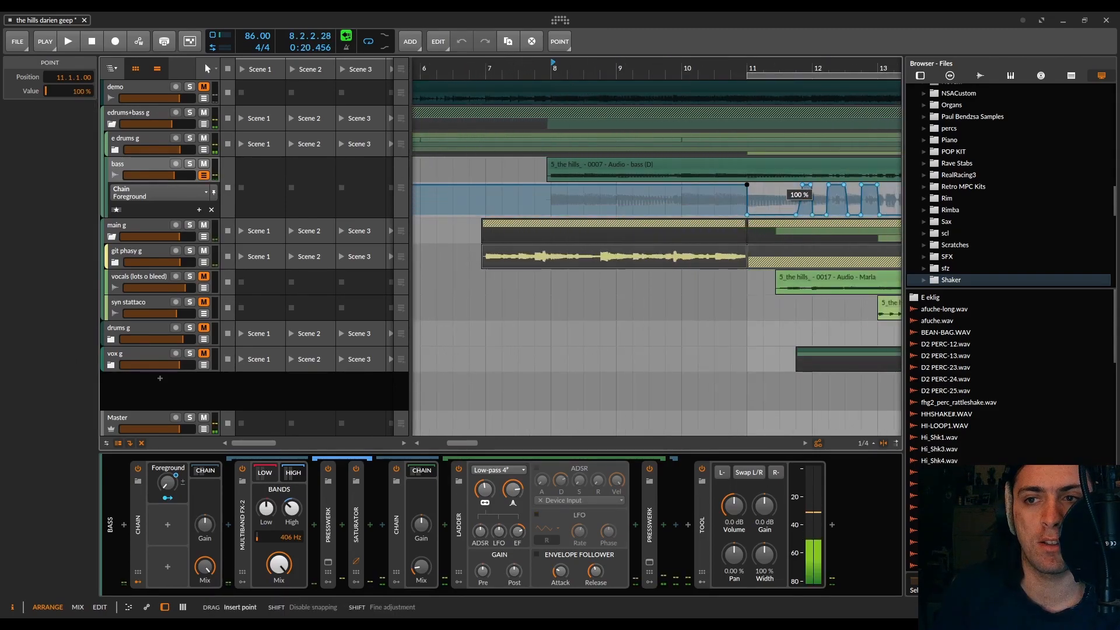
pyautogui.press('space')
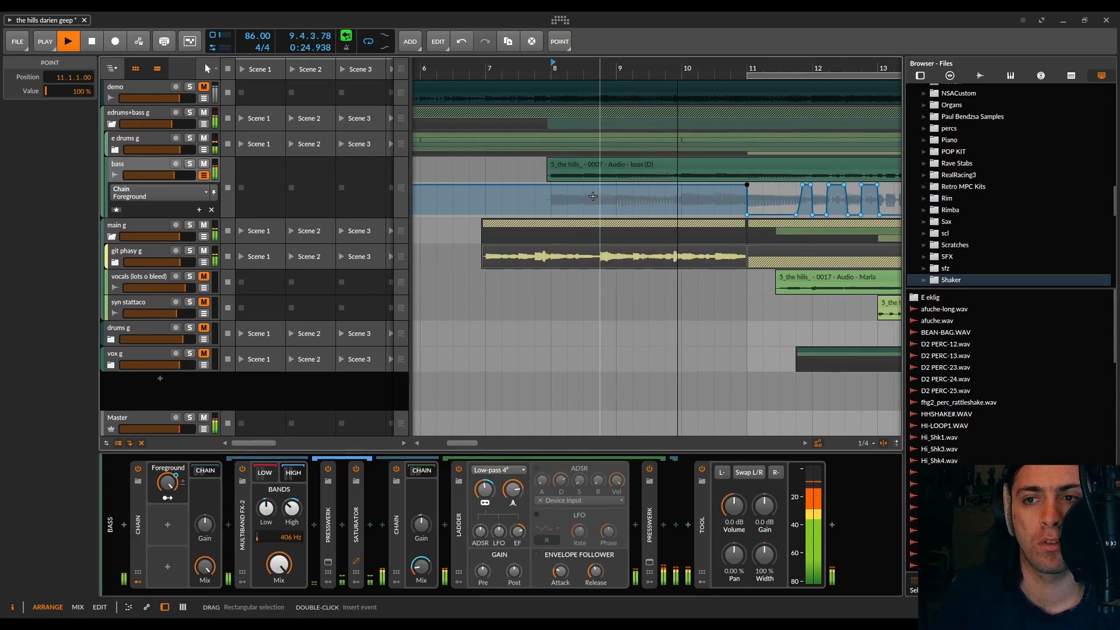
# Step: Move the 100 % Foreground point at bar 11 to 9.4.1.00 at 0 % and audition again from bar 8
pyautogui.press('space')
pyautogui.moveTo(747, 184); pyautogui.dragTo(643, 217)
pyautogui.click(554, 64)
pyautogui.press('space')
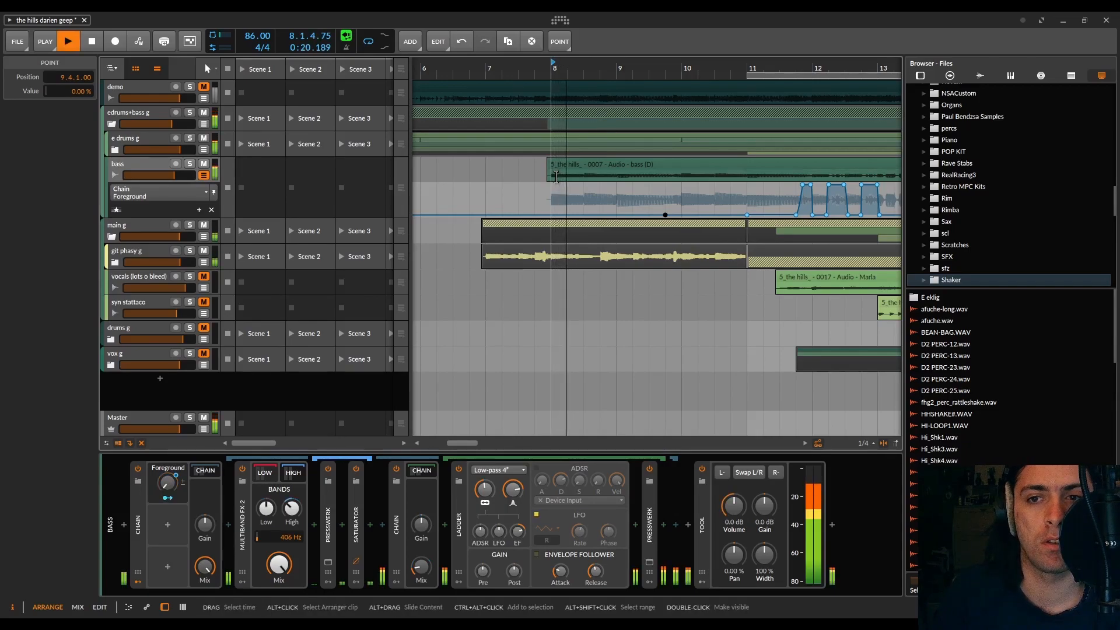
pyautogui.scroll(5, 664, 212)
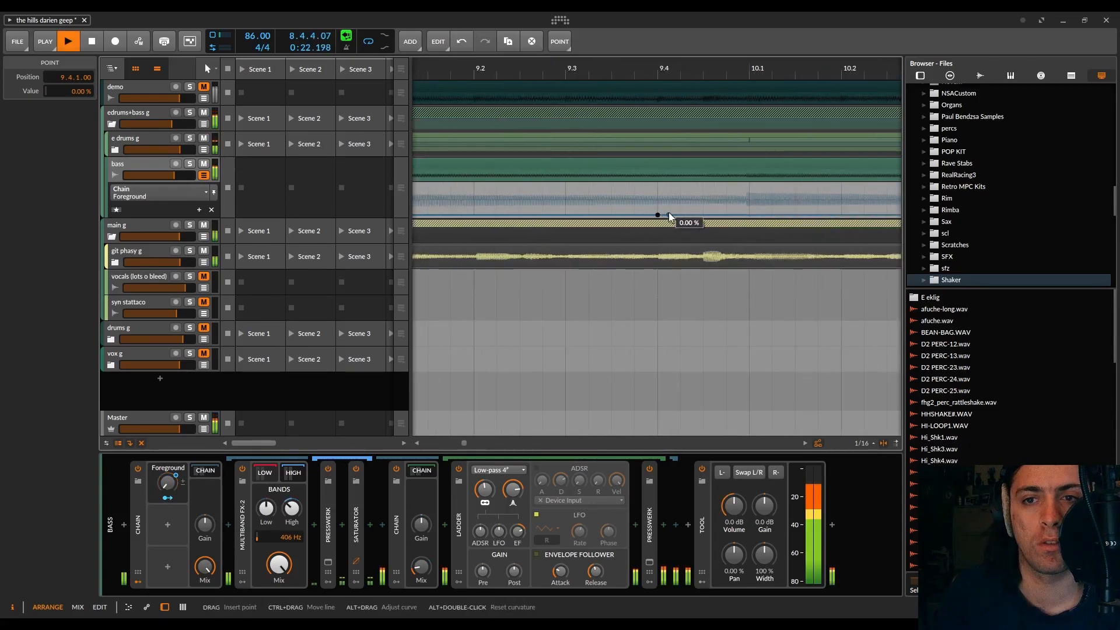
pyautogui.press('space')
# Step: Draw a Foreground bump that jumps to 100 % at 8.3.1.00 and curves down to 0 % at 8.4.2.50, auditioning it from bar 8
pyautogui.scroll(-3, 669, 217)
pyautogui.moveTo(519, 215); pyautogui.dragTo(519, 185)
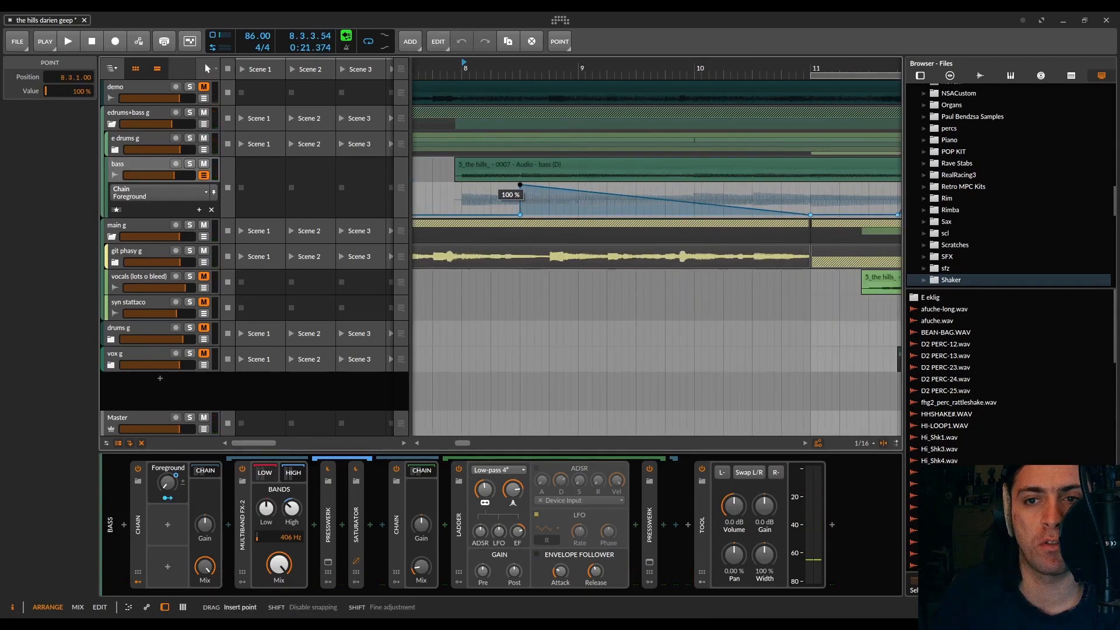
pyautogui.press('space')
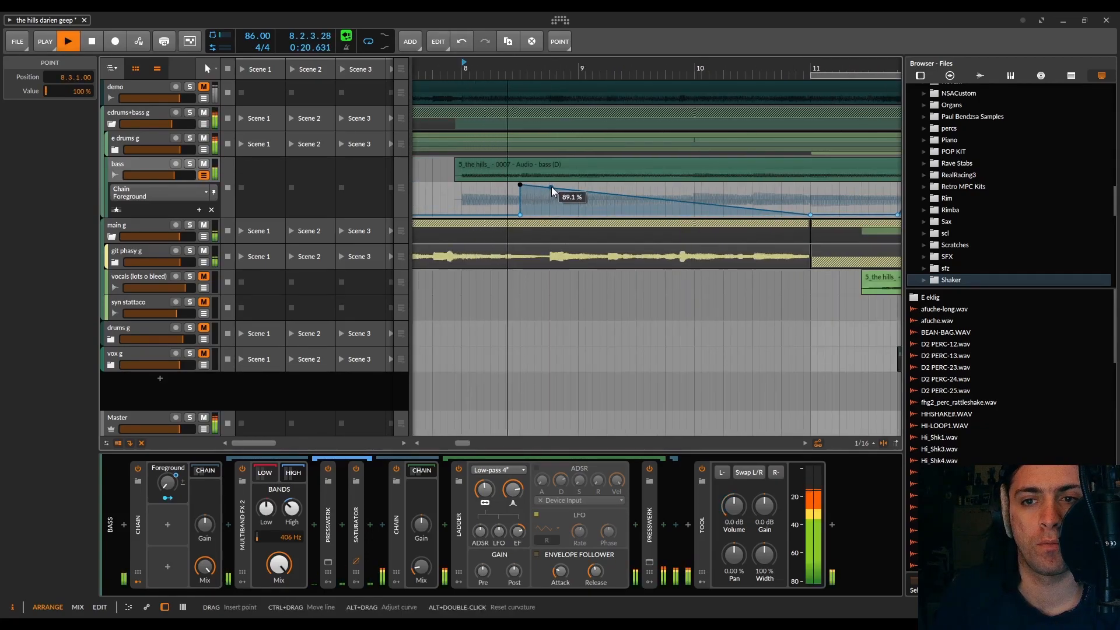
pyautogui.press('space')
pyautogui.moveTo(551, 187); pyautogui.dragTo(548, 212)
pyautogui.press('space')
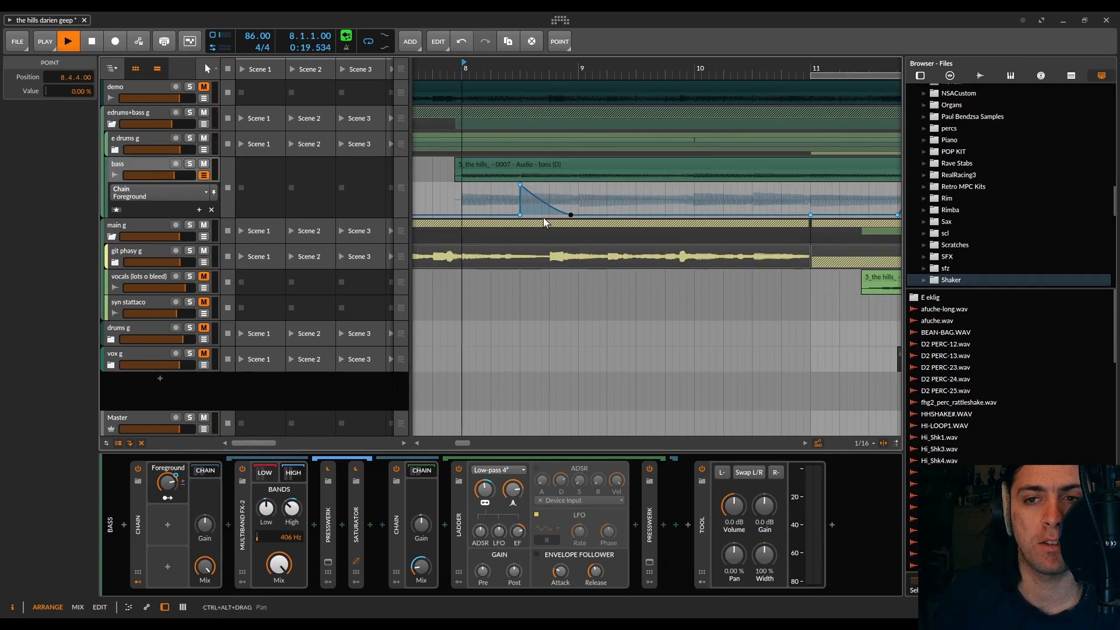
pyautogui.press('+')
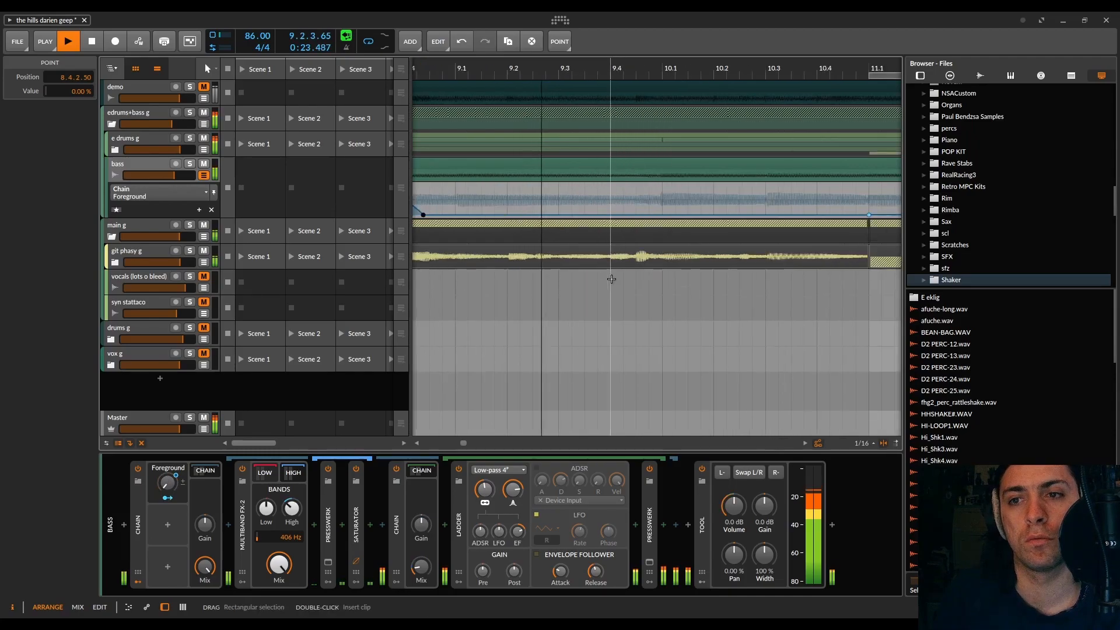
# Step: Draw a Foreground bump rising to 100 % at beat 9.4 and holding until 10.1.1.38, and audition it
pyautogui.press('space')
pyautogui.moveTo(605, 216); pyautogui.dragTo(667, 184)
pyautogui.press('space')
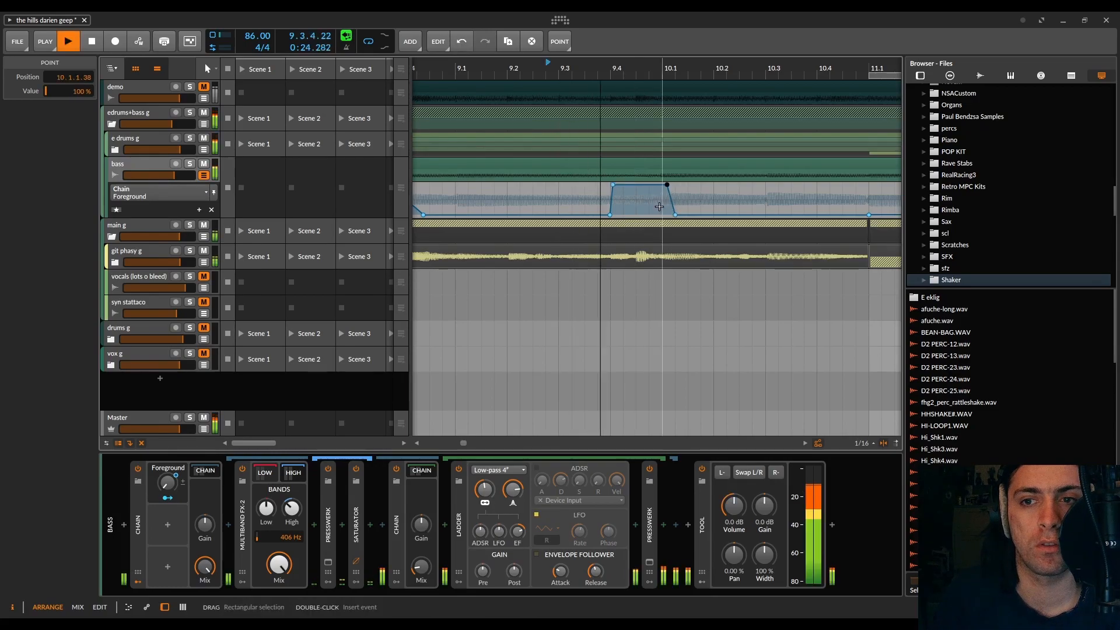
# Step: Smooth the beat 9.4 Foreground bump with a curved rise reaching 100 % at 9.4.2.07 and a curved fade starting before 10.1
pyautogui.press('space')
pyautogui.scroll(5, 630, 196)
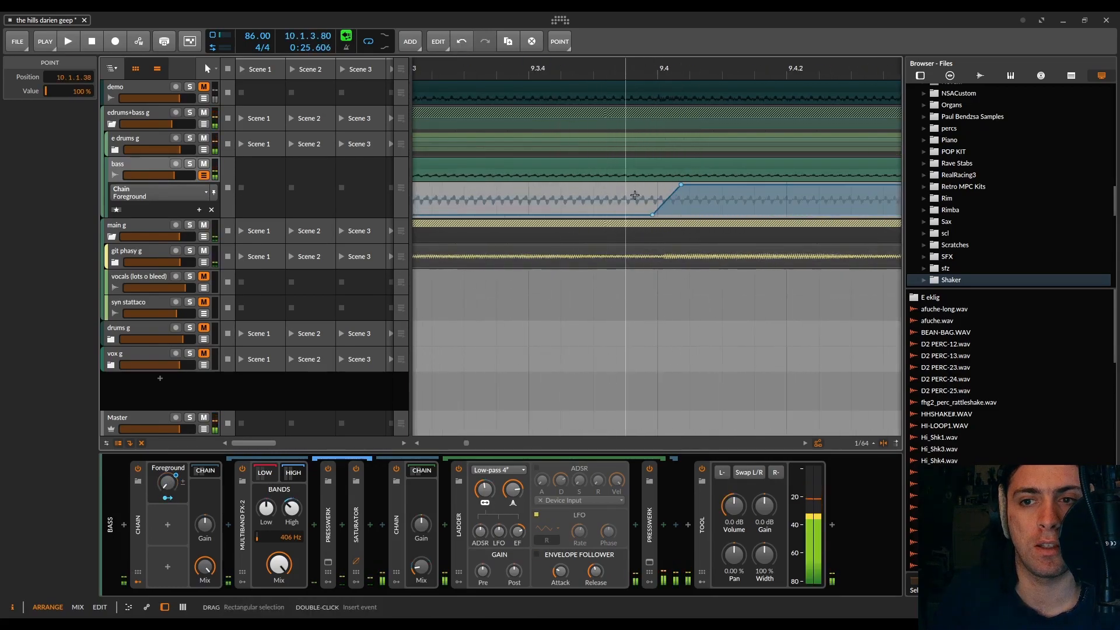
pyautogui.press('space')
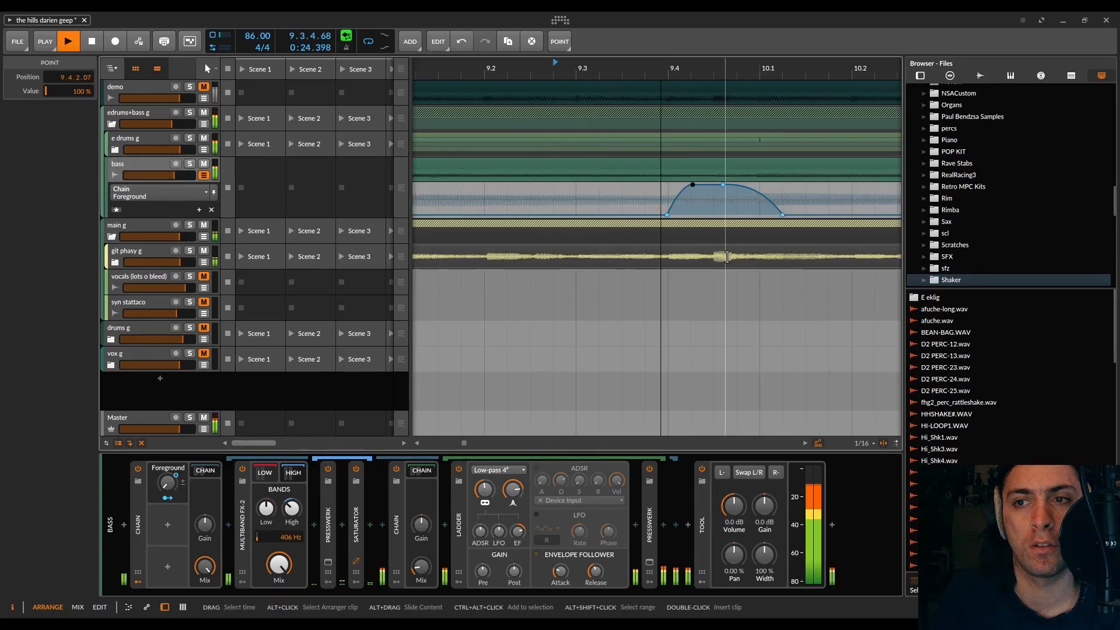
# Step: Listen through the Foreground automation from beat 9.4 into bar 13, following the playback along the timeline
pyautogui.scroll(-4, 726, 257)
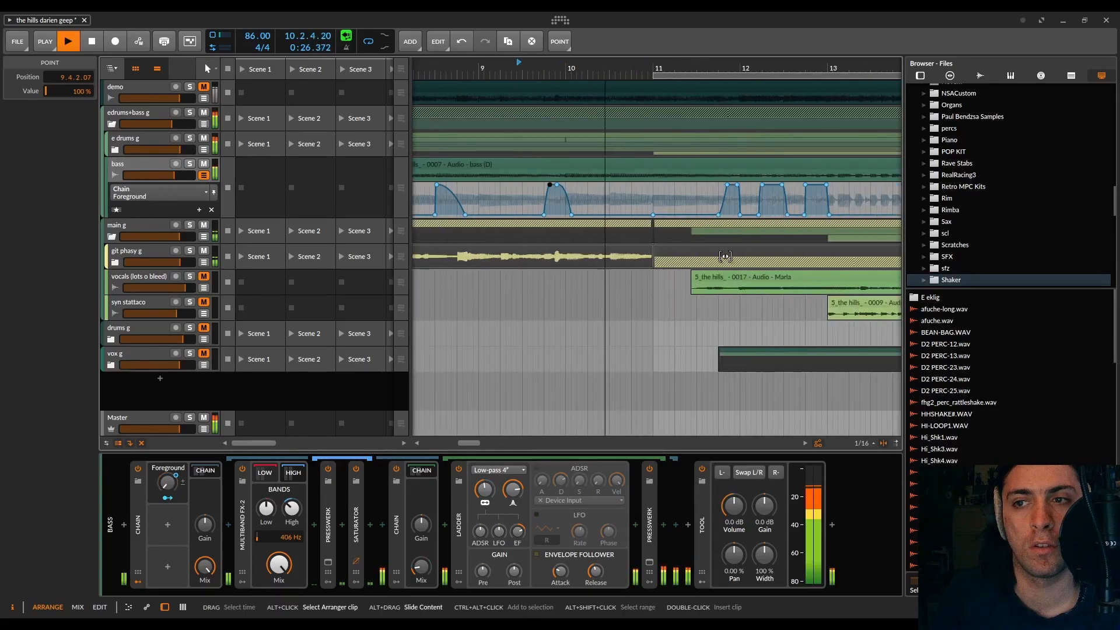
pyautogui.hscroll(3, 725, 257)
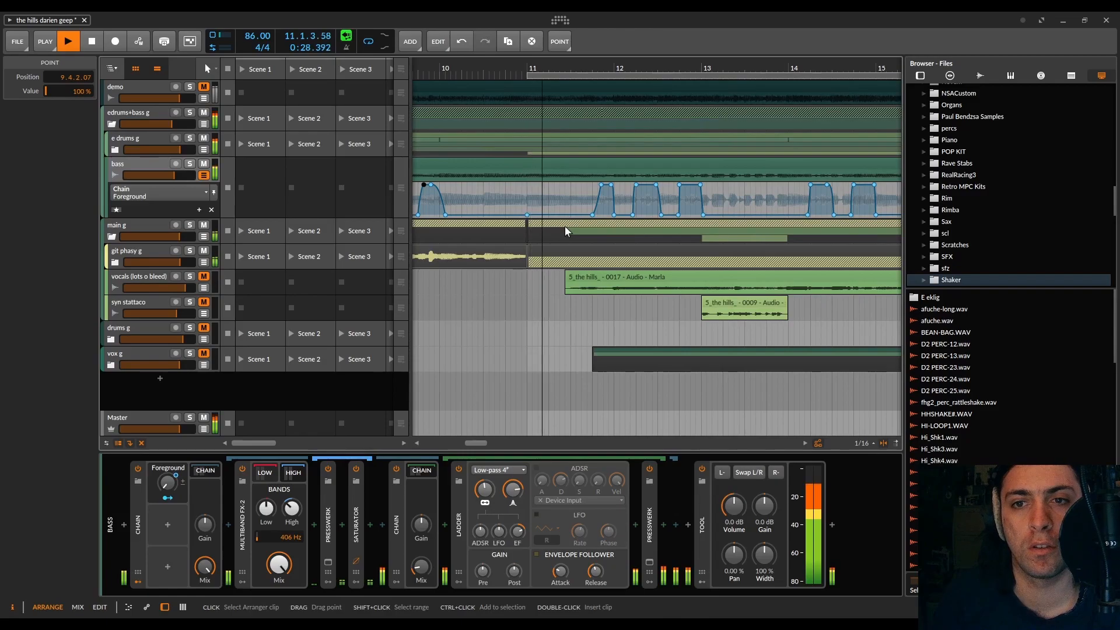
pyautogui.scroll(-1, 565, 232)
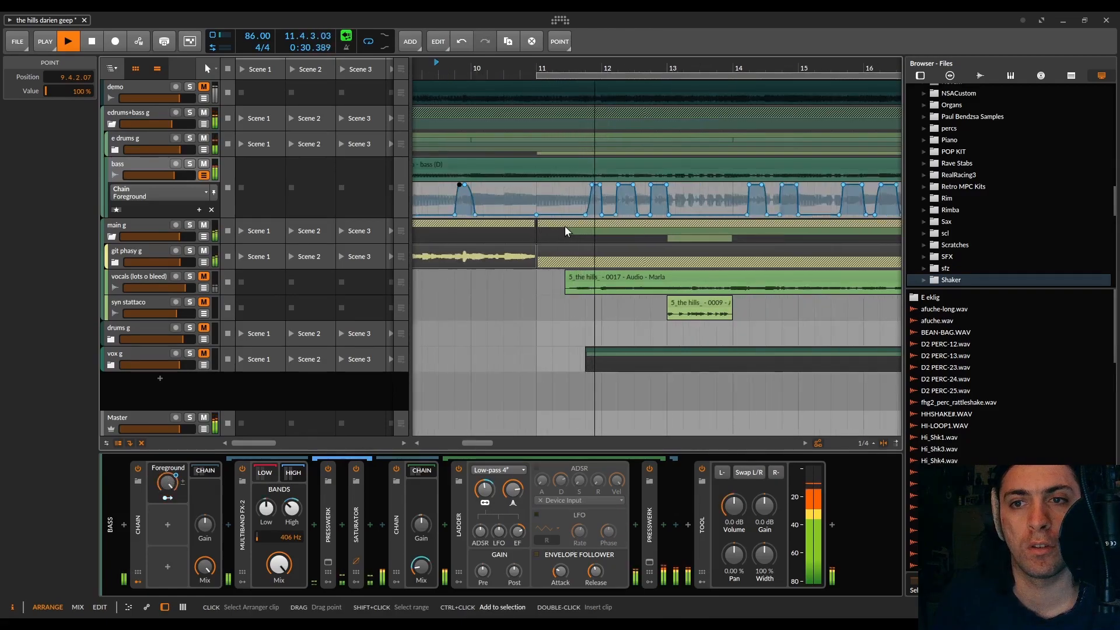
pyautogui.scroll(-1, 564, 227)
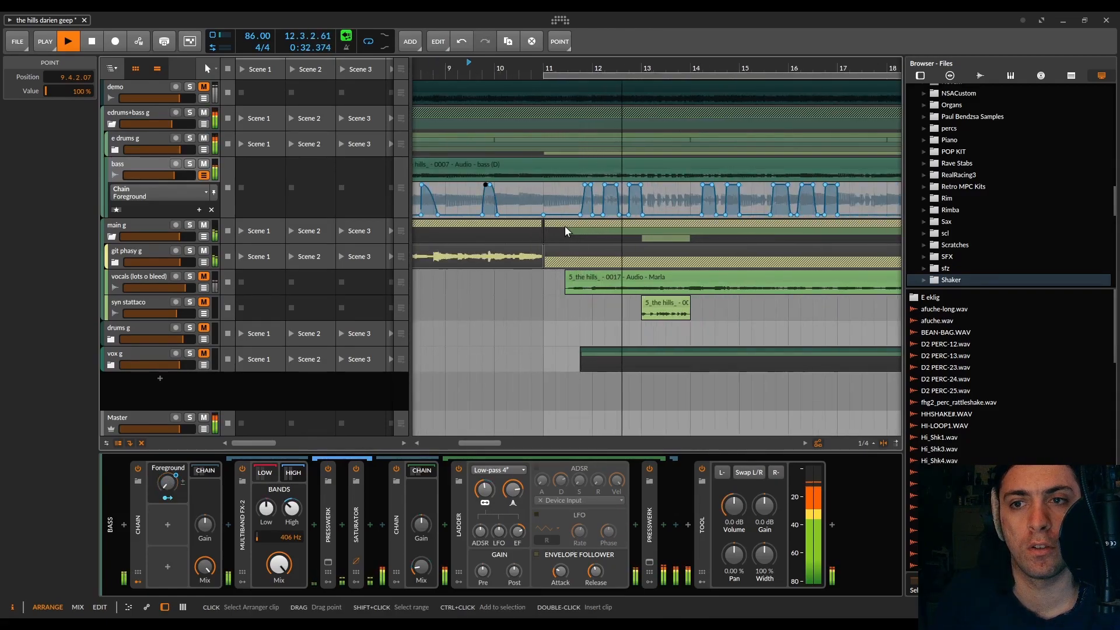
pyautogui.hscroll(4, 564, 227)
pyautogui.hscroll(2, 564, 232)
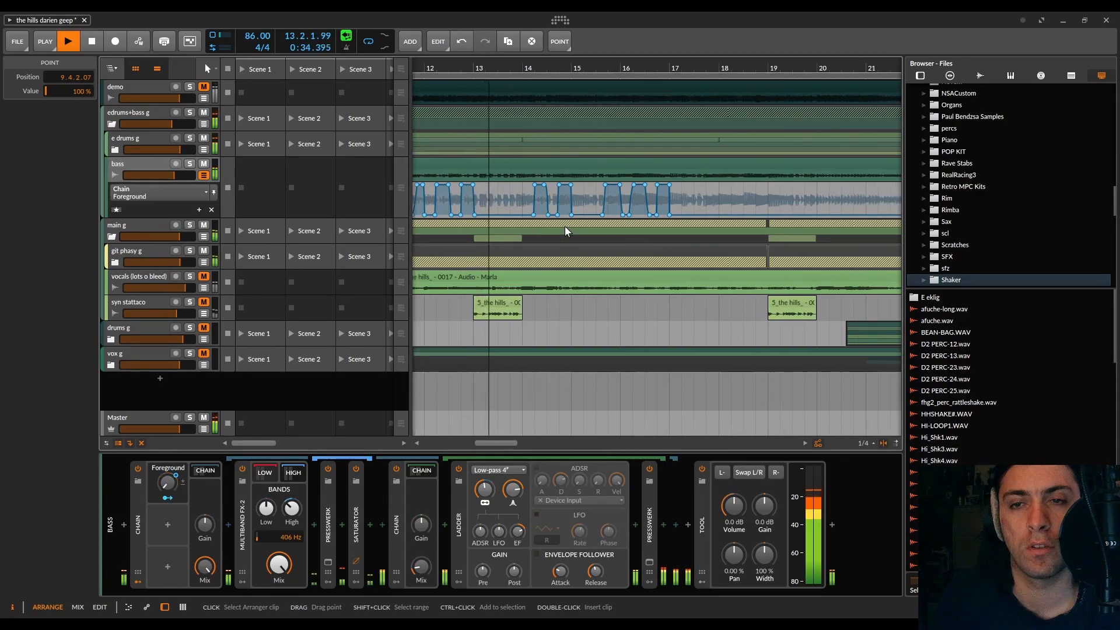
# Step: Save the project and stop the playback once it has run to bar 17
pyautogui.hotkey('ctrl', 's')
pyautogui.click(594, 355)
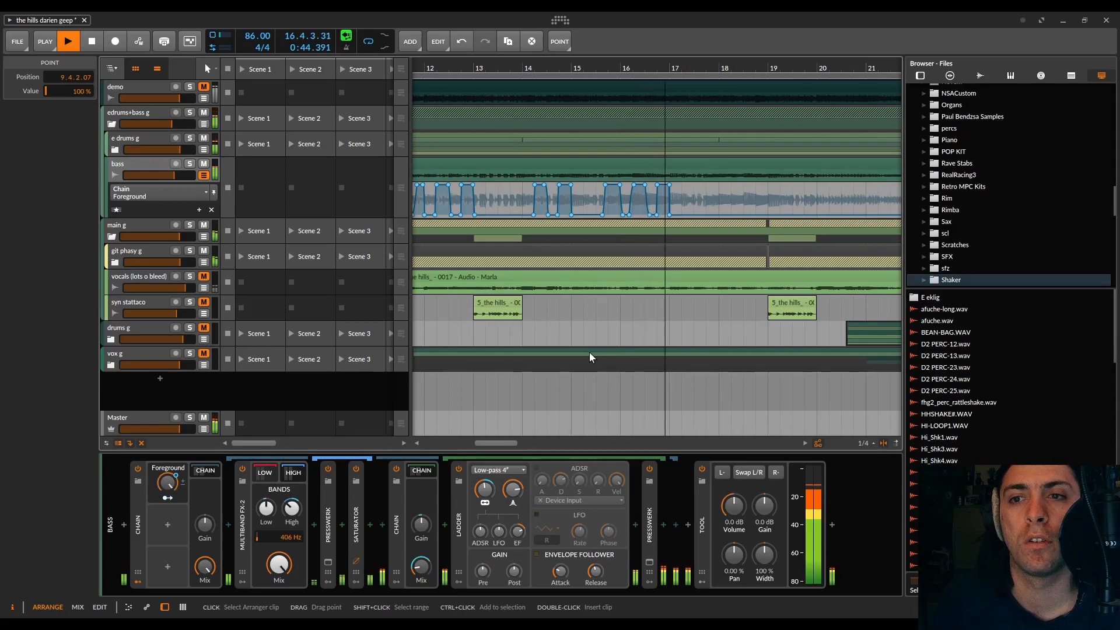
pyautogui.scroll(4, 673, 272)
pyautogui.press('space')
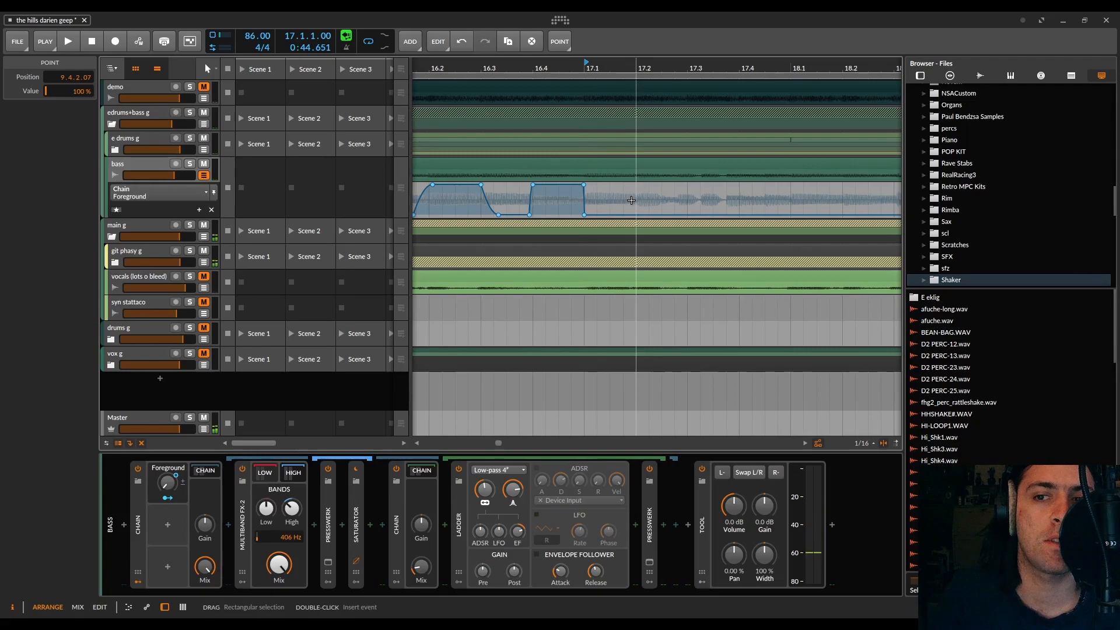
# Step: Make the Foreground automation jump from 0 % to 100 % at 17.2.1.00 and audition it from bar 17
pyautogui.moveTo(655, 220); pyautogui.dragTo(642, 187)
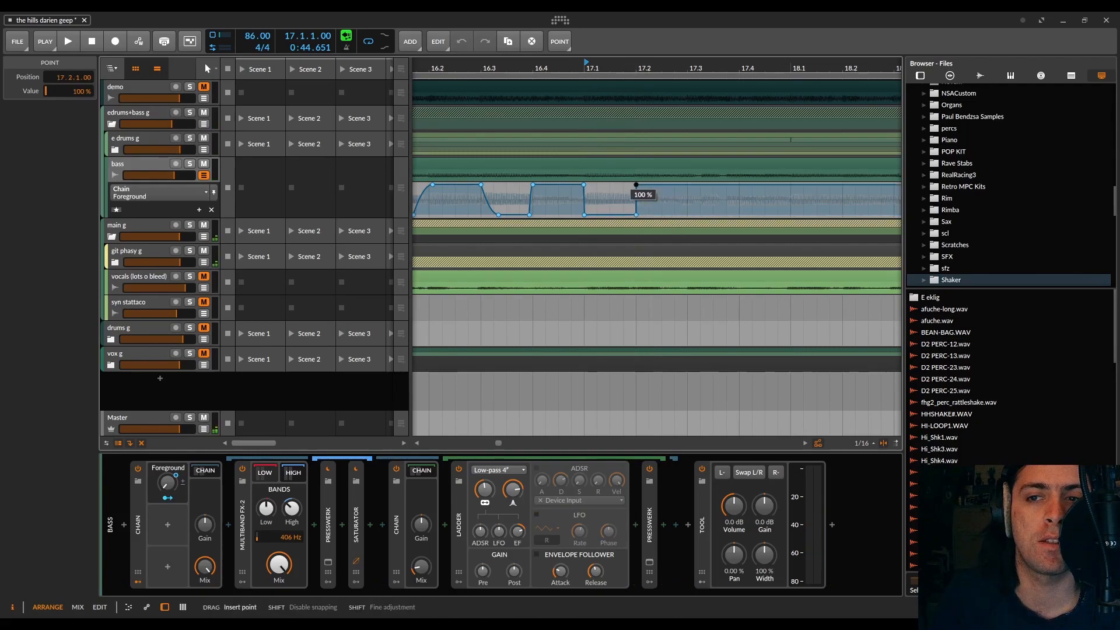
pyautogui.press('space')
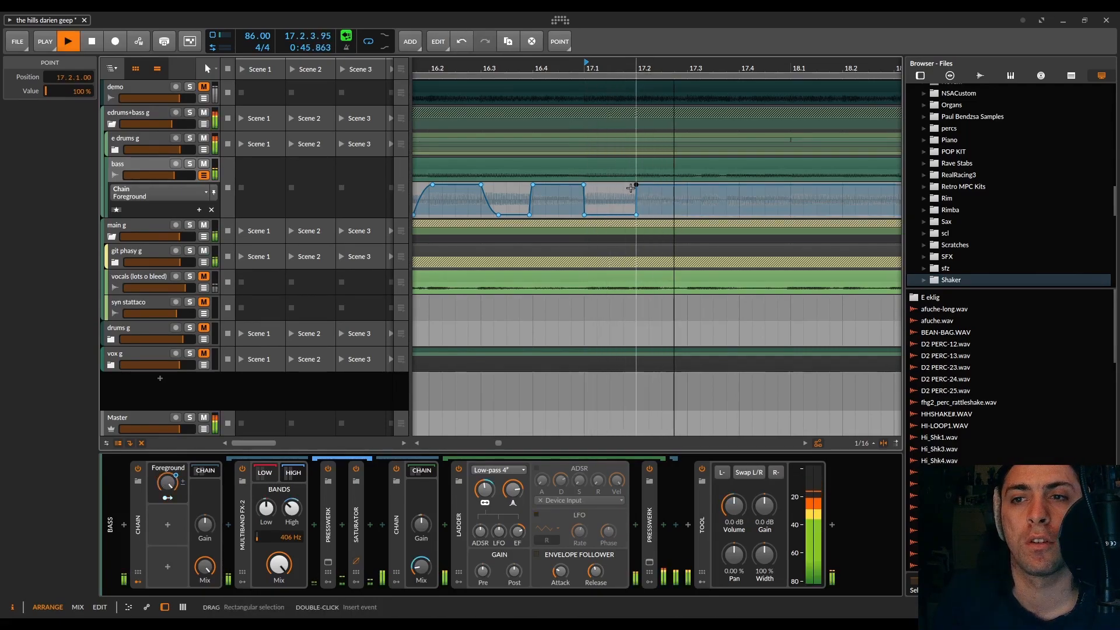
pyautogui.press('space')
pyautogui.press('space')
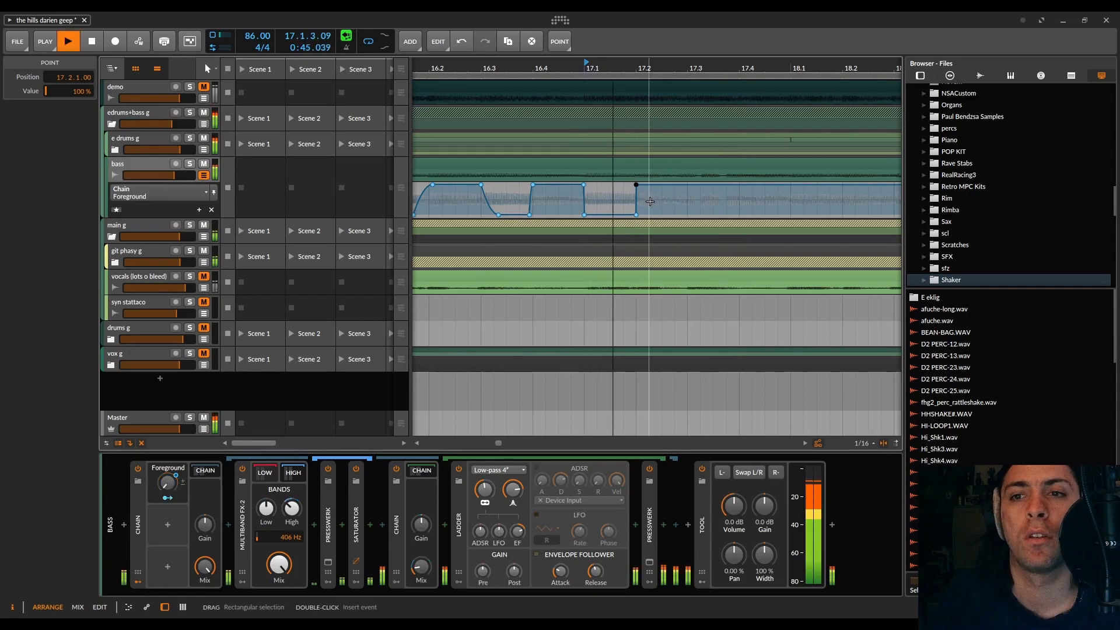
pyautogui.press('space')
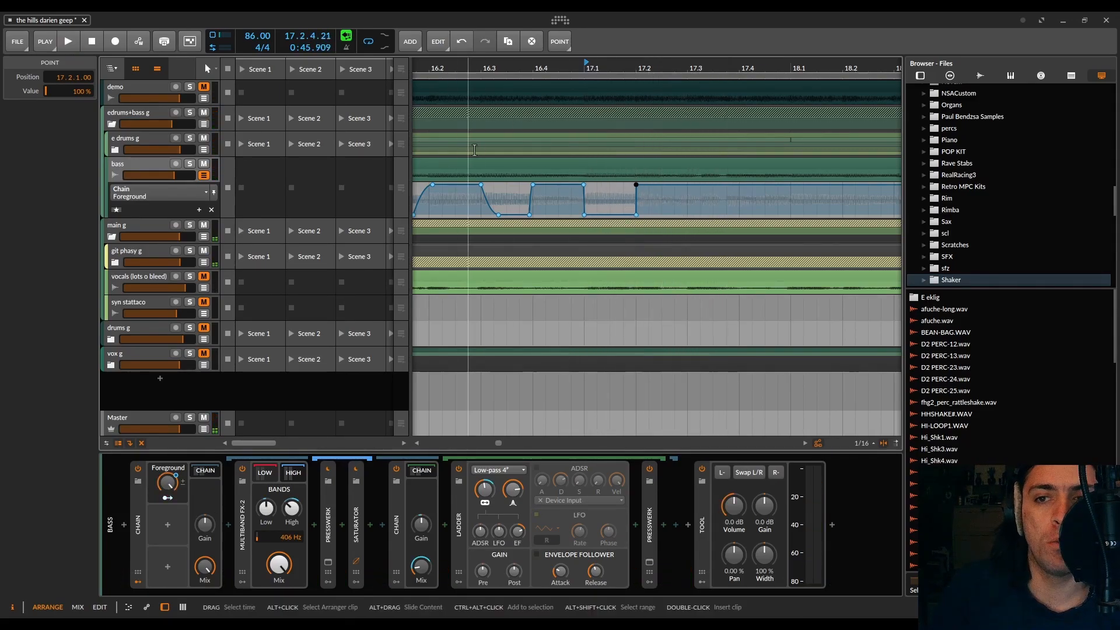
# Step: Move the 0 % start of the 17.2 Foreground rise to 17.1.4.43 and set the playback start to 17.1.1.00
pyautogui.moveTo(643, 208); pyautogui.dragTo(723, 192)
pyautogui.click(732, 202)
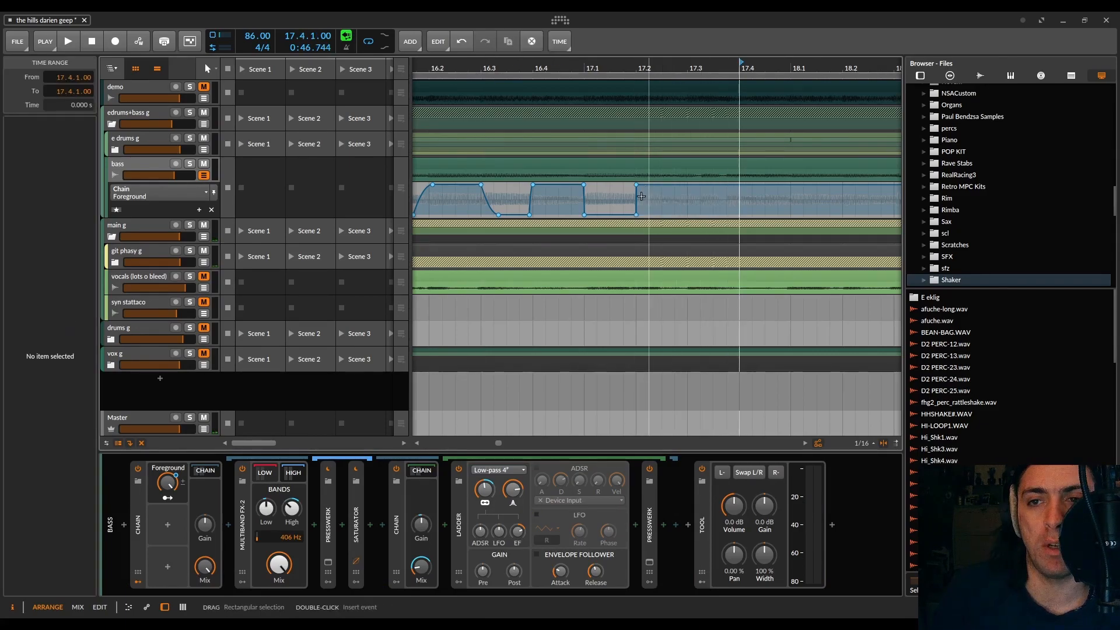
pyautogui.moveTo(636, 217); pyautogui.dragTo(629, 217)
pyautogui.click(636, 98)
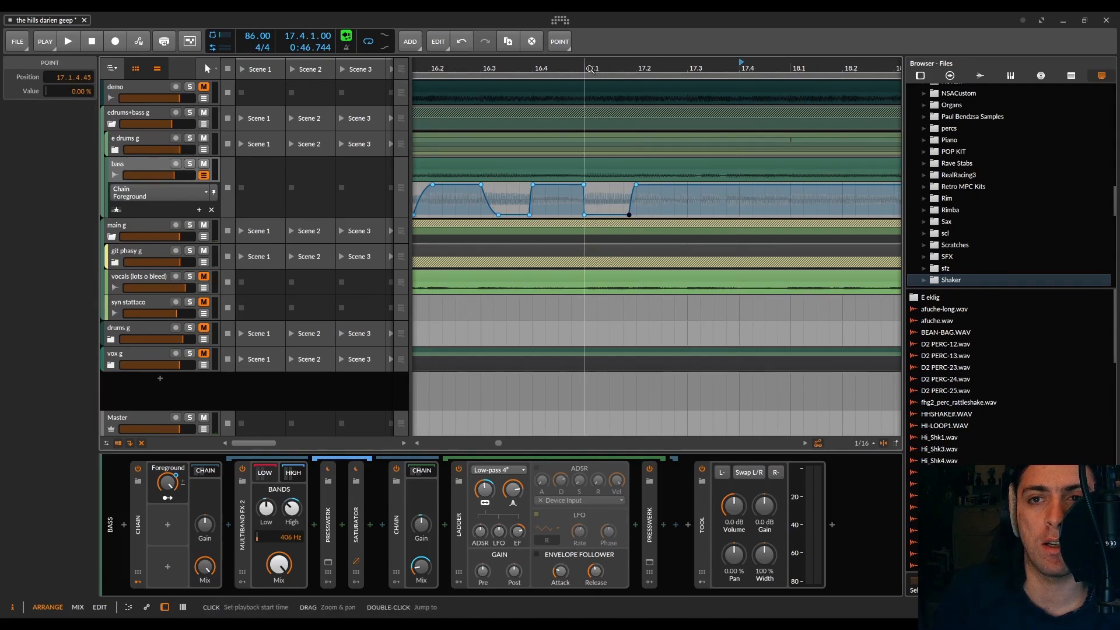
pyautogui.click(589, 147)
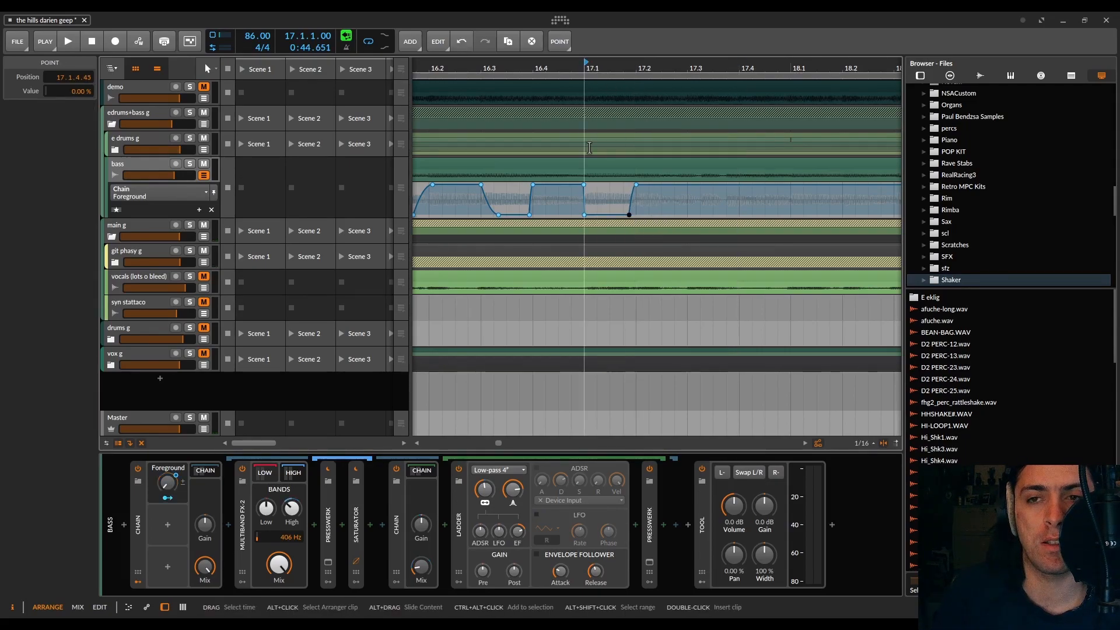
# Step: Audition the Foreground rise at 17.2 from the start of bar 17
pyautogui.scroll(-10, 588, 152)
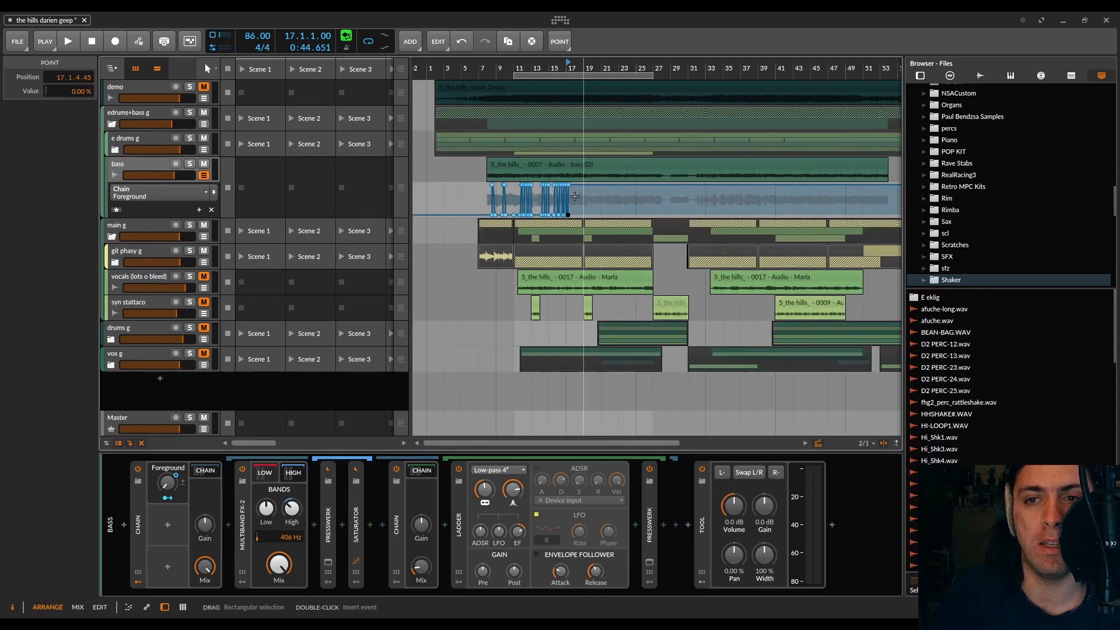
pyautogui.scroll(8, 572, 196)
pyautogui.scroll(5, 490, 194)
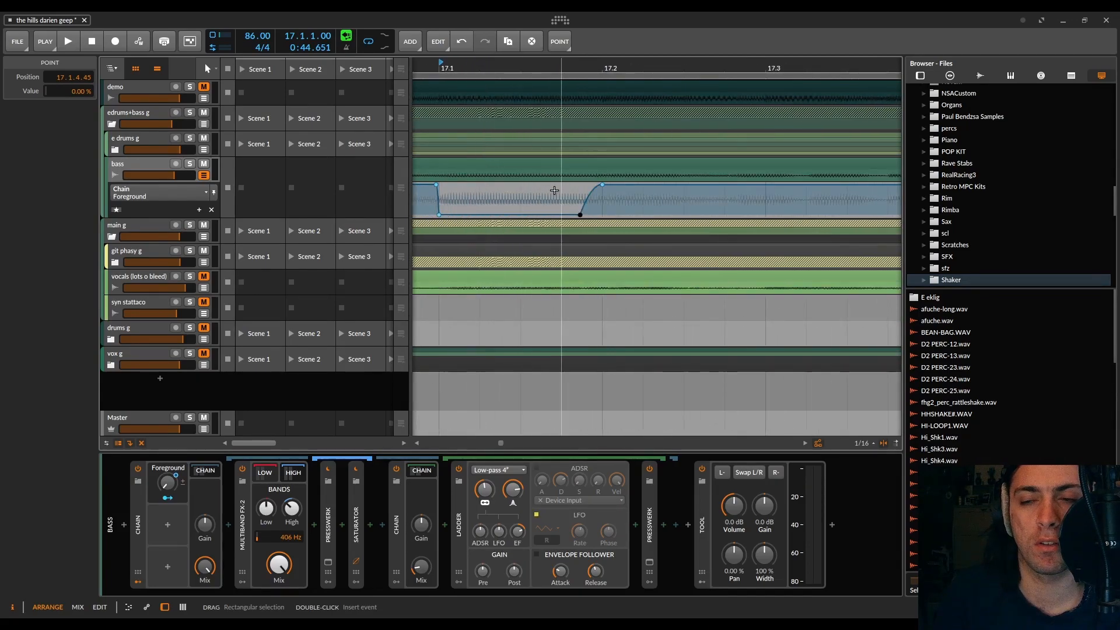
pyautogui.scroll(-3, 554, 190)
pyautogui.press('space')
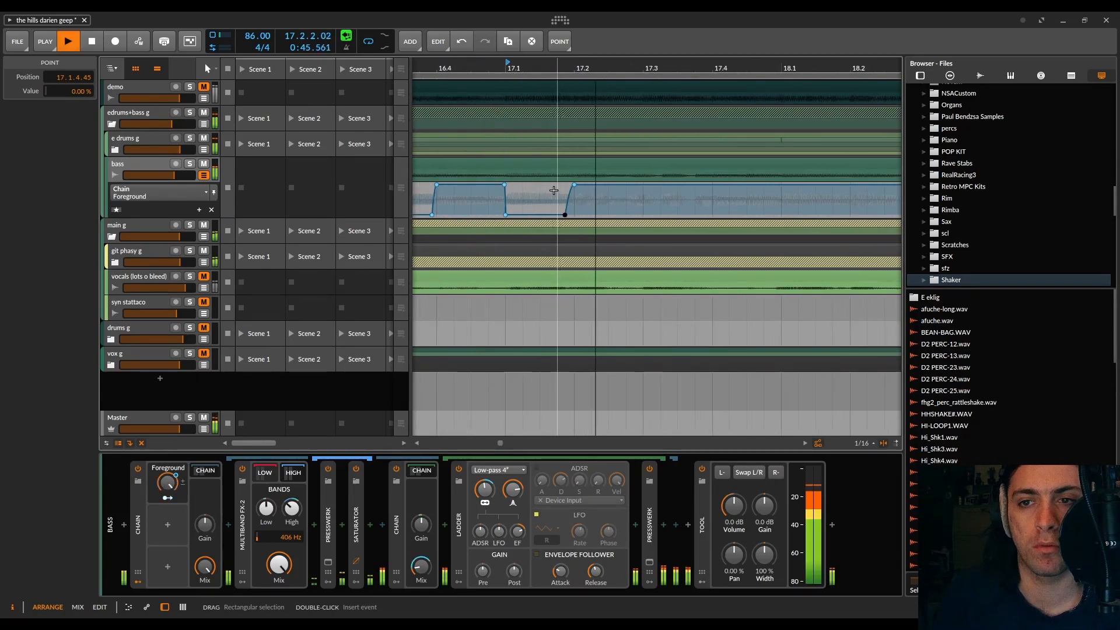
pyautogui.press('space')
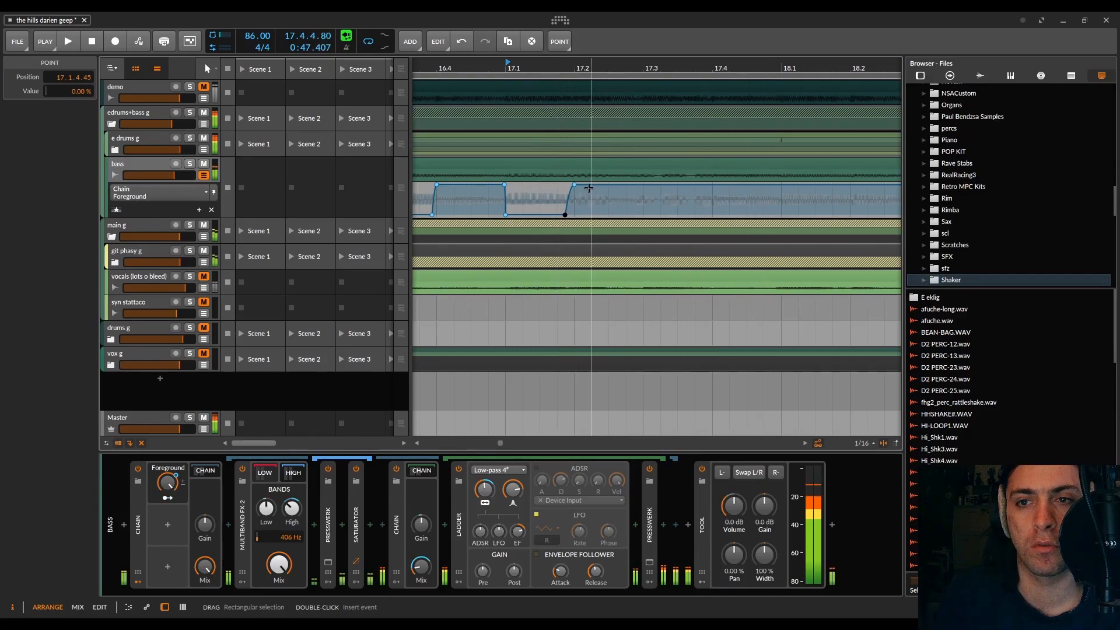
# Step: Shift the bar 17 Foreground rise to run from 0 % at 17.3.3.57 to 100 % at 17.3.4.00 and audition it
pyautogui.moveTo(574, 185); pyautogui.dragTo(712, 185)
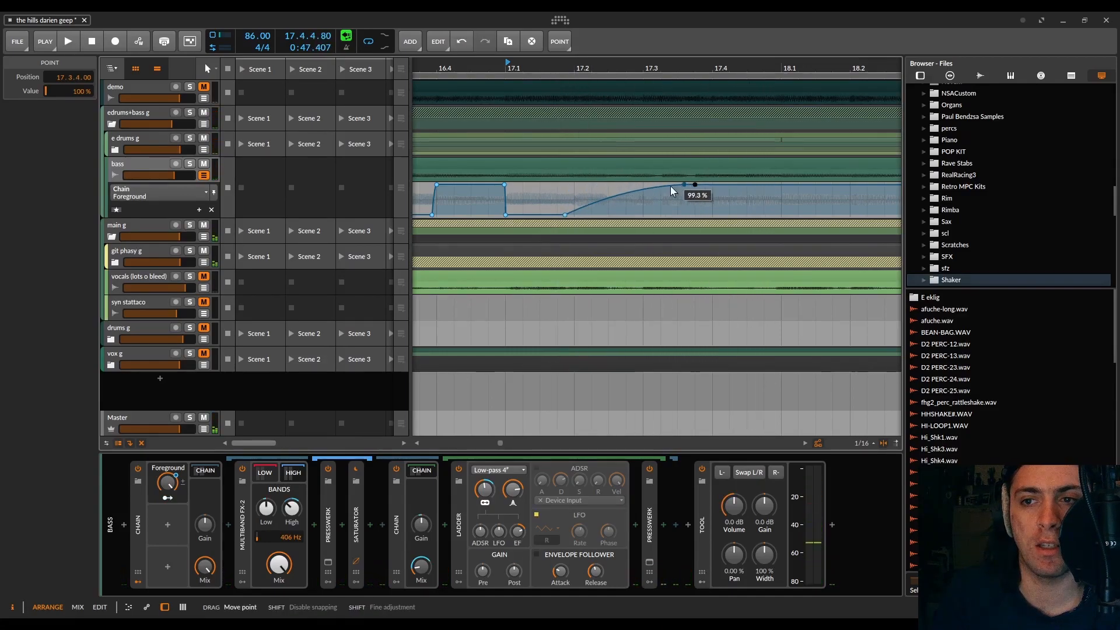
pyautogui.moveTo(565, 215); pyautogui.dragTo(687, 215)
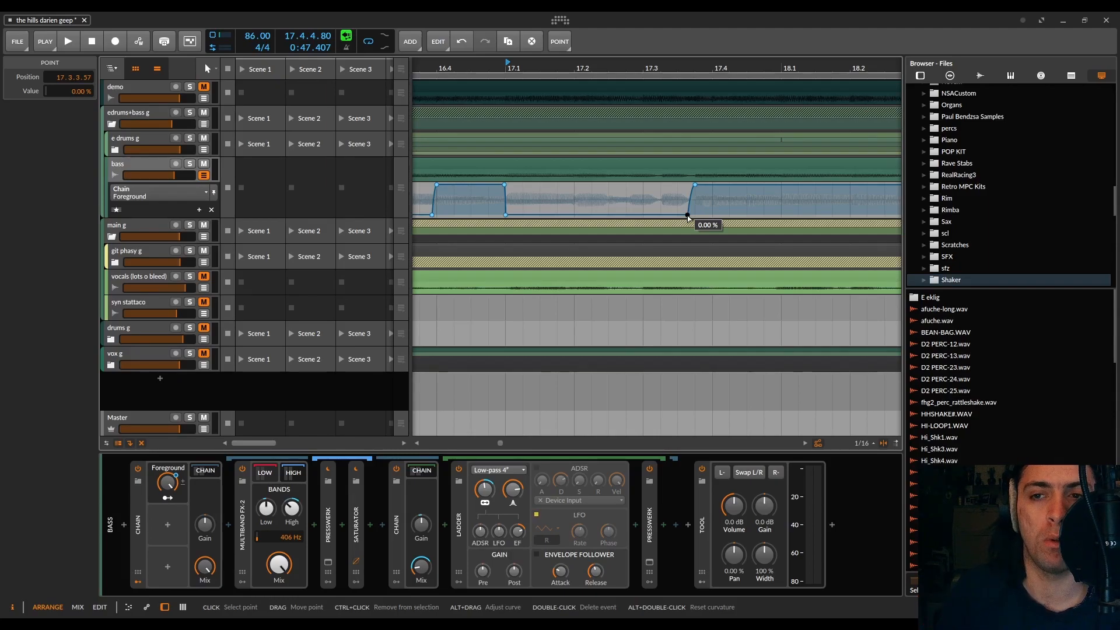
pyautogui.press('space')
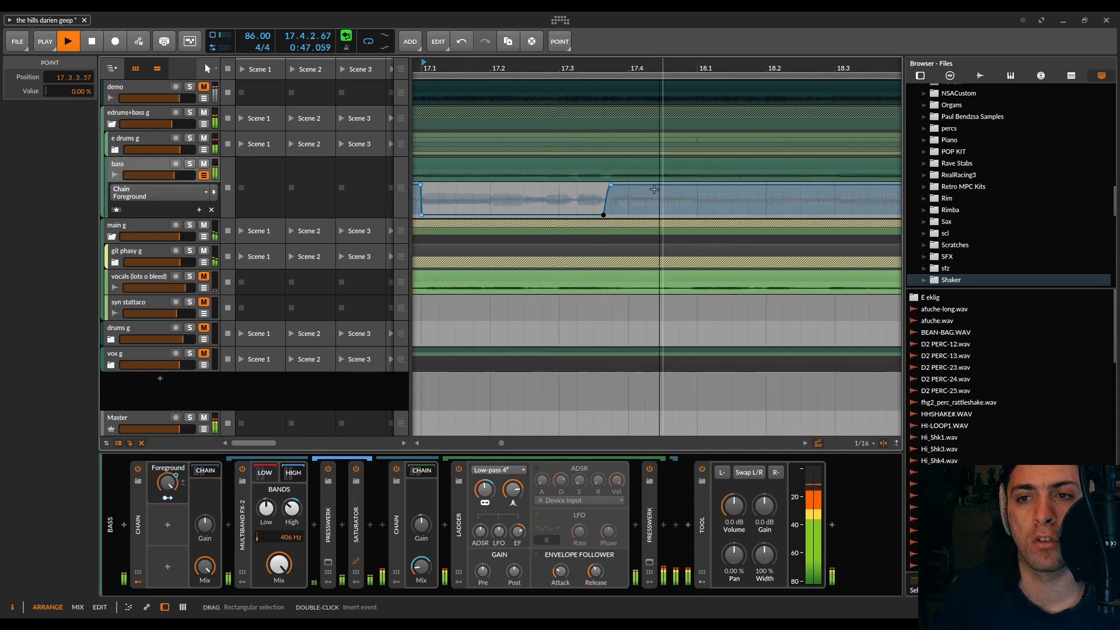
pyautogui.press('space')
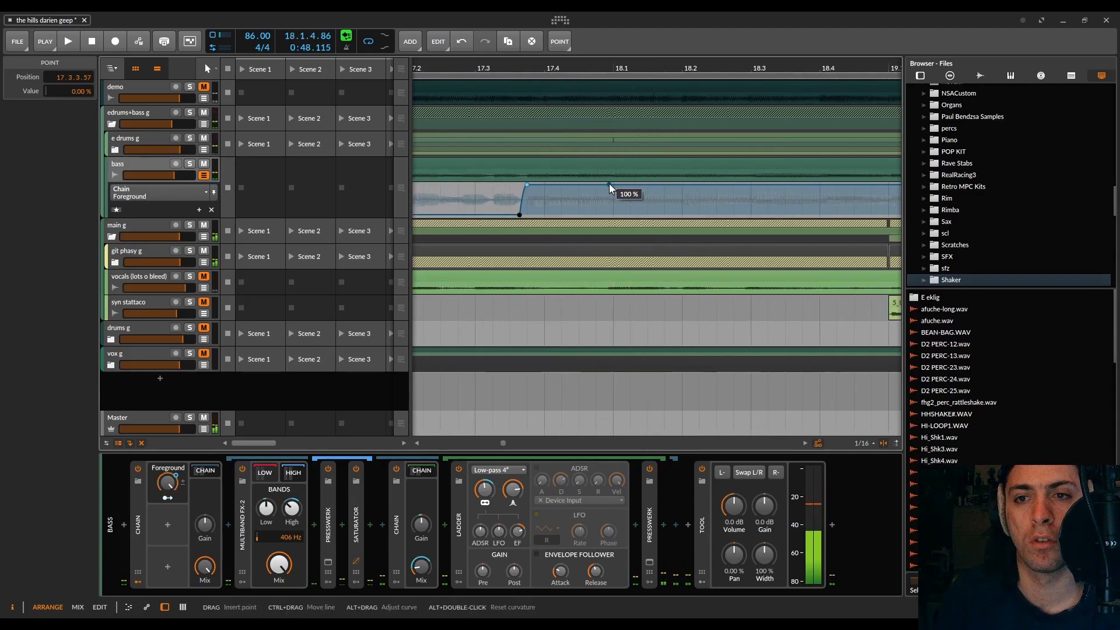
# Step: Add a curved Foreground fall from 100 % just before 18.1 to 0 % at 18.1.4.00 and audition it from bar 17
pyautogui.moveTo(610, 185); pyautogui.dragTo(664, 214)
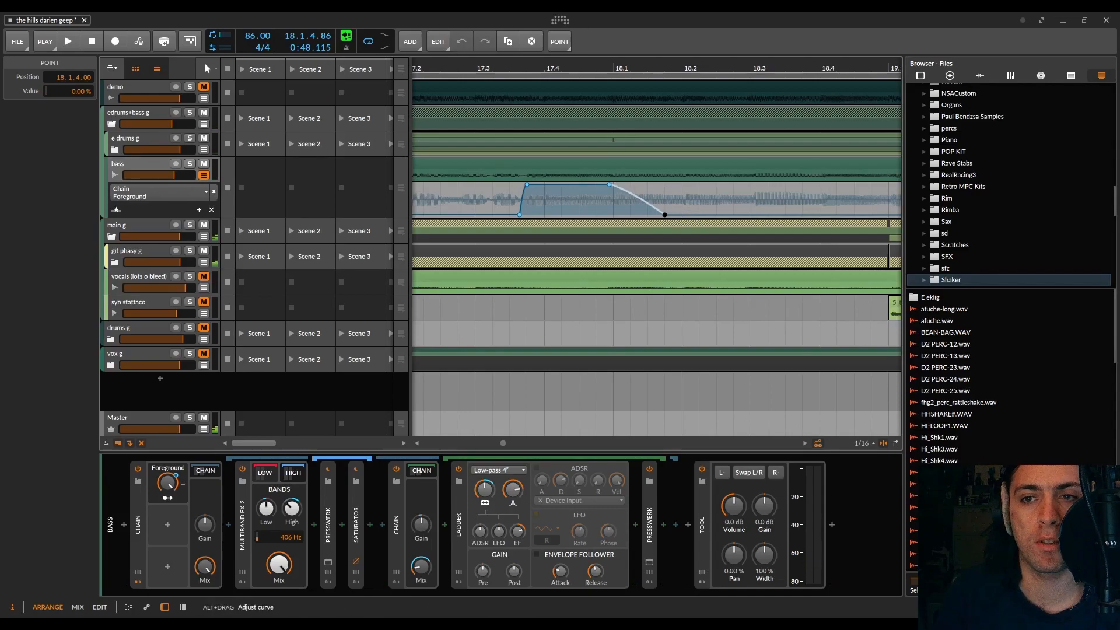
pyautogui.press('space')
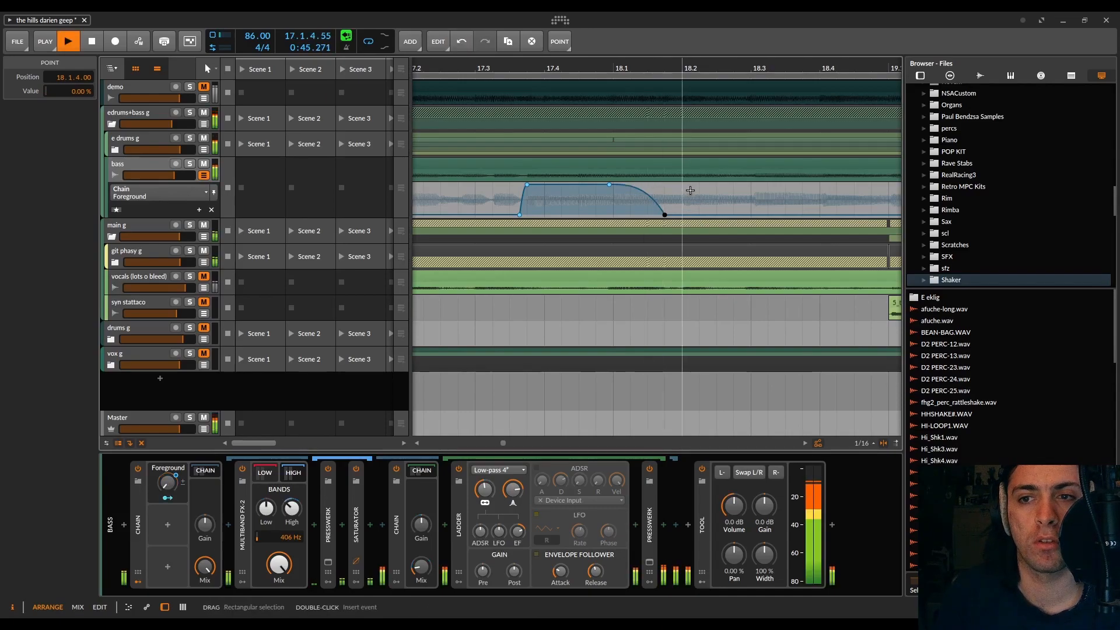
pyautogui.scroll(-4, 690, 190)
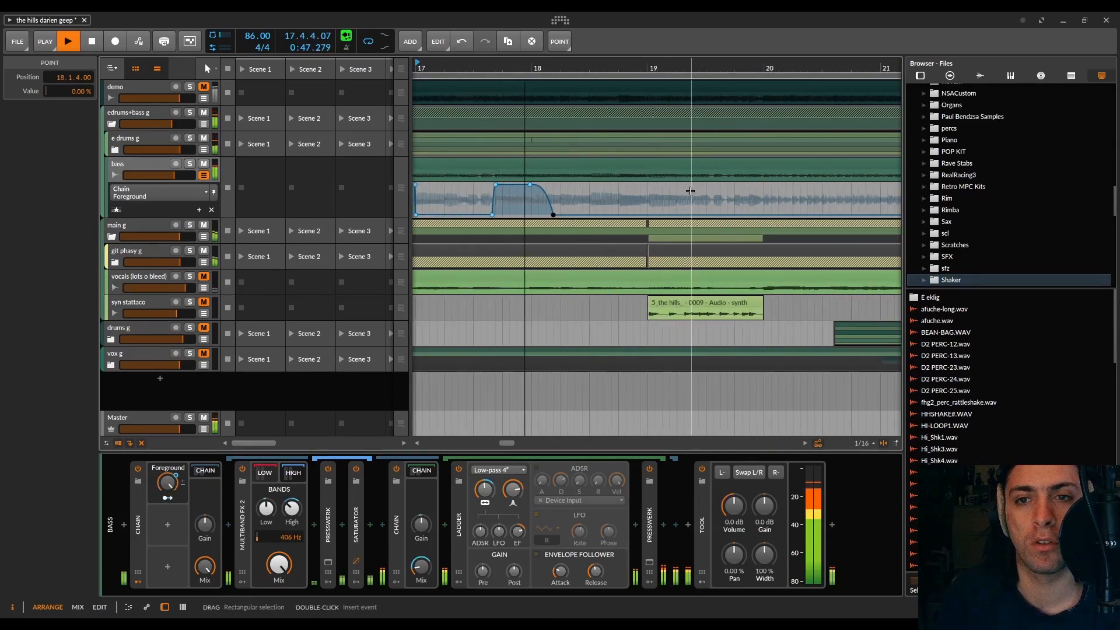
pyautogui.press('space')
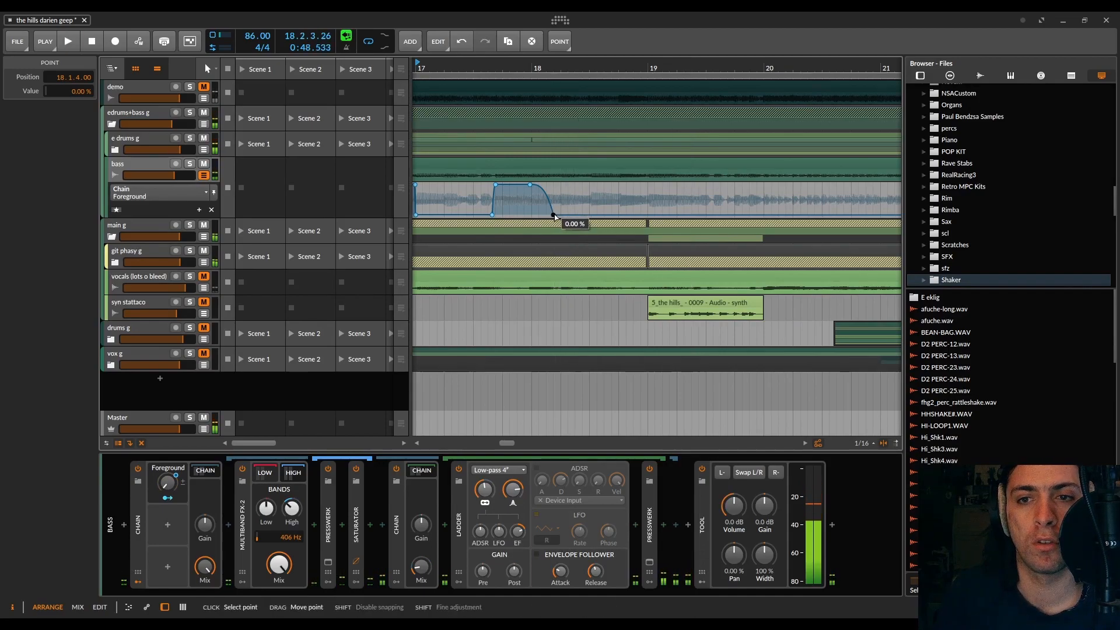
# Step: Try the end point of the bar 18 fall at 18.2.1.60, then raised to 100 % at 18.2.1.00, auditioning the changes
pyautogui.moveTo(553, 214); pyautogui.dragTo(560, 214)
pyautogui.press('space')
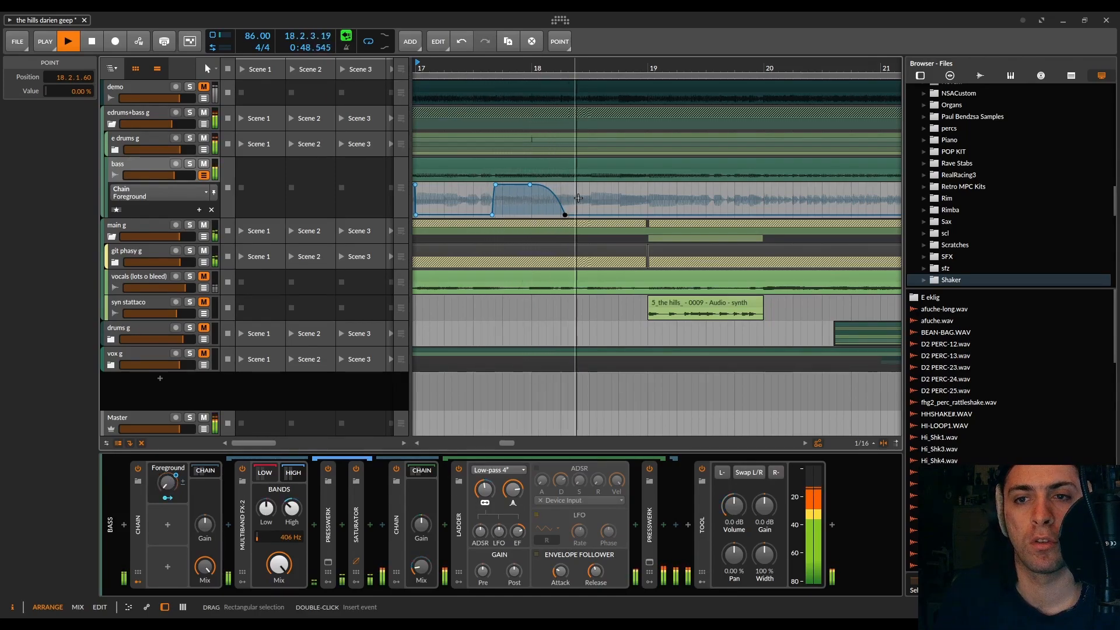
pyautogui.scroll(4, 570, 207)
pyautogui.moveTo(550, 215); pyautogui.dragTo(532, 187)
pyautogui.press('space')
pyautogui.scroll(-4, 573, 190)
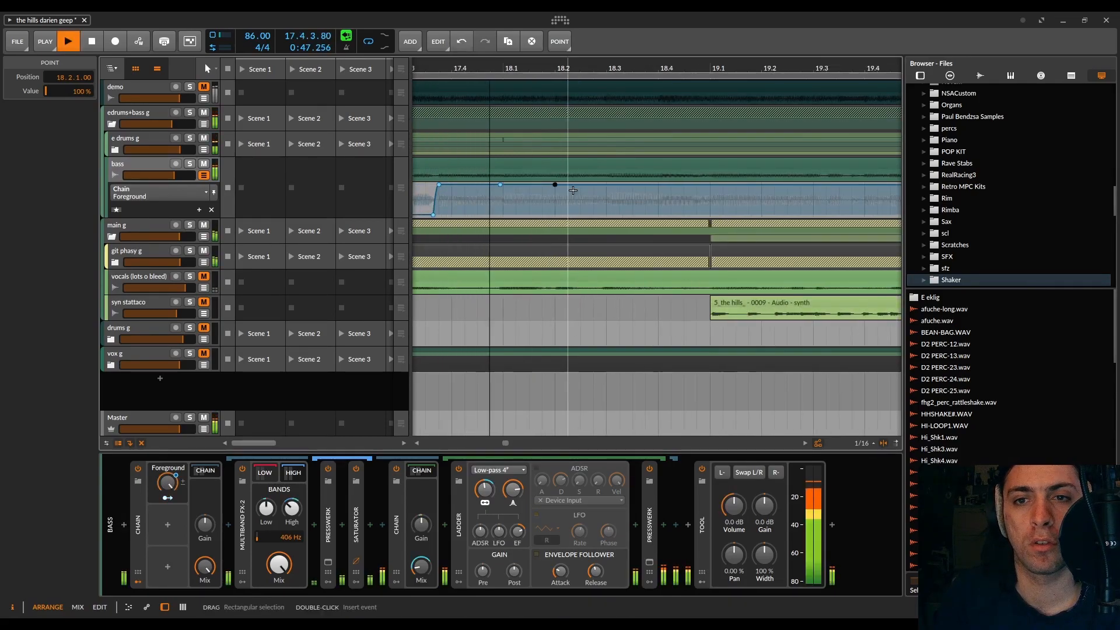
pyautogui.press('space')
# Step: Reshape the bar 18 fall to start from 100 % at 18.2.2.37 and reach 0 % shortly after 18.3, and audition it
pyautogui.moveTo(555, 185); pyautogui.dragTo(619, 216)
pyautogui.moveTo(500, 185); pyautogui.dragTo(572, 185)
pyautogui.press('space')
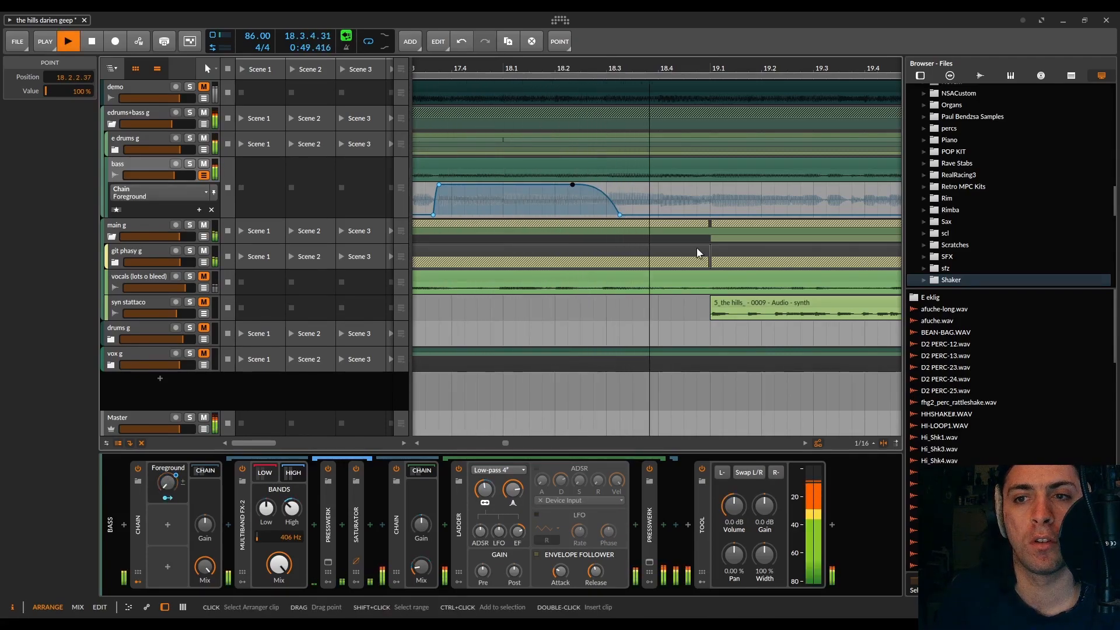
pyautogui.press('space')
# Step: Make the Foreground automation jump from 0 % to 100 % at 18.4.1.00 and audition it from 18.1.4.00
pyautogui.moveTo(659, 215); pyautogui.dragTo(660, 184)
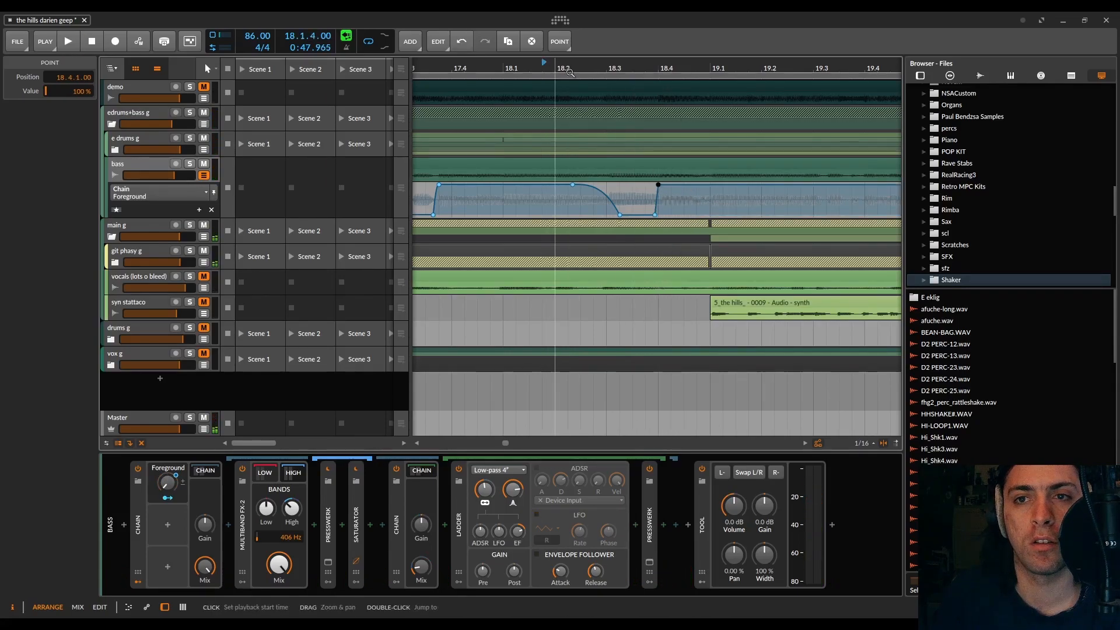
pyautogui.press('space')
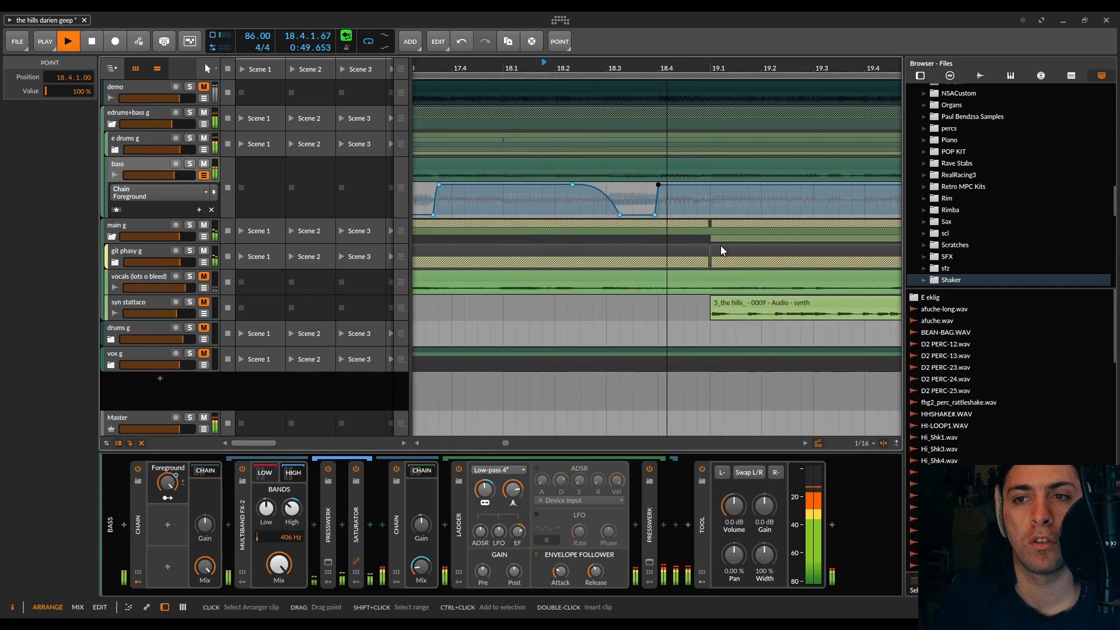
pyautogui.press('space')
# Step: Add a curved Foreground fall from 100 % just before 19.1 to 0 % at 19.1.2.00 and audition it
pyautogui.click(705, 184)
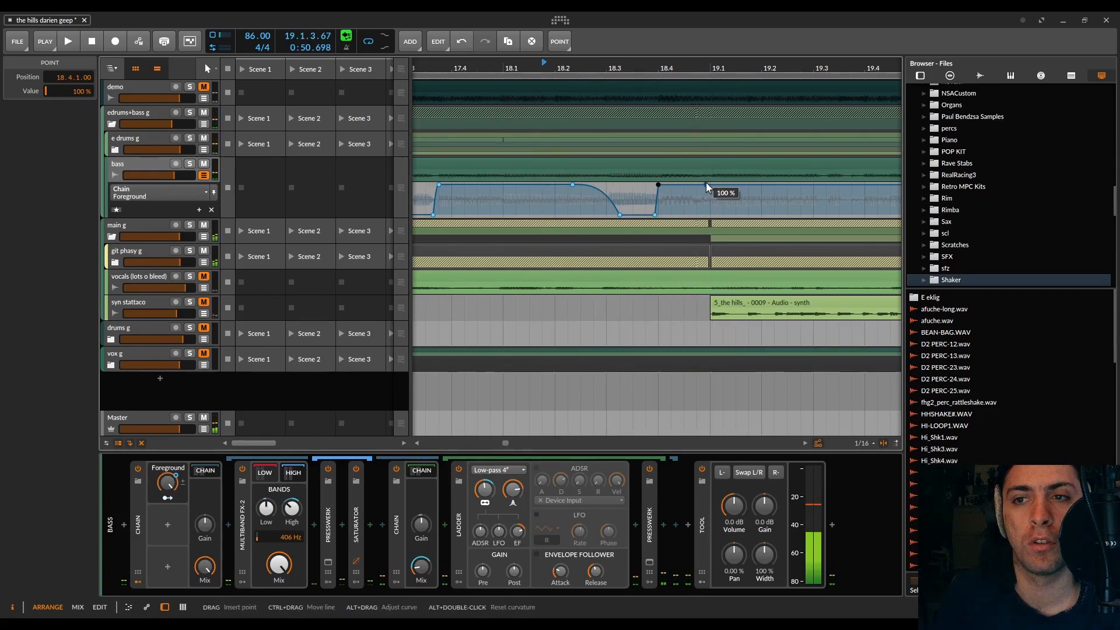
pyautogui.moveTo(718, 215); pyautogui.dragTo(723, 215)
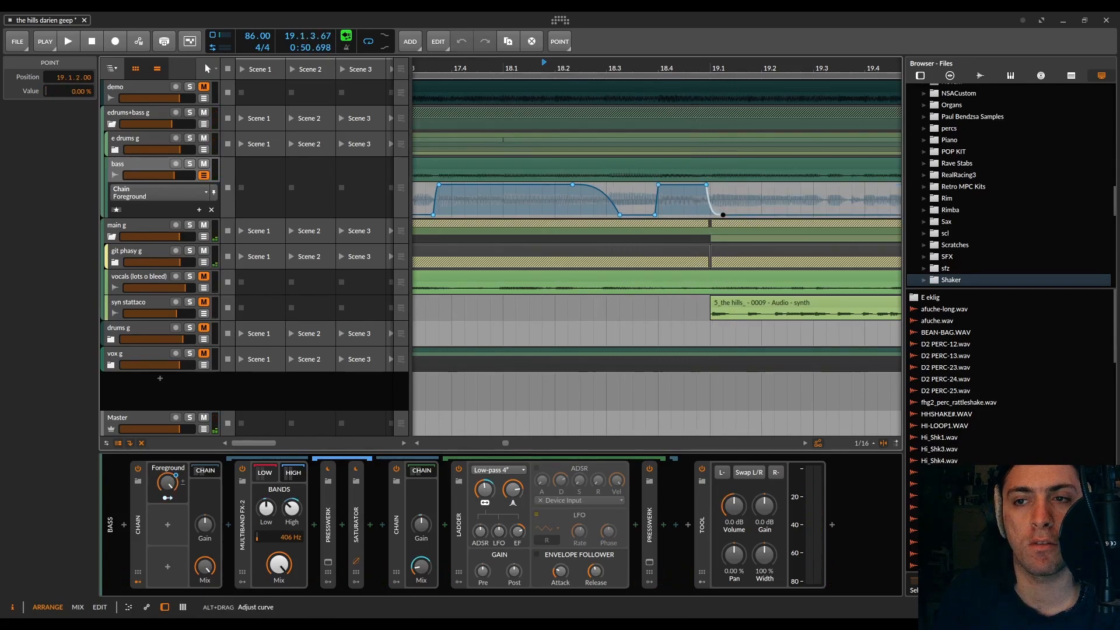
pyautogui.press('space')
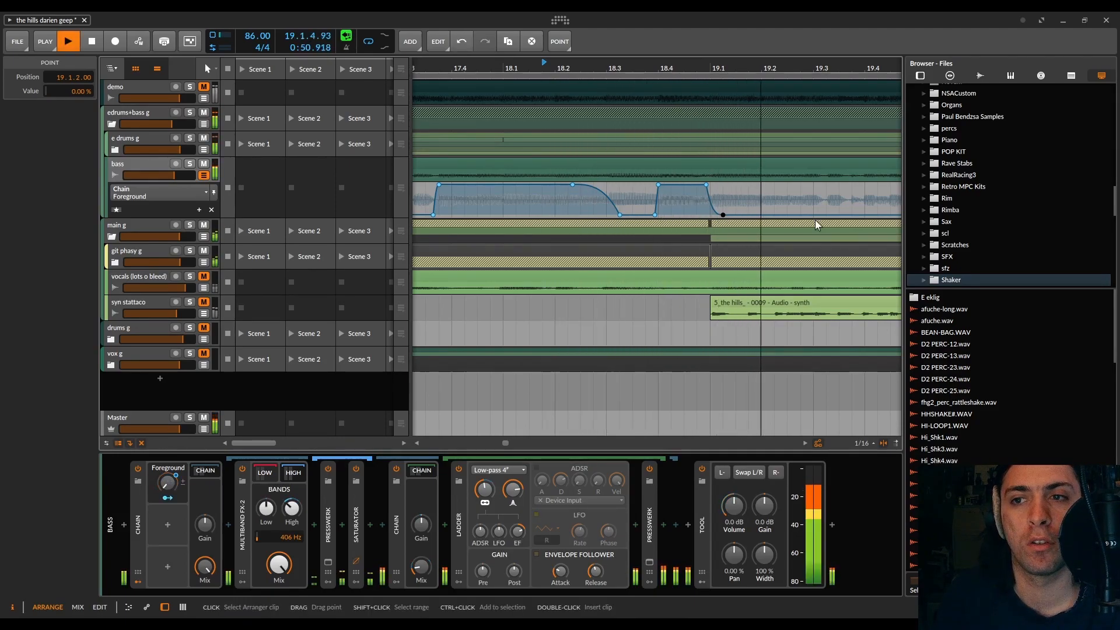
pyautogui.press('space')
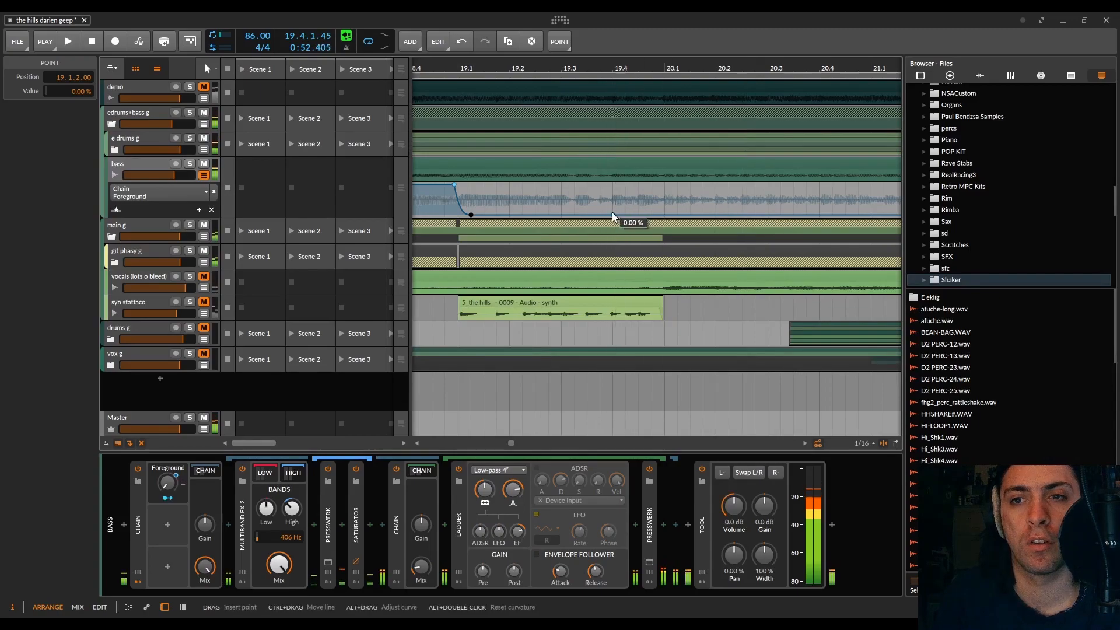
# Step: Add a Foreground rise from 0 % to 100 % at 19.4.1.00 and audition it from 19.3.3.00
pyautogui.click(605, 214)
pyautogui.moveTo(609, 217); pyautogui.dragTo(613, 185)
pyautogui.press('space')
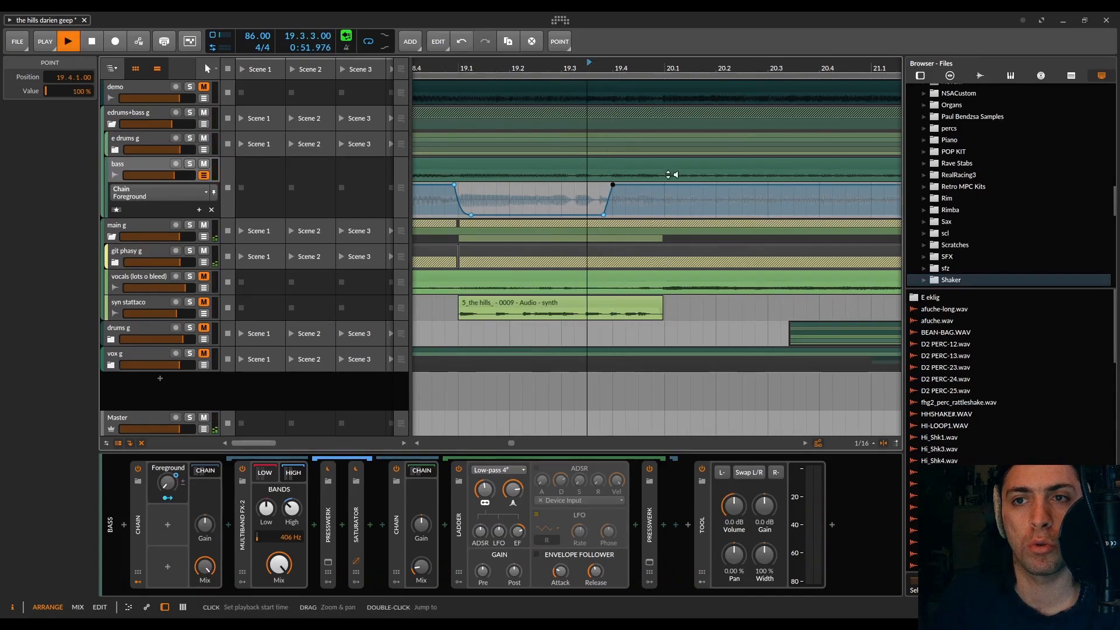
pyautogui.press('space')
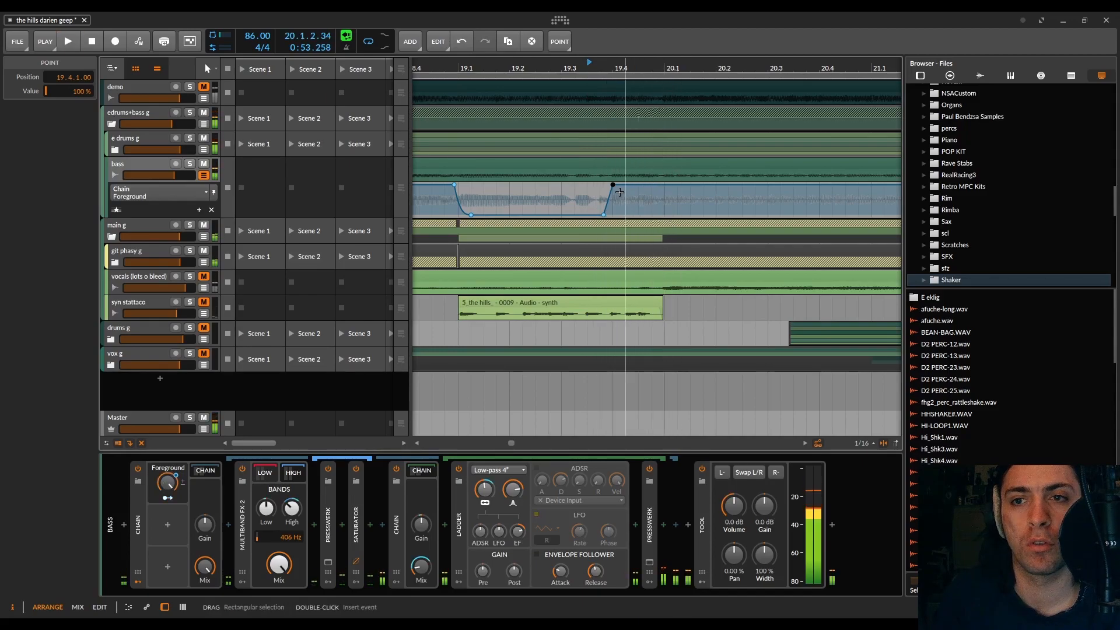
pyautogui.press('space')
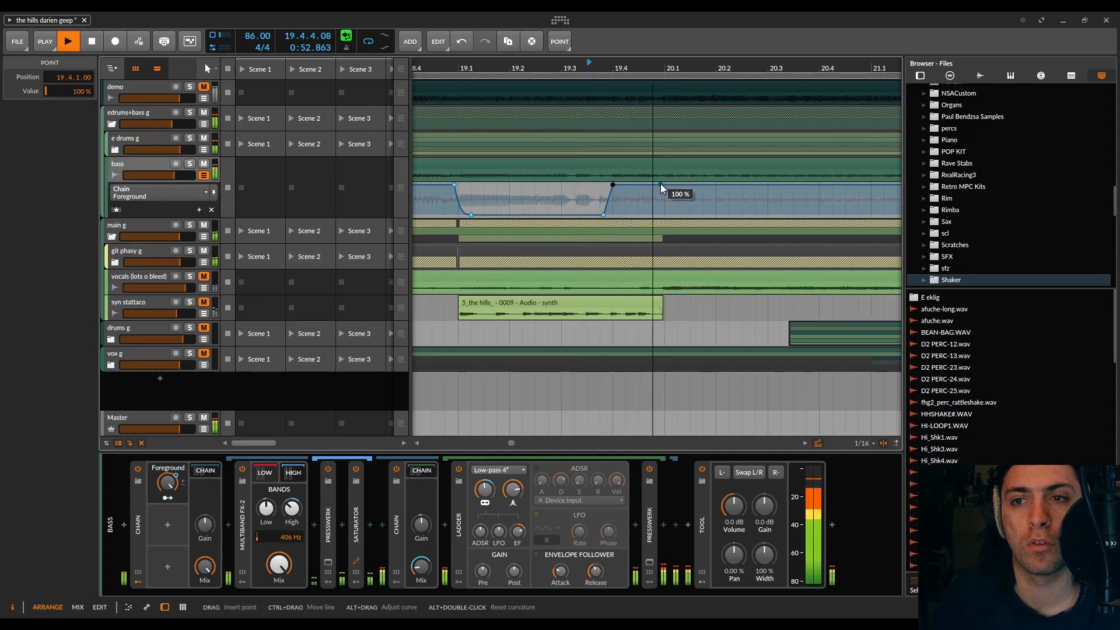
pyautogui.press('space')
# Step: Drop the Foreground automation from 100 % just before 20.1 to 0 % at 20.1.1.28 and play on through bar 20
pyautogui.click(661, 185)
pyautogui.moveTo(668, 186); pyautogui.dragTo(668, 214)
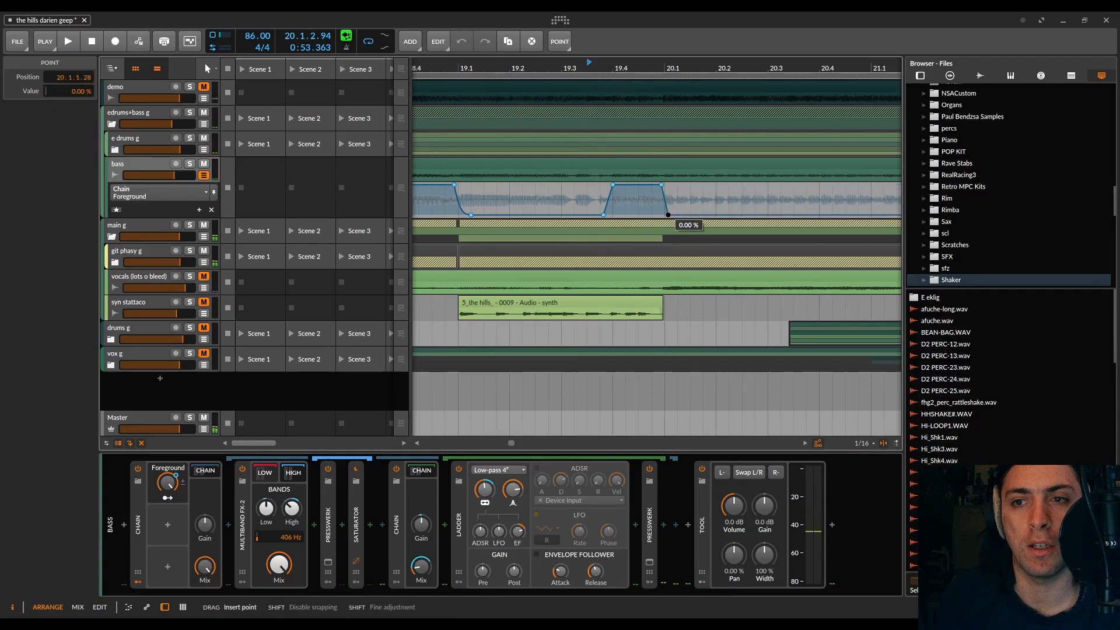
pyautogui.press('space')
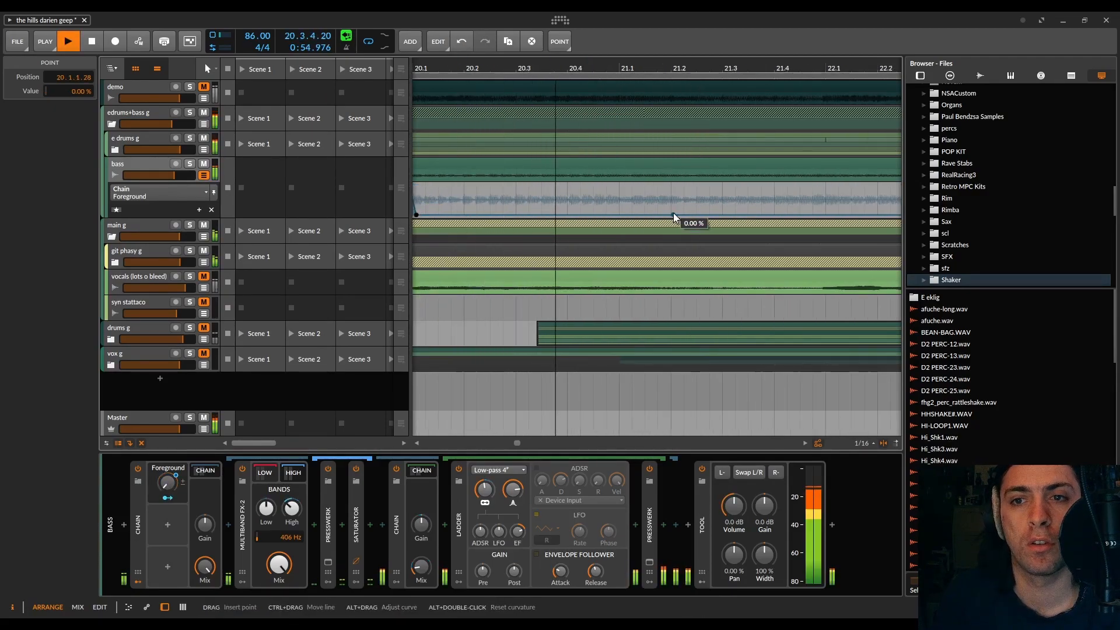
# Step: Add a Foreground rise from 0 % just before bar 21 to 100 % at 21.1.1.00
pyautogui.scroll(-5, 613, 213)
pyautogui.click(607, 215)
pyautogui.moveTo(617, 215); pyautogui.dragTo(618, 185)
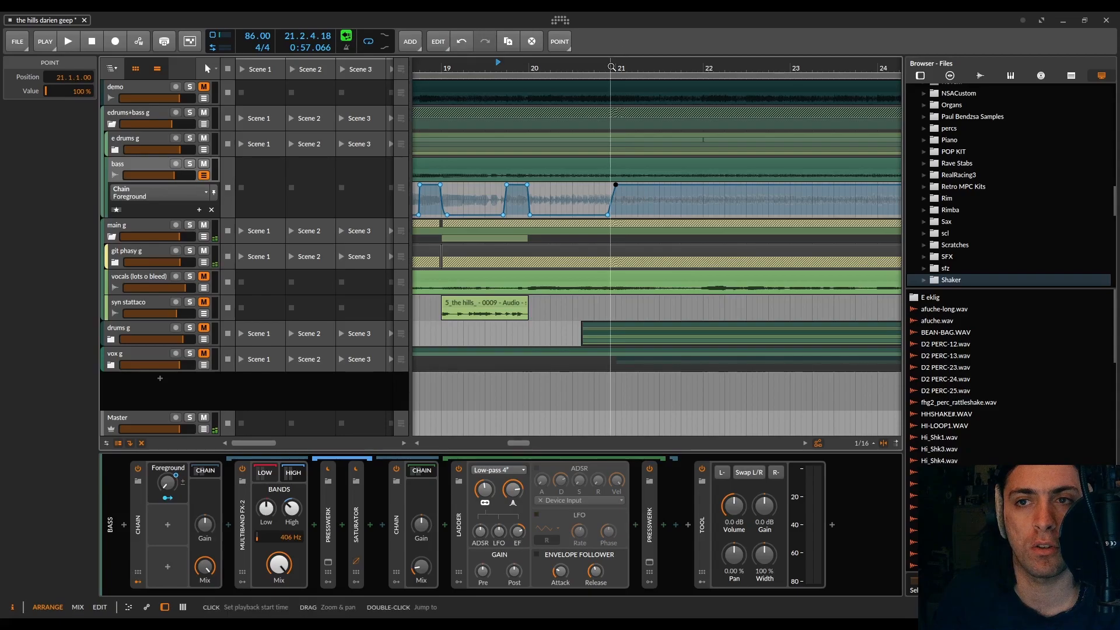
# Step: Move the last Foreground rise so it reaches 100 % at 20.2.1.00 and audition it from bar 20 through bar 21
pyautogui.doubleClick(614, 65)
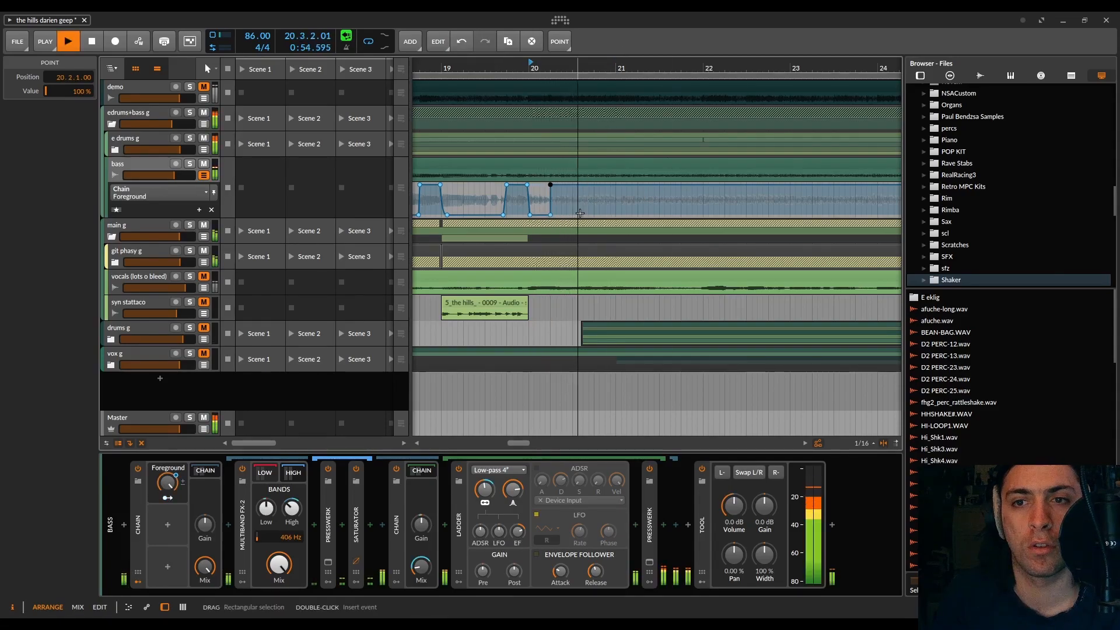
pyautogui.scroll(3, 592, 207)
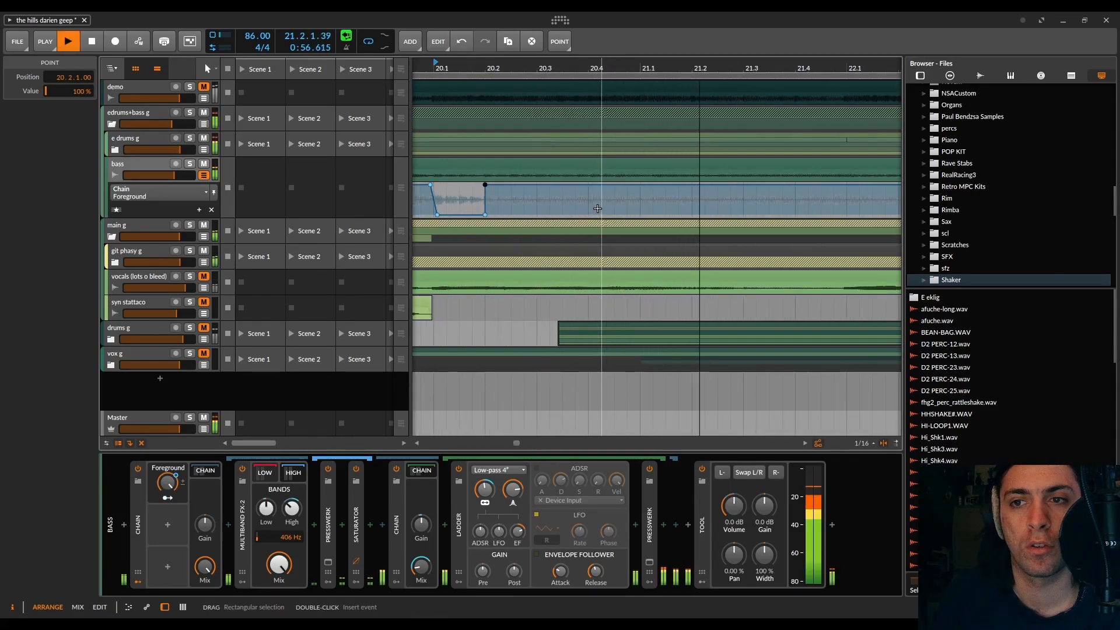
pyautogui.scroll(-2, 597, 209)
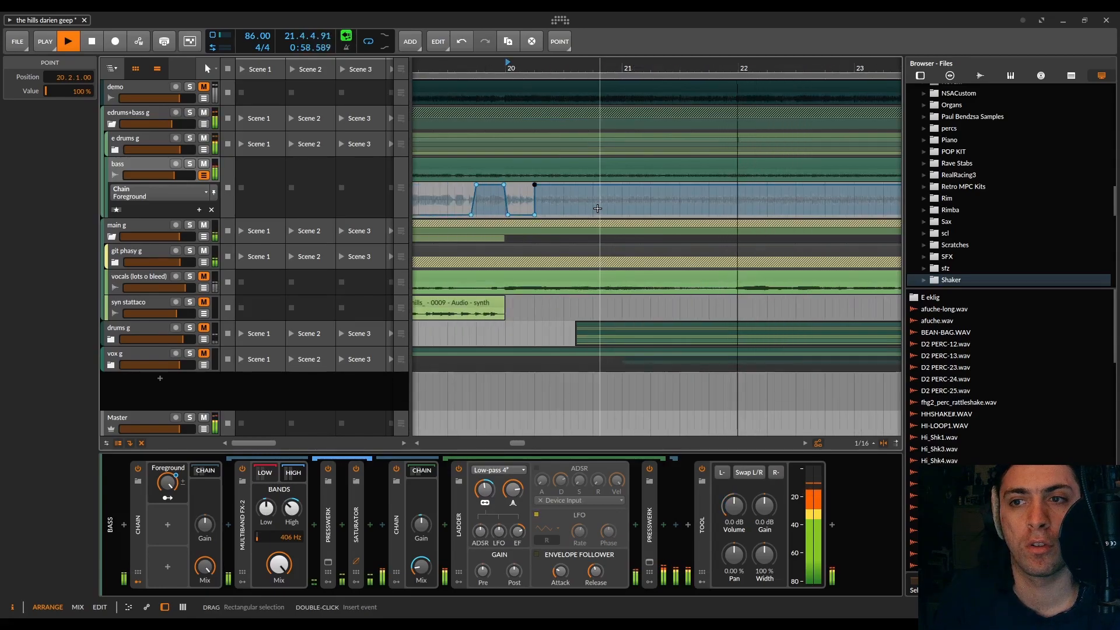
pyautogui.press('space')
pyautogui.press('space')
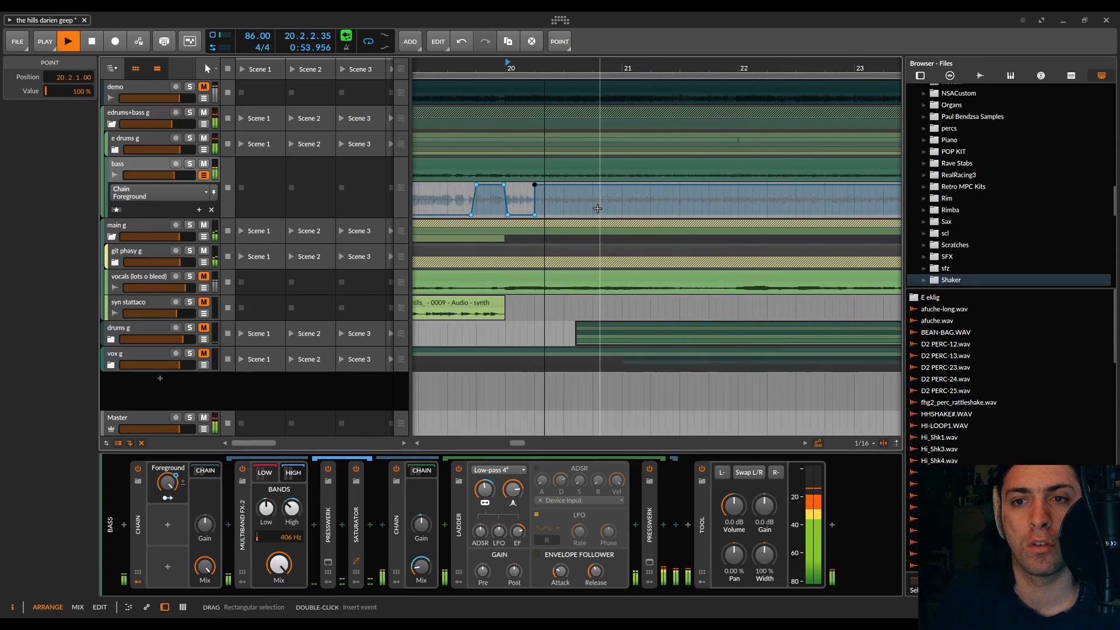
# Step: Turn the 20.2 rise into a short 100 % Foreground burst just before 20.3 that falls to 0 % at 20.2.4.92
pyautogui.press('space')
pyautogui.scroll(3, 542, 187)
pyautogui.moveTo(524, 185); pyautogui.dragTo(575, 185)
pyautogui.moveTo(525, 219); pyautogui.dragTo(586, 214)
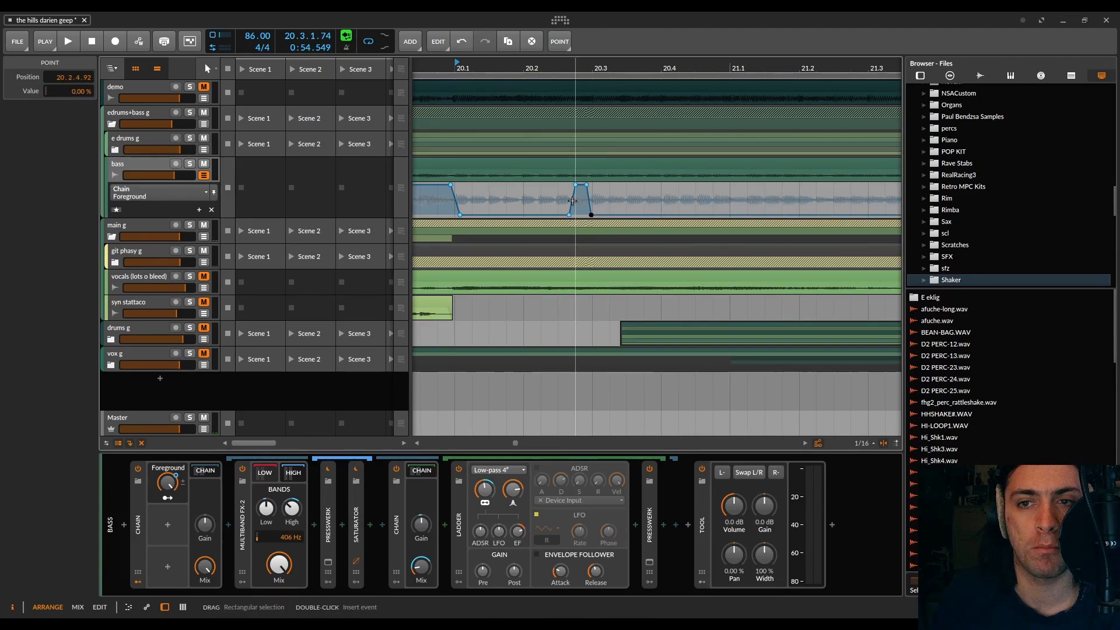
pyautogui.scroll(4, 574, 196)
pyautogui.scroll(-6, 563, 189)
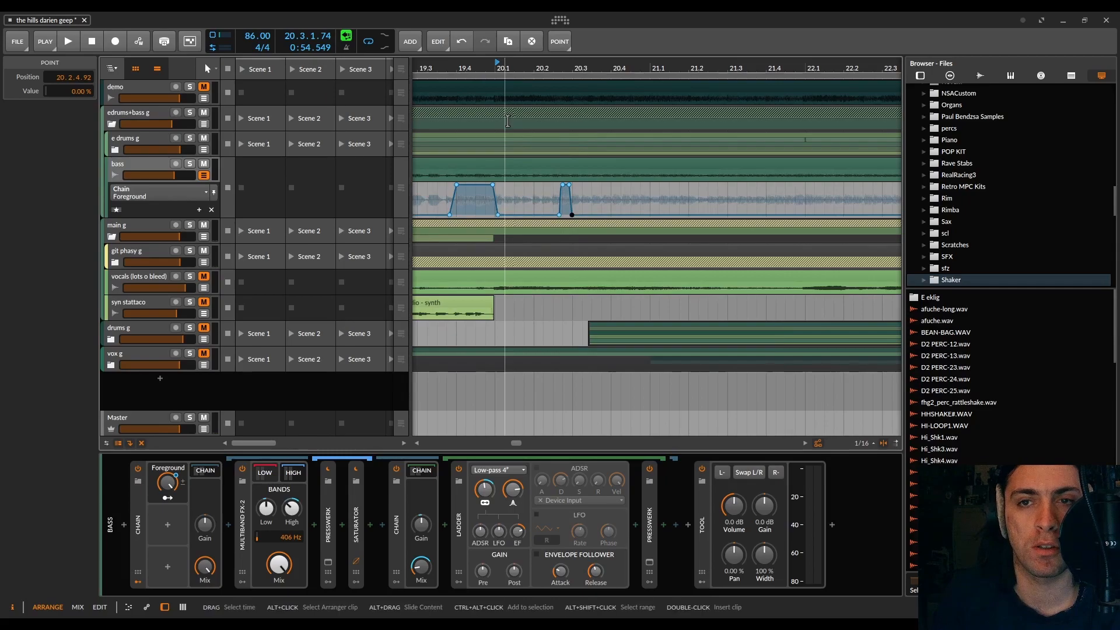
# Step: Audition the short Foreground burst before 20.3 from the start of bar 20
pyautogui.click(498, 71)
pyautogui.press('space')
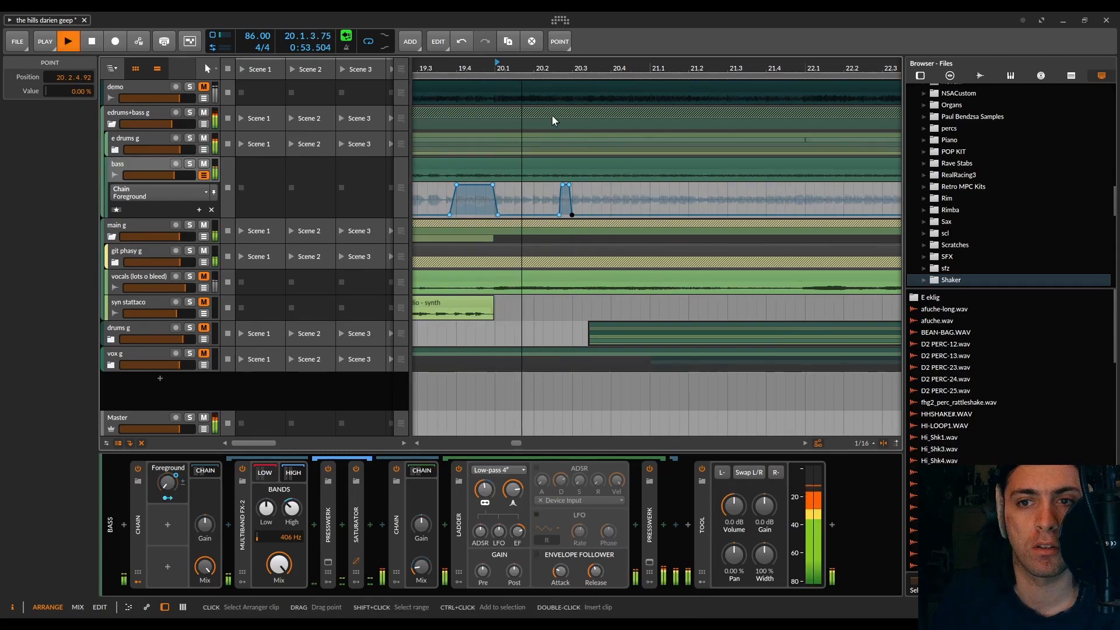
pyautogui.press('space')
pyautogui.press('space')
pyautogui.scroll(2, 644, 210)
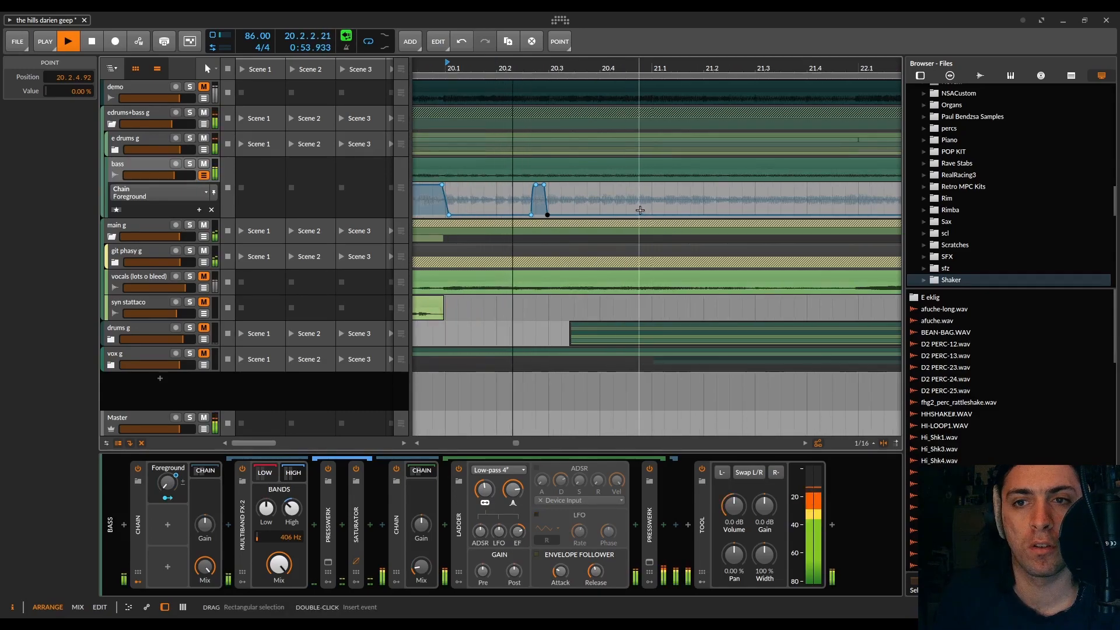
# Step: Duplicate the automation range containing the short Foreground burst before 20.3 to 20.4.1.00–21.2.1.00 and audition the copy
pyautogui.moveTo(498, 197); pyautogui.dragTo(597, 166)
pyautogui.hotkey('ctrl', 'd')
pyautogui.press('space')
pyautogui.press('space')
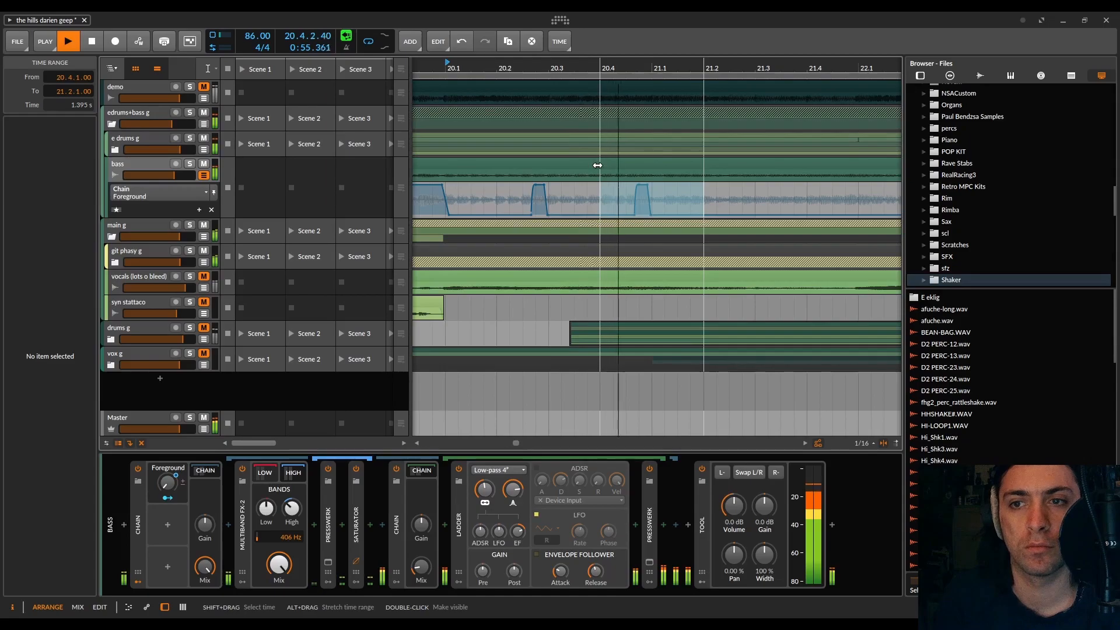
pyautogui.press('space')
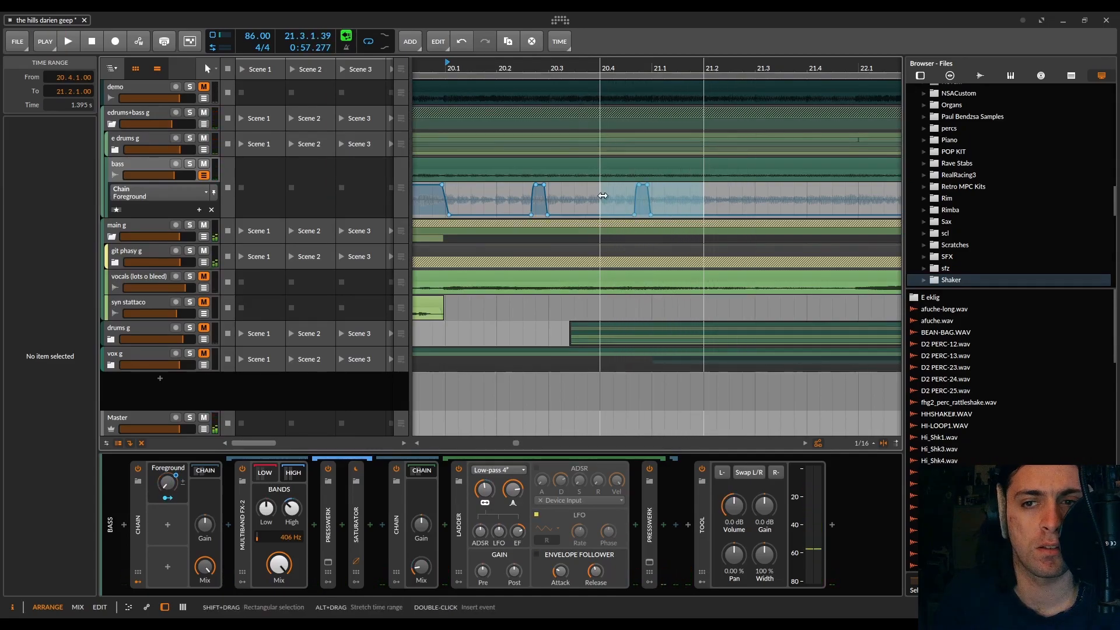
# Step: Delete the original Foreground burst before 20.3, keeping the copy before 21.1
pyautogui.click(587, 192)
pyautogui.moveTo(574, 184); pyautogui.dragTo(520, 217)
pyautogui.press('Delete')
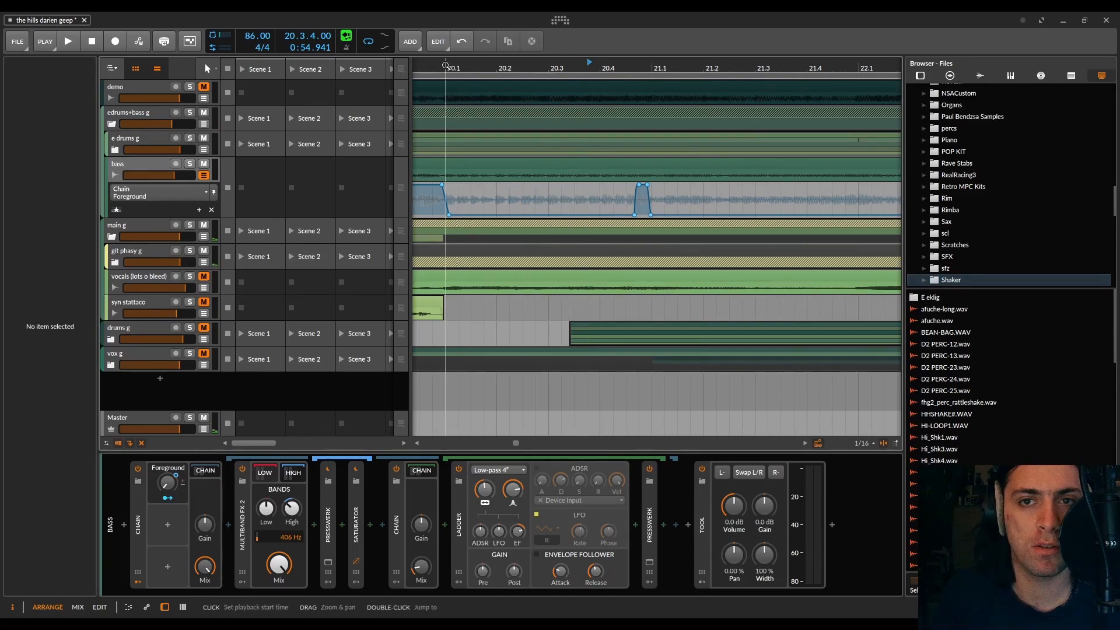
# Step: Widen the Foreground burst before 21.1 with curved slopes, starting its rise at 20.4.3.00, and audition it from bar 20
pyautogui.press('space')
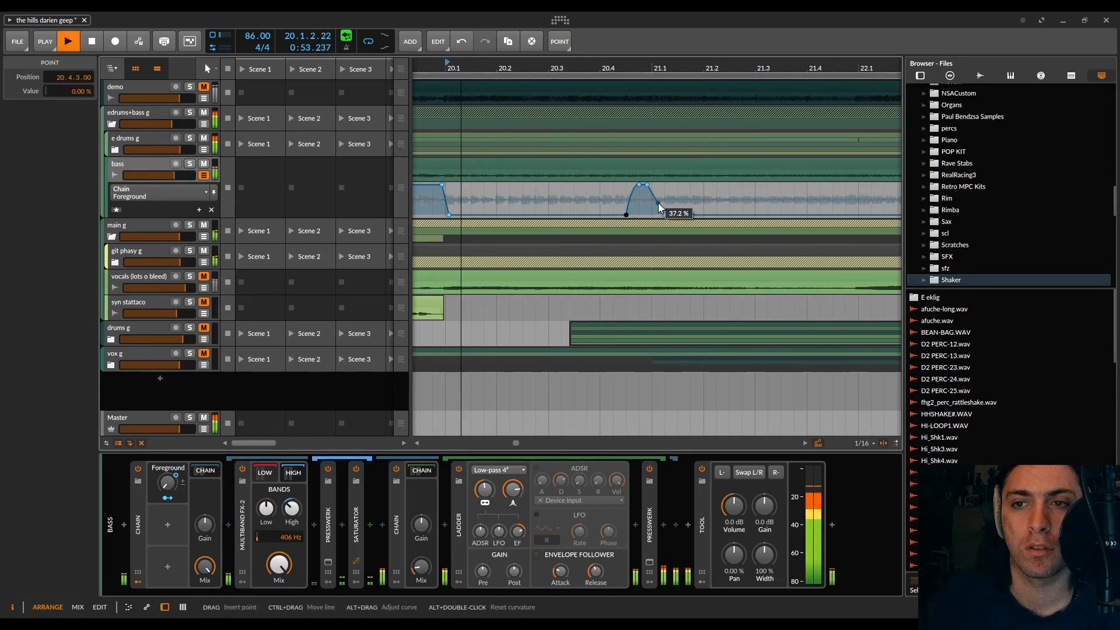
pyautogui.moveTo(660, 204); pyautogui.dragTo(656, 201)
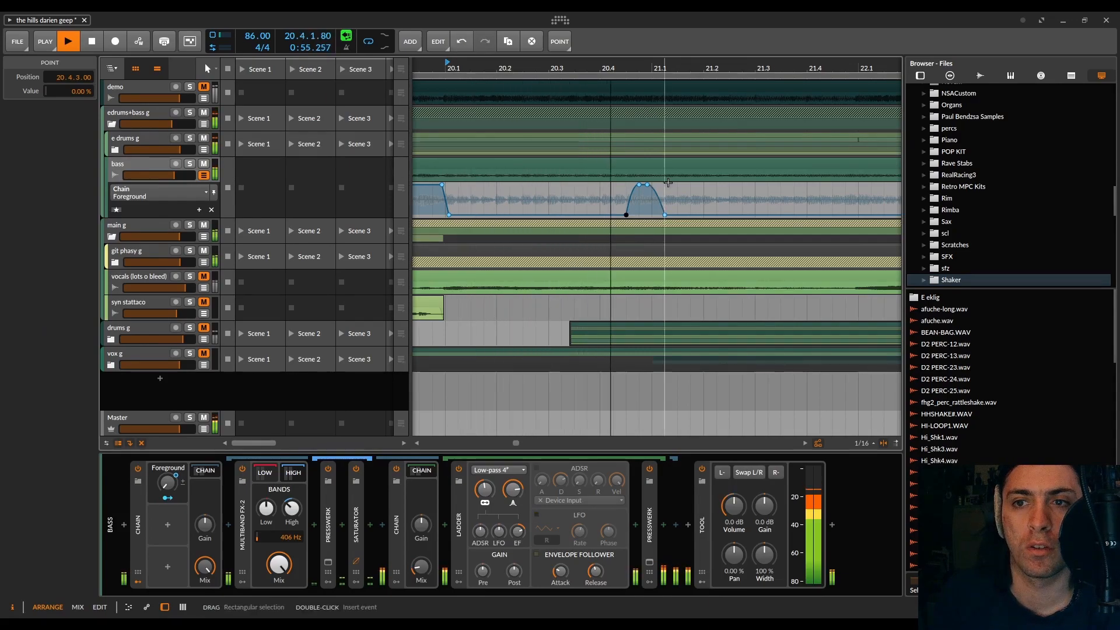
pyautogui.scroll(-3, 701, 200)
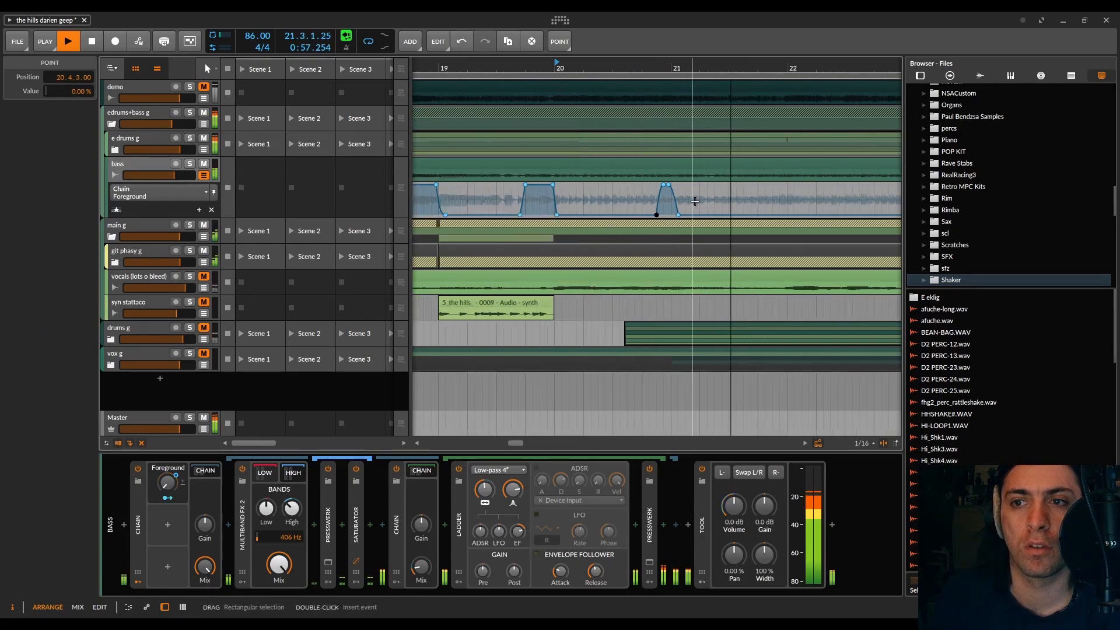
# Step: Add a curved Foreground rise from 0 % at 21.4.2.00 to 100 % just before bar 22 and audition it from 21.3
pyautogui.hscroll(3, 692, 200)
pyautogui.moveTo(646, 214); pyautogui.dragTo(638, 214)
pyautogui.press('space')
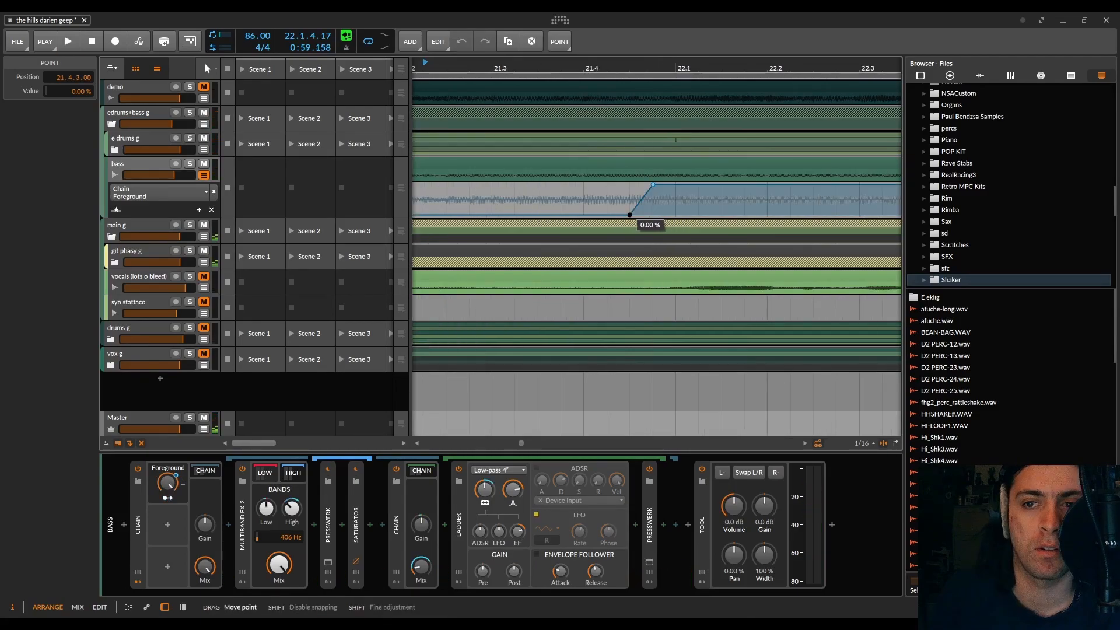
pyautogui.moveTo(628, 200); pyautogui.dragTo(629, 189)
pyautogui.scroll(-3, 607, 192)
pyautogui.click(571, 63)
pyautogui.press('space')
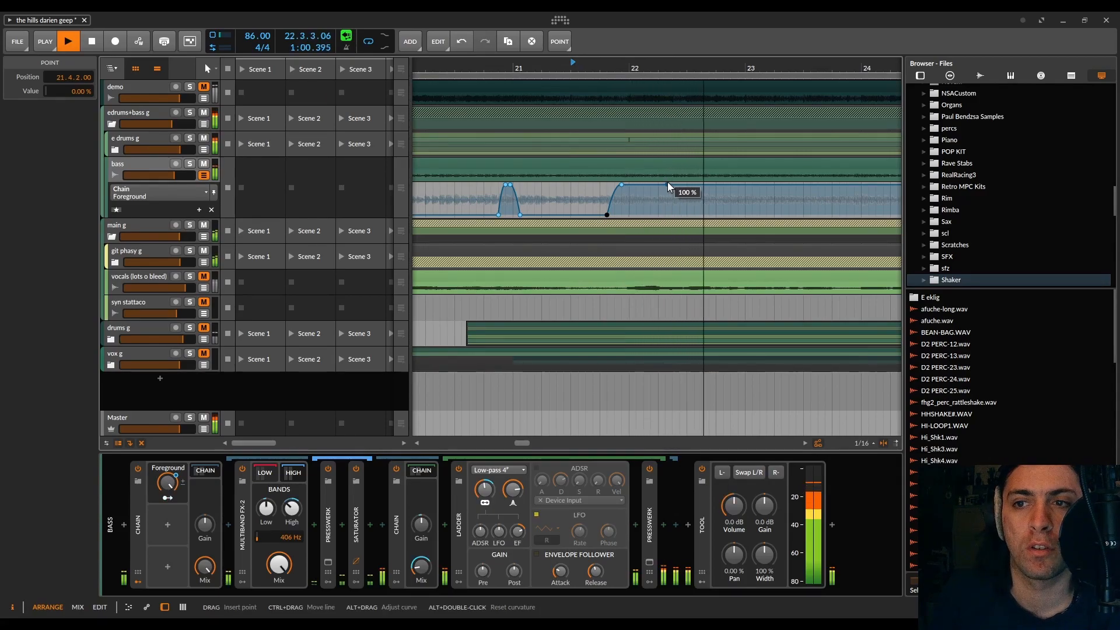
pyautogui.press('space')
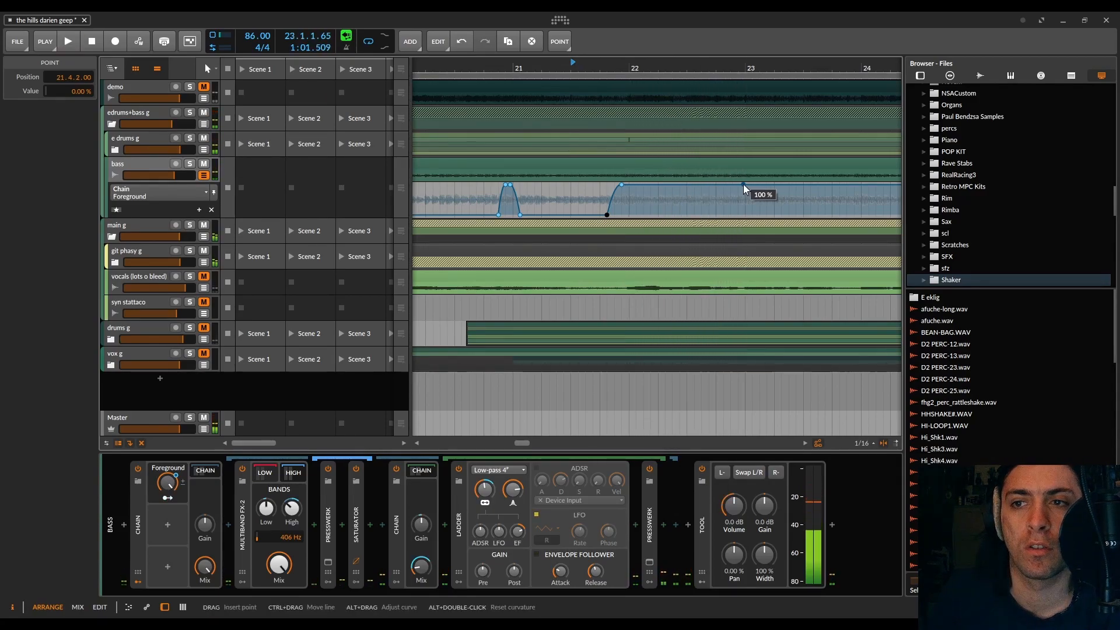
# Step: Add a curved Foreground fall from 100 % at the start of bar 23 to 0 % at 23.1.2.00
pyautogui.click(743, 184)
pyautogui.moveTo(750, 185)
pyautogui.mouseDown()
pyautogui.moveTo(752, 215)
pyautogui.moveTo(747, 191)
pyautogui.mouseUp()
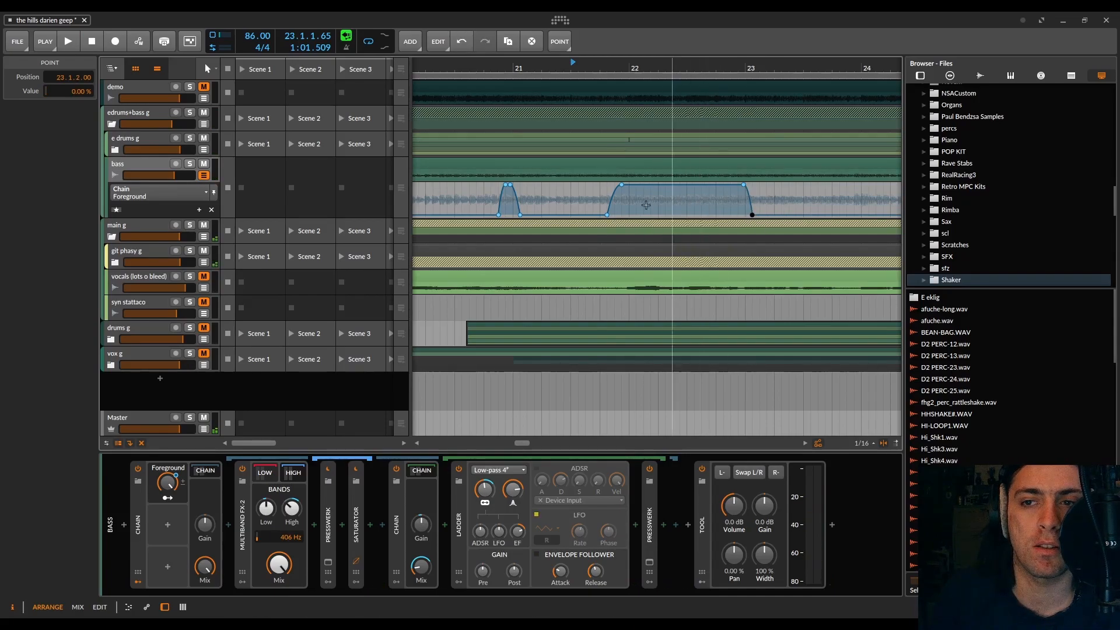
pyautogui.scroll(-5, 645, 193)
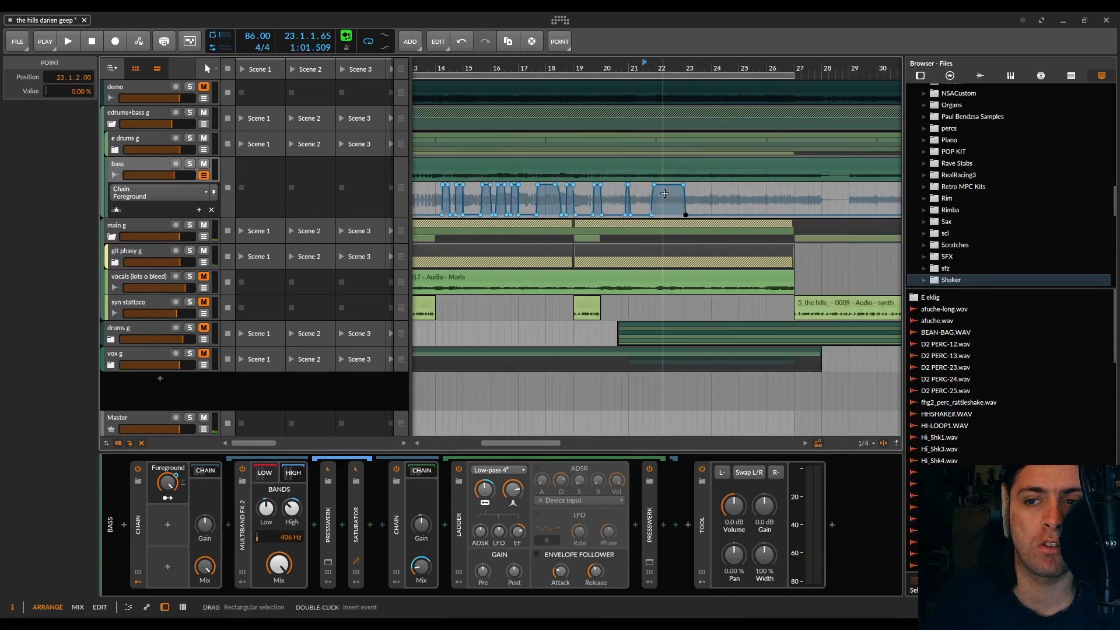
pyautogui.moveTo(663, 211); pyautogui.dragTo(601, 189)
pyautogui.moveTo(696, 199); pyautogui.dragTo(643, 185)
pyautogui.click(644, 188)
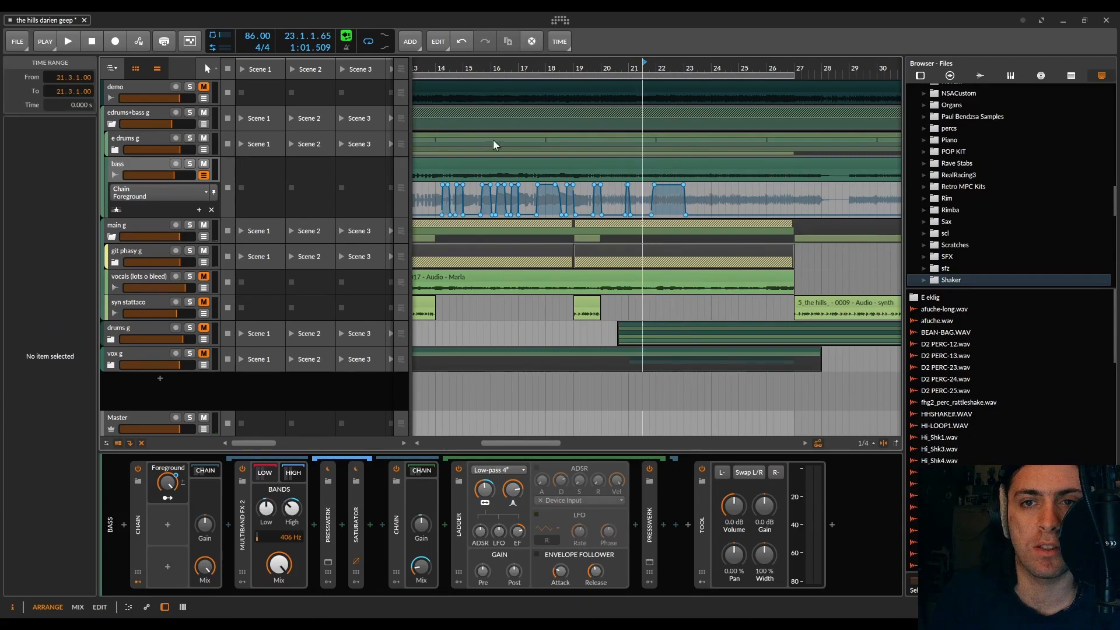
# Step: Audition the bass with its Foreground automation from bar 11 through bar 22, checking each burst against the playback
pyautogui.hscroll(-3, 495, 145)
pyautogui.click(521, 75)
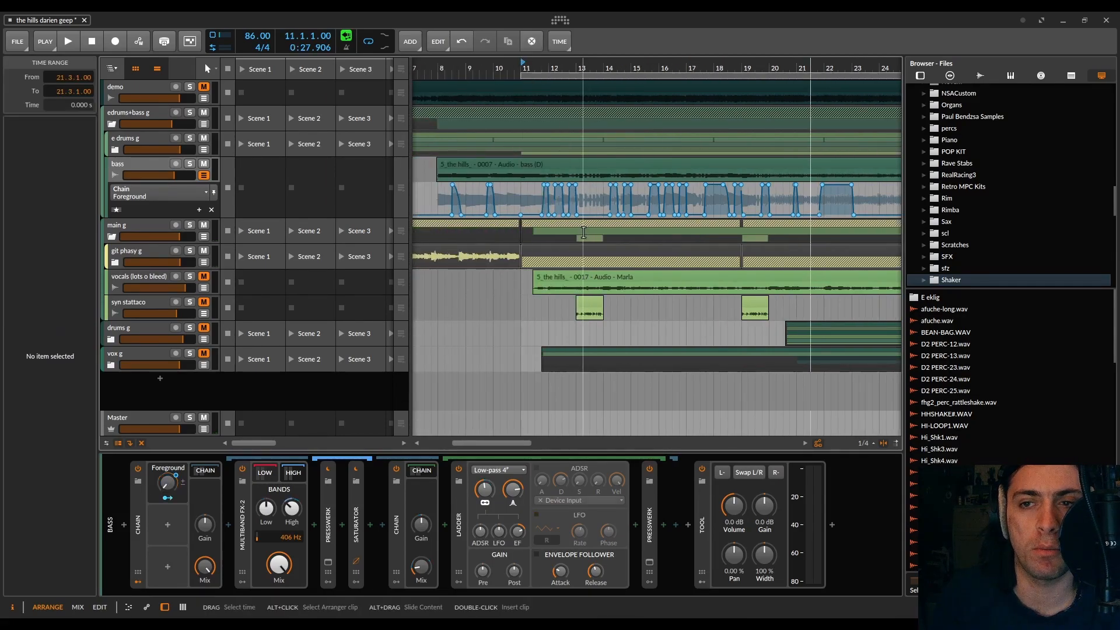
pyautogui.press('space')
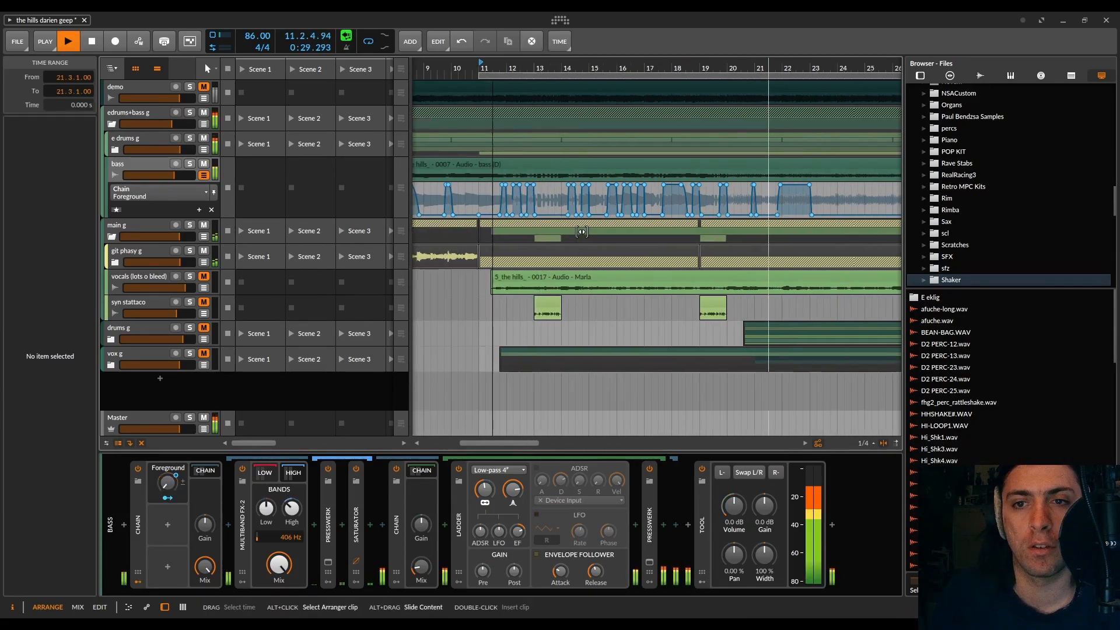
pyautogui.scroll(-3, 582, 233)
pyautogui.scroll(3, 581, 232)
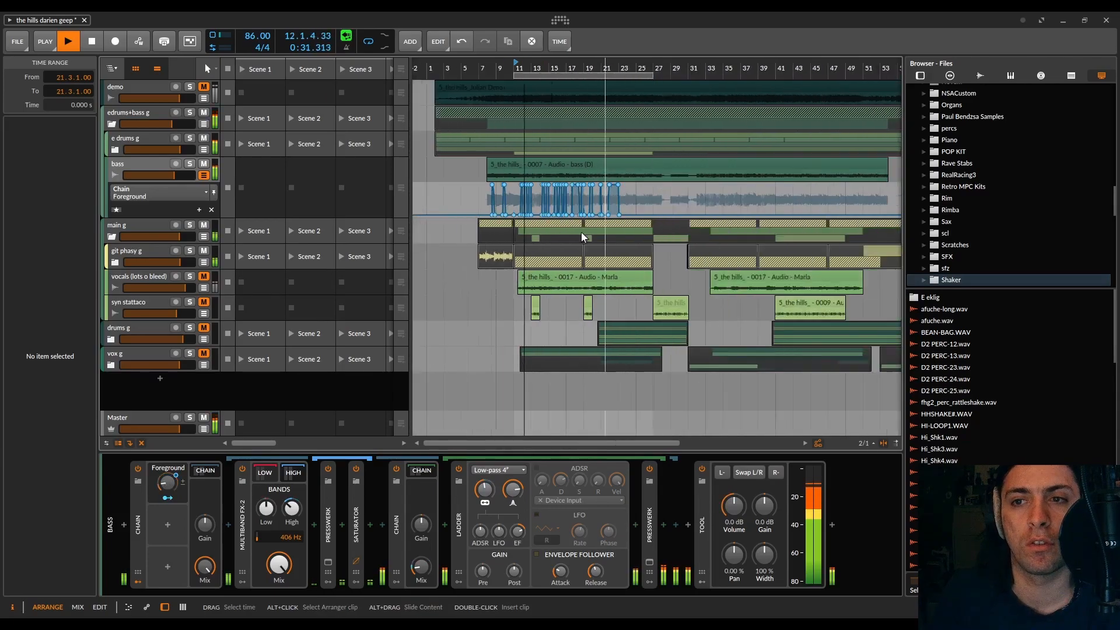
pyautogui.scroll(-4, 578, 232)
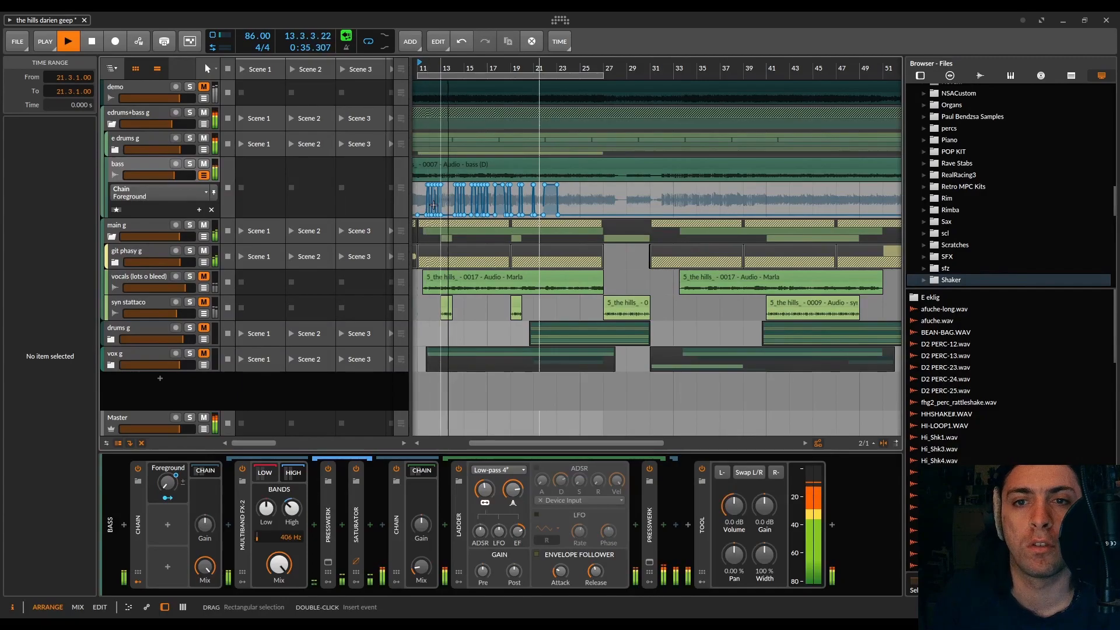
pyautogui.scroll(8, 444, 207)
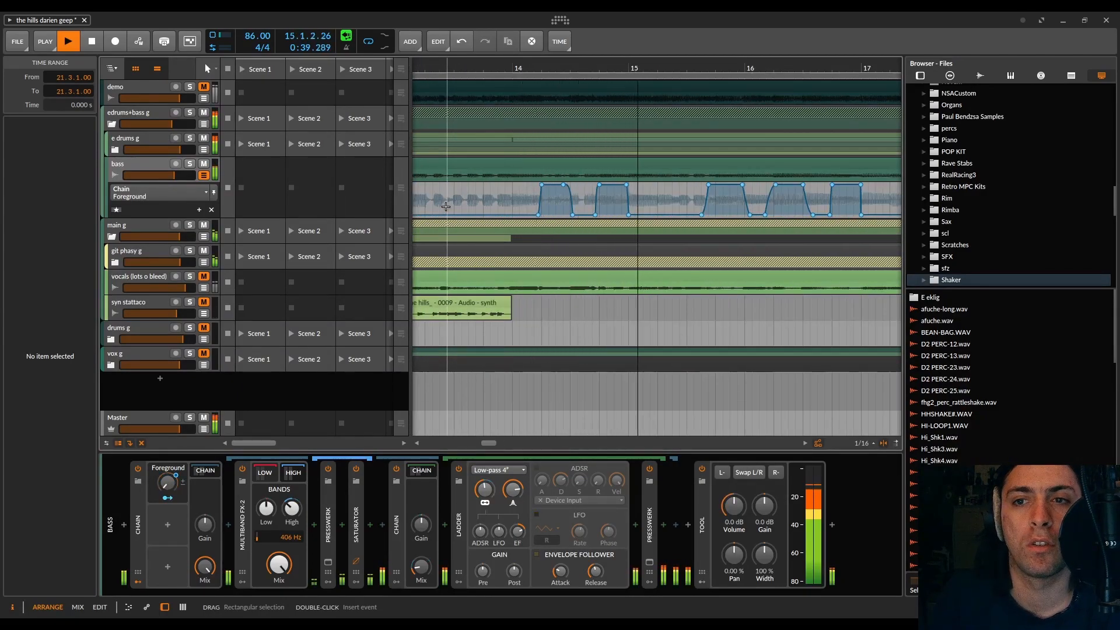
pyautogui.scroll(-3, 659, 203)
pyautogui.scroll(3, 658, 203)
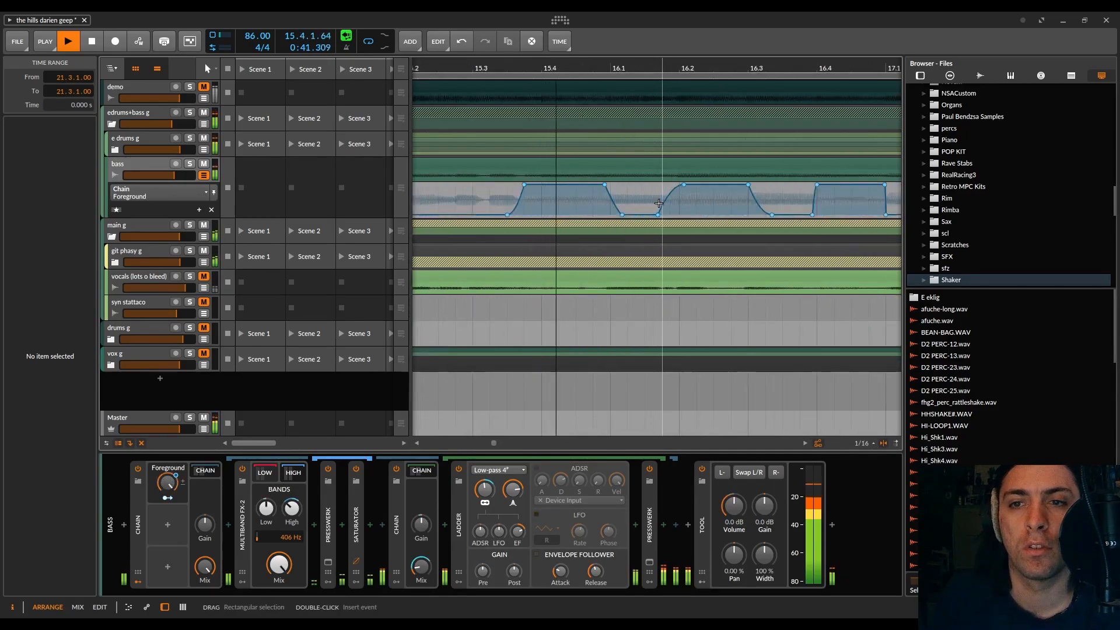
pyautogui.scroll(-3, 662, 201)
pyautogui.scroll(6, 667, 200)
pyautogui.scroll(-6, 667, 200)
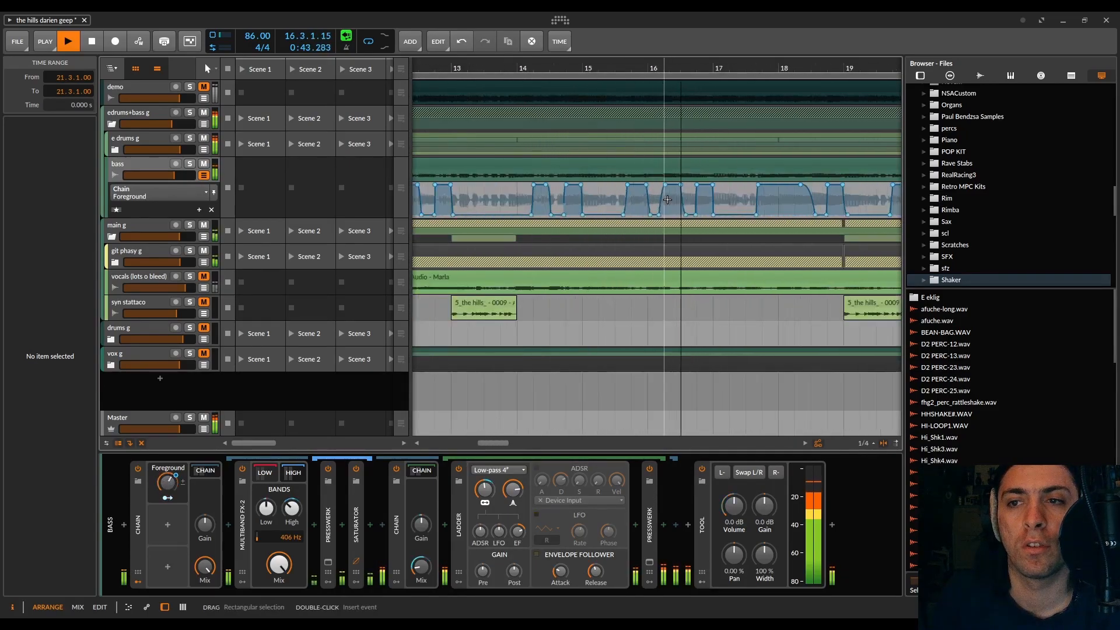
pyautogui.scroll(2, 688, 200)
pyautogui.scroll(-2, 710, 199)
pyautogui.moveTo(710, 199); pyautogui.dragTo(500, 205)
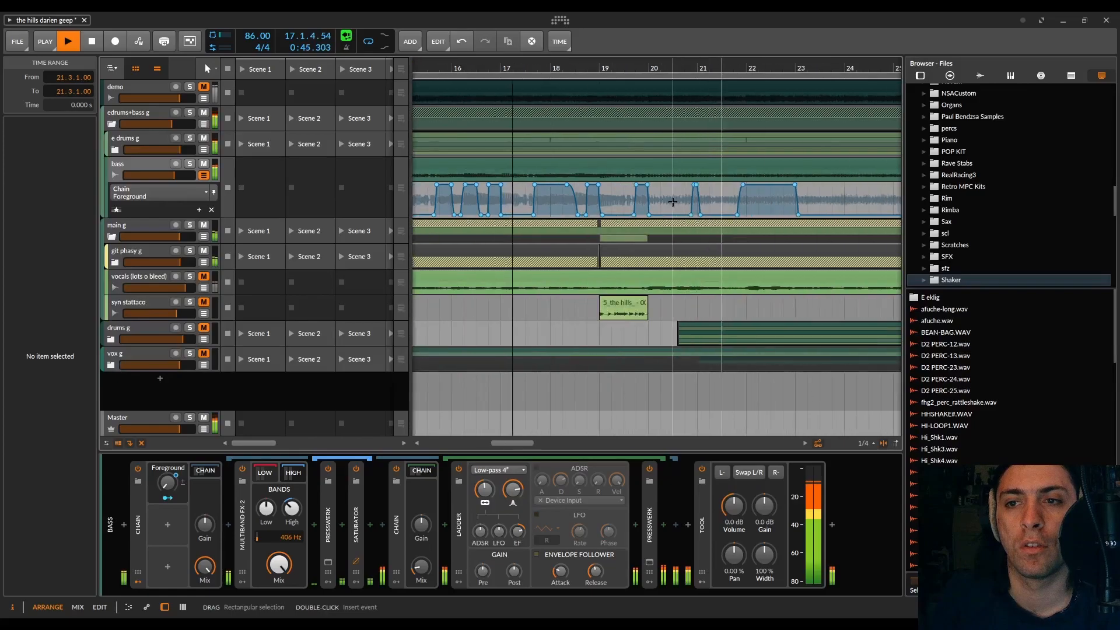
pyautogui.scroll(4, 545, 209)
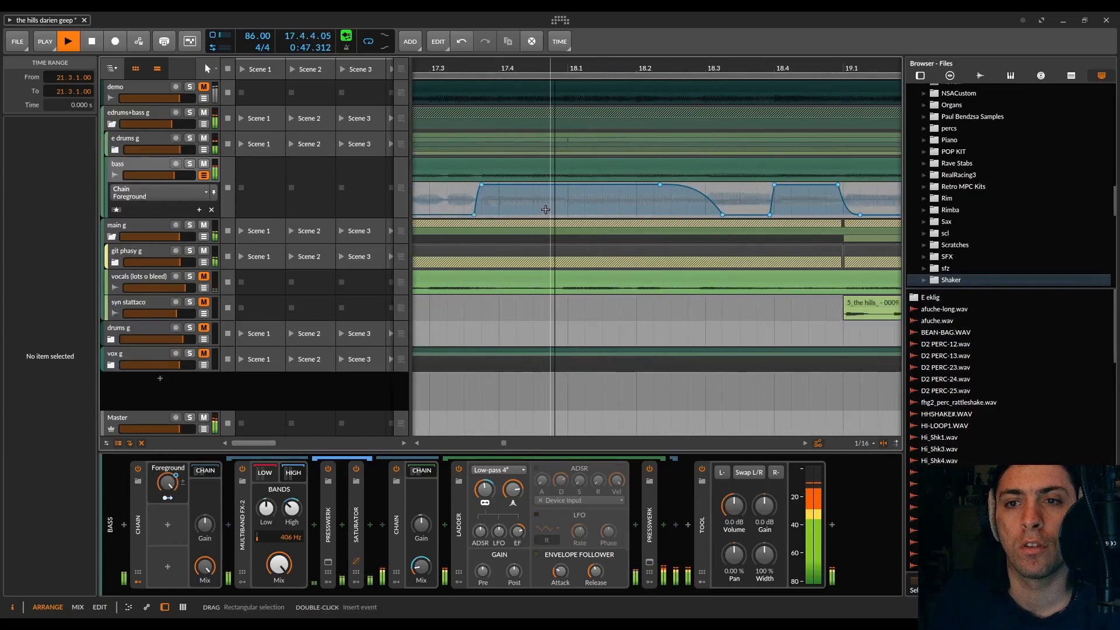
pyautogui.scroll(-1, 548, 208)
pyautogui.scroll(3, 553, 207)
pyautogui.scroll(-6, 555, 207)
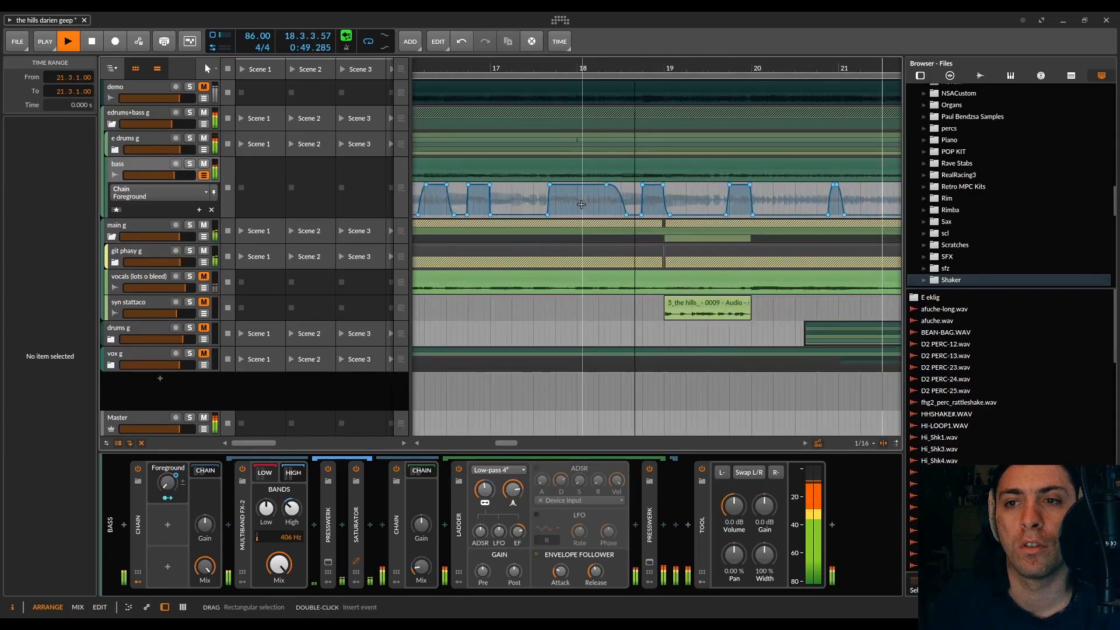
pyautogui.scroll(-3, 581, 205)
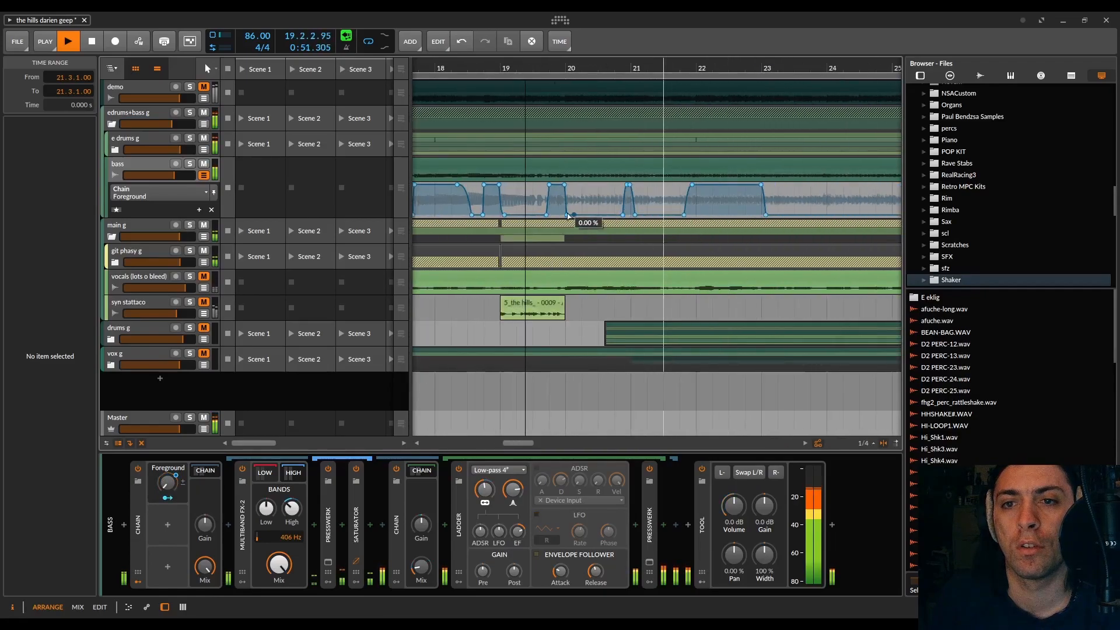
pyautogui.scroll(3, 572, 211)
pyautogui.scroll(-4, 573, 202)
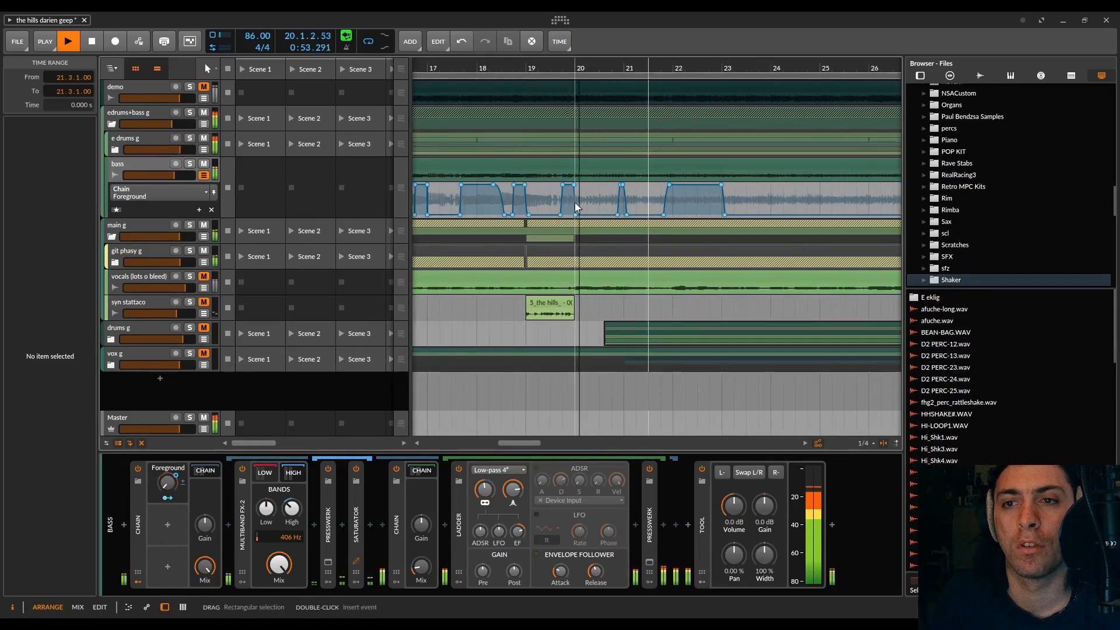
pyautogui.hscroll(2, 581, 203)
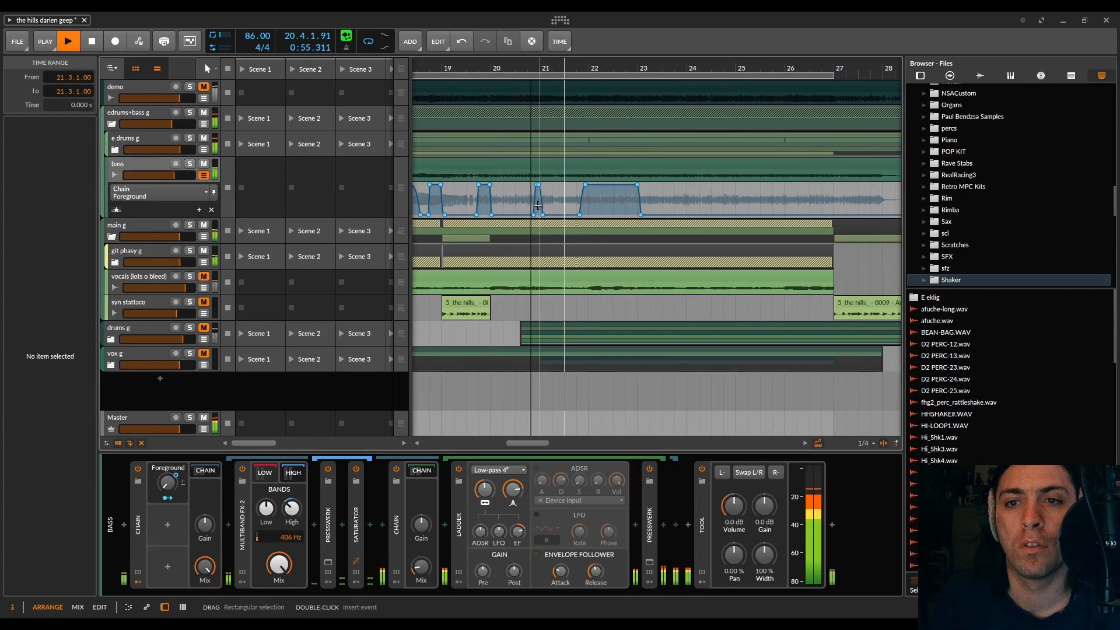
pyautogui.scroll(-2, 538, 205)
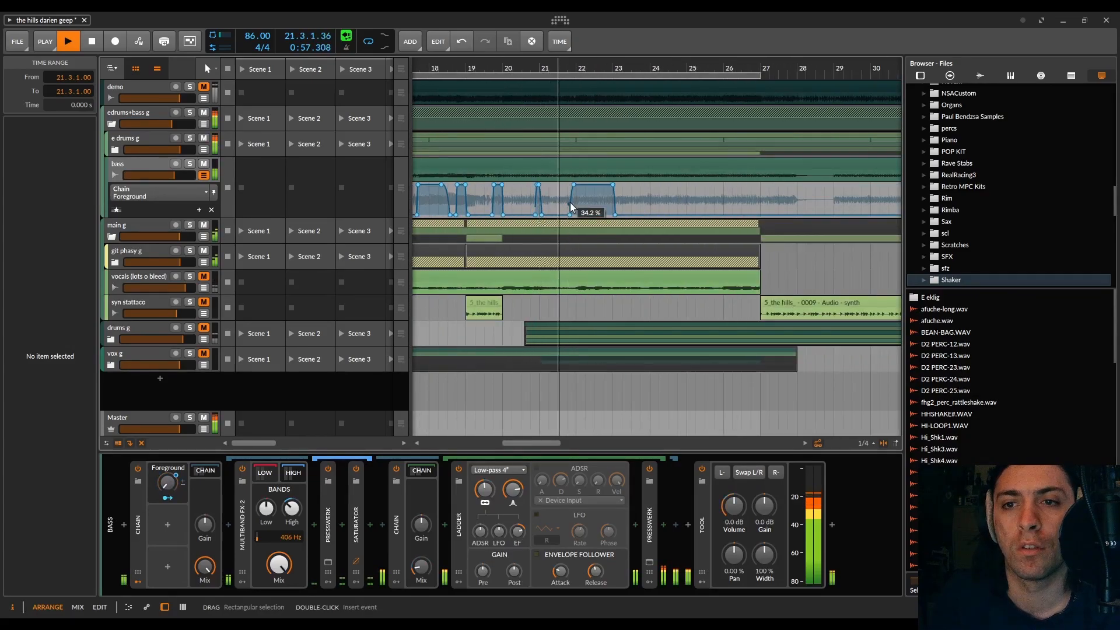
pyautogui.scroll(5, 581, 205)
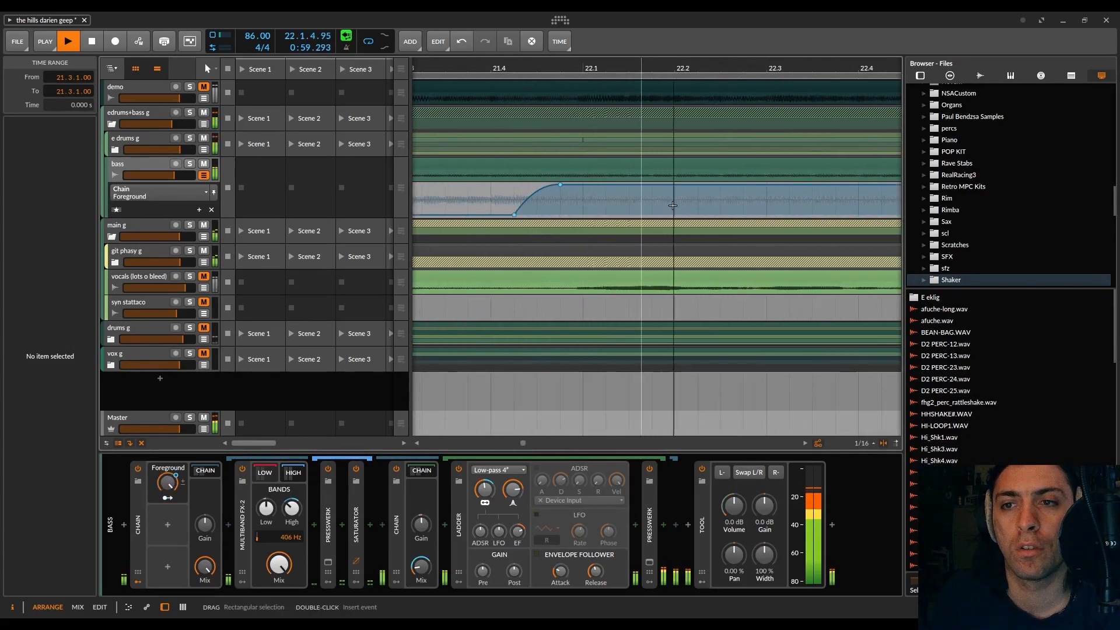
pyautogui.scroll(-4, 657, 205)
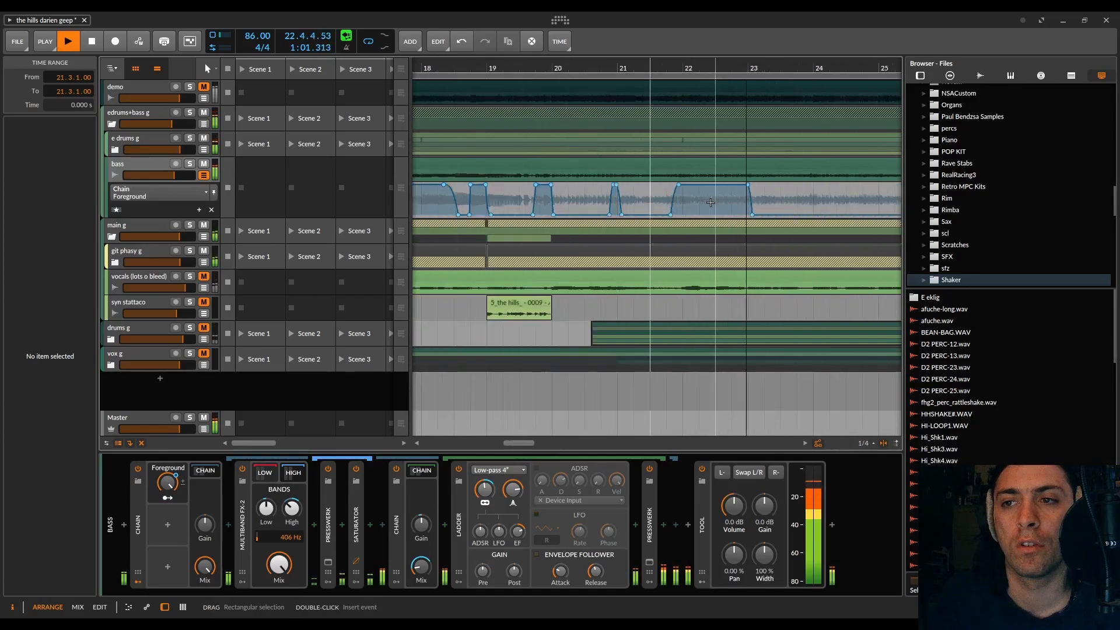
pyautogui.scroll(1, 711, 202)
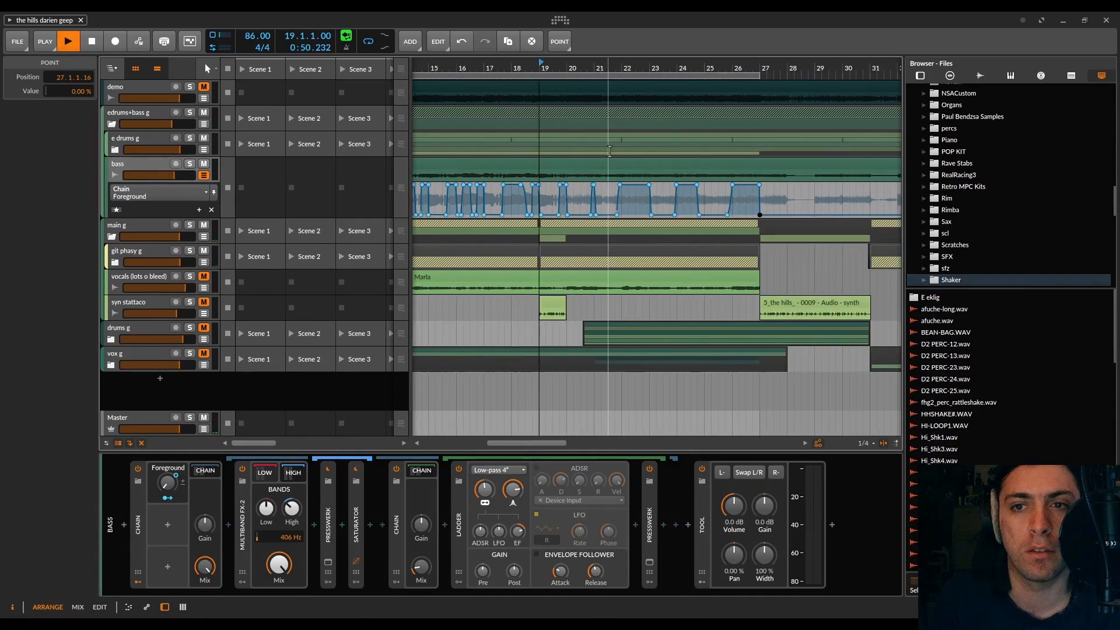
# Step: Start the rise of the burst before 21.1 at 20.4.1.00, move its first 100 % point slightly earlier, and audition from bar 19
pyautogui.scroll(5, 611, 186)
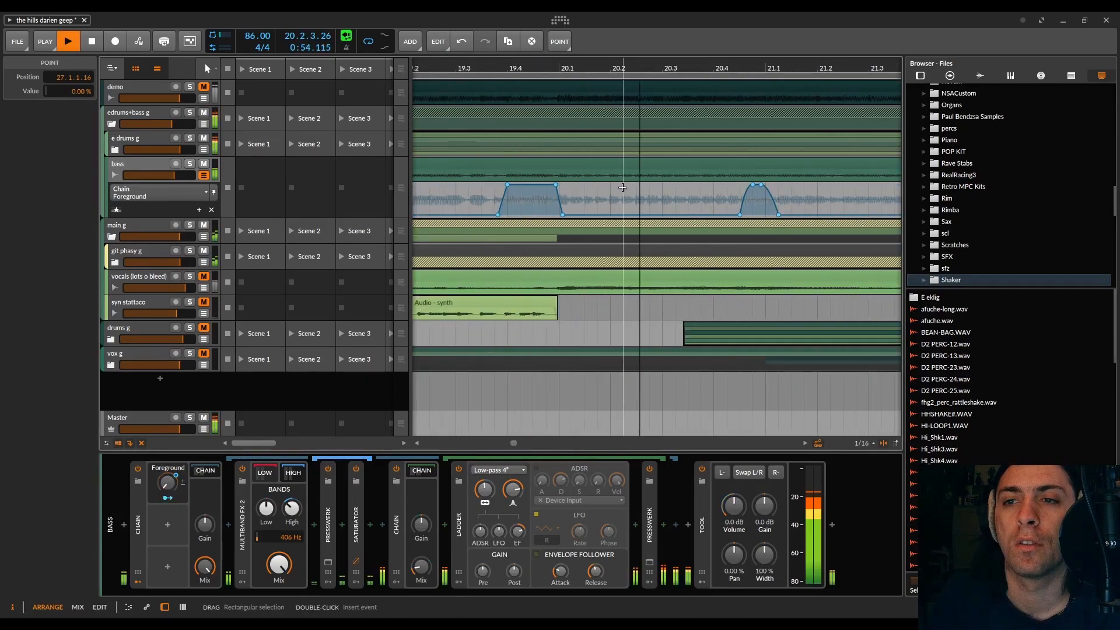
pyautogui.press('space')
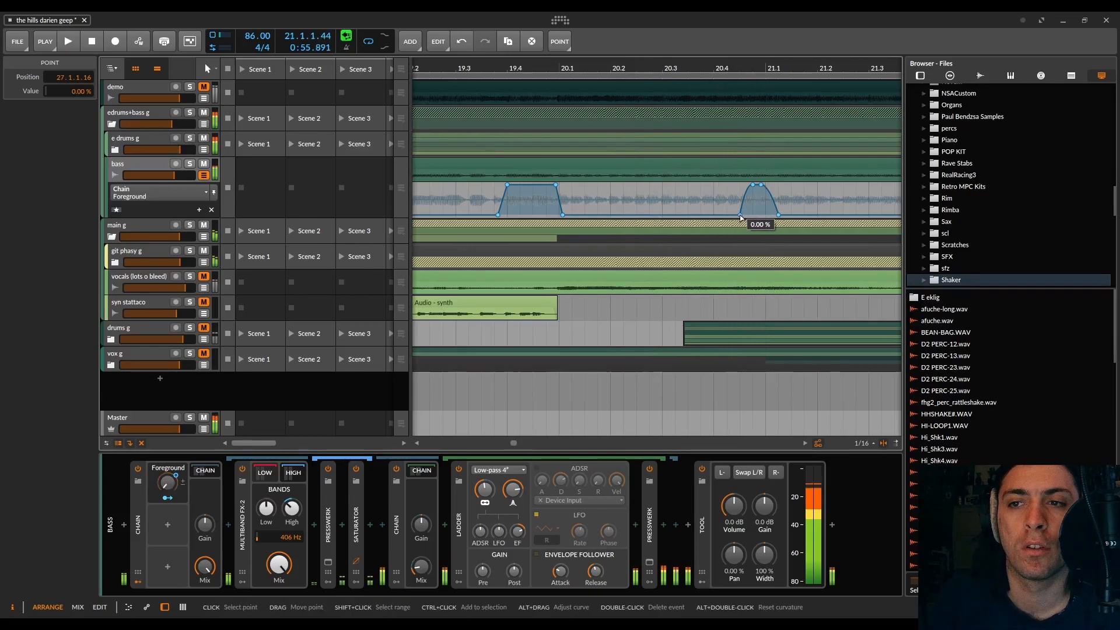
pyautogui.moveTo(741, 216); pyautogui.dragTo(713, 215)
pyautogui.press('space')
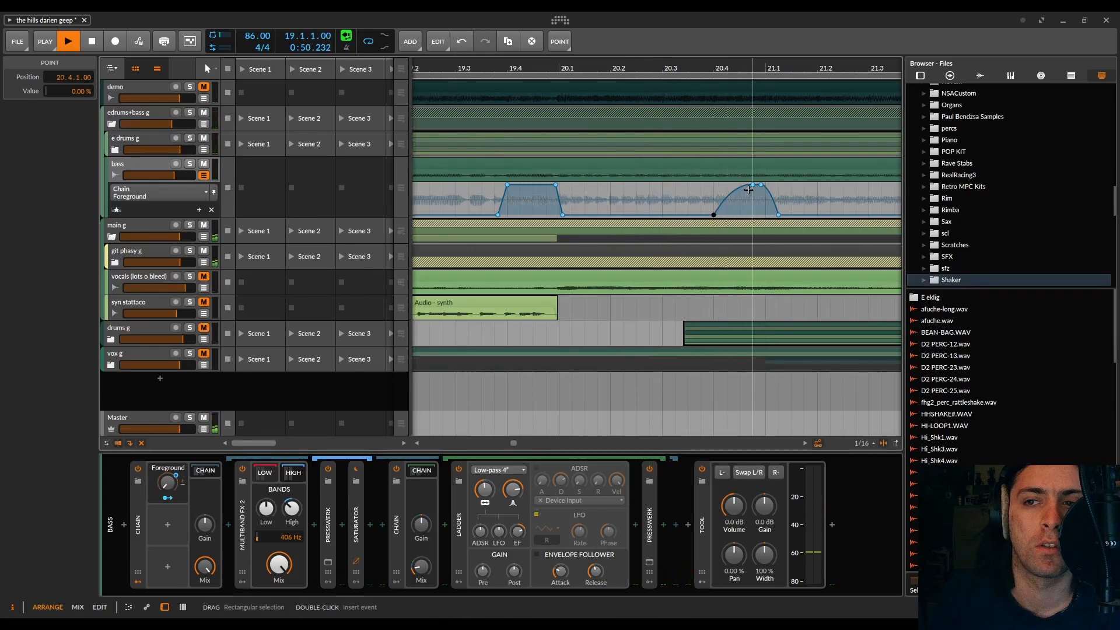
pyautogui.click(752, 187)
pyautogui.moveTo(753, 186); pyautogui.dragTo(745, 185)
pyautogui.press('space')
# Step: Extend the Foreground fall at bar 20 to reach 0 % at 20.1.2.59 with a curved slope and audition it
pyautogui.moveTo(562, 215); pyautogui.dragTo(579, 215)
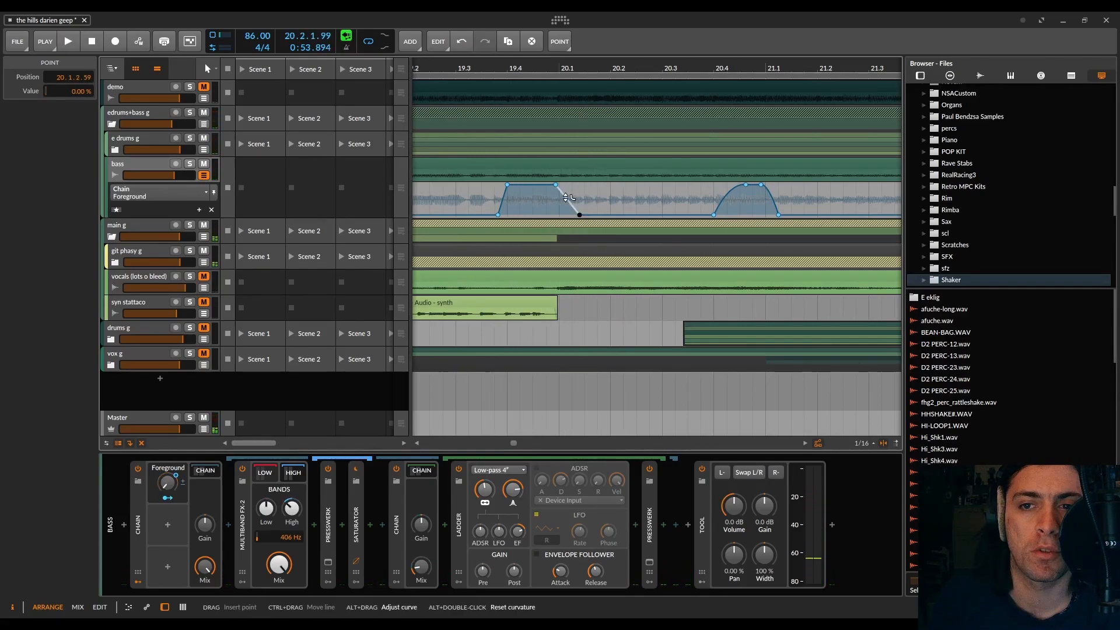
pyautogui.press('space')
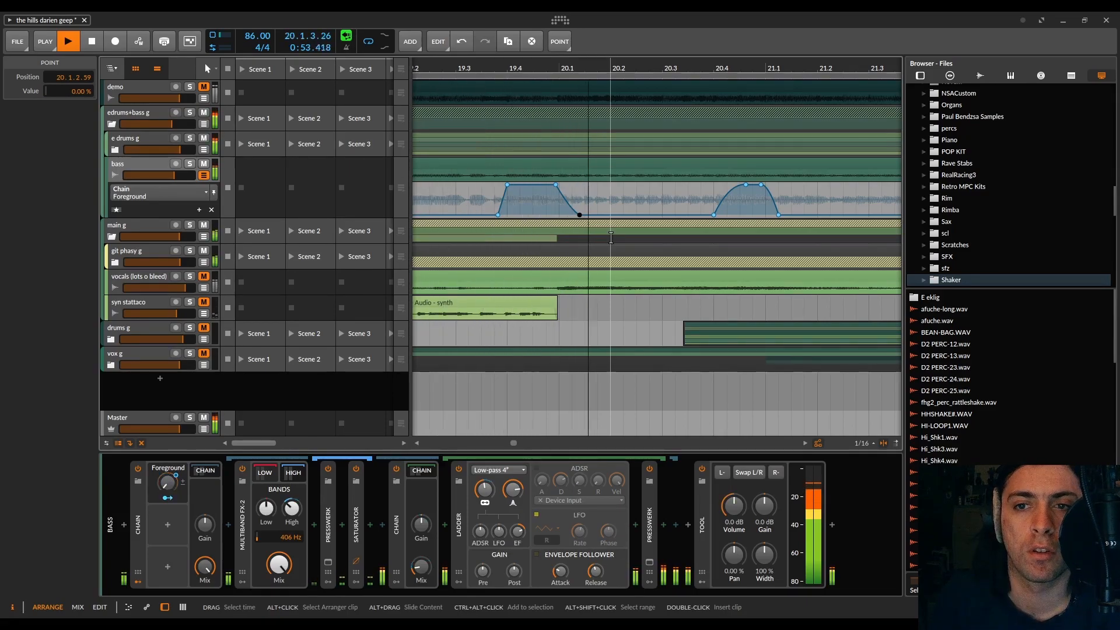
pyautogui.hscroll(2, 609, 237)
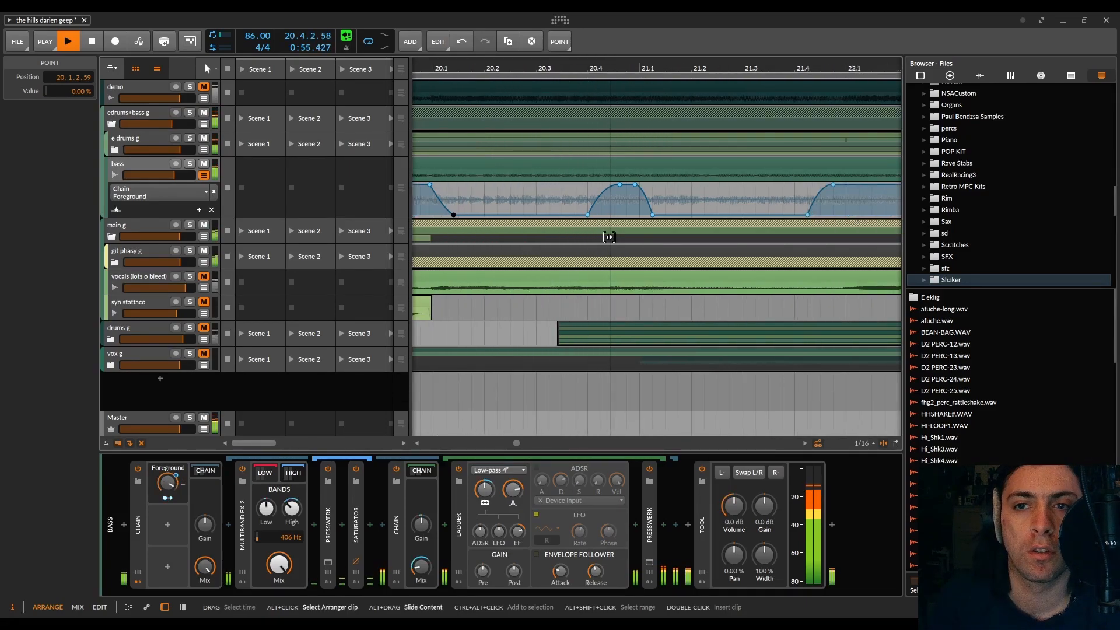
# Step: Remove the first 100 % point of the burst before 21.1 and curve its rise directly up to the remaining peak point
pyautogui.press('space')
pyautogui.click(620, 185)
pyautogui.click(615, 193)
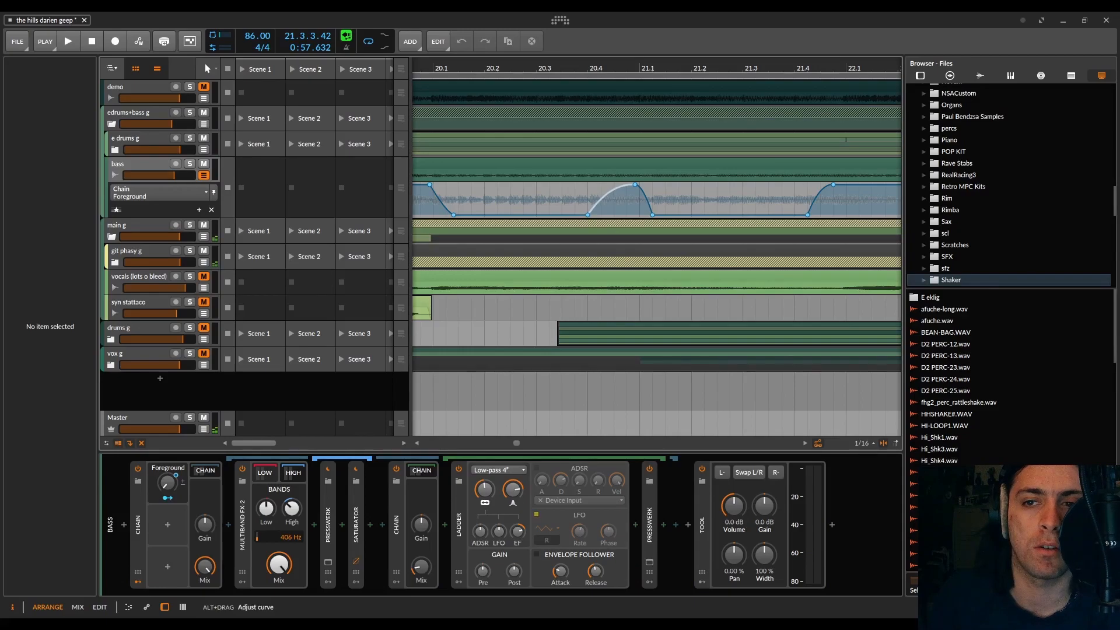
# Step: Move the start of the Foreground rise before 21.1 to 20.4.1.58 and audition on into bar 22
pyautogui.moveTo(588, 215); pyautogui.dragTo(594, 215)
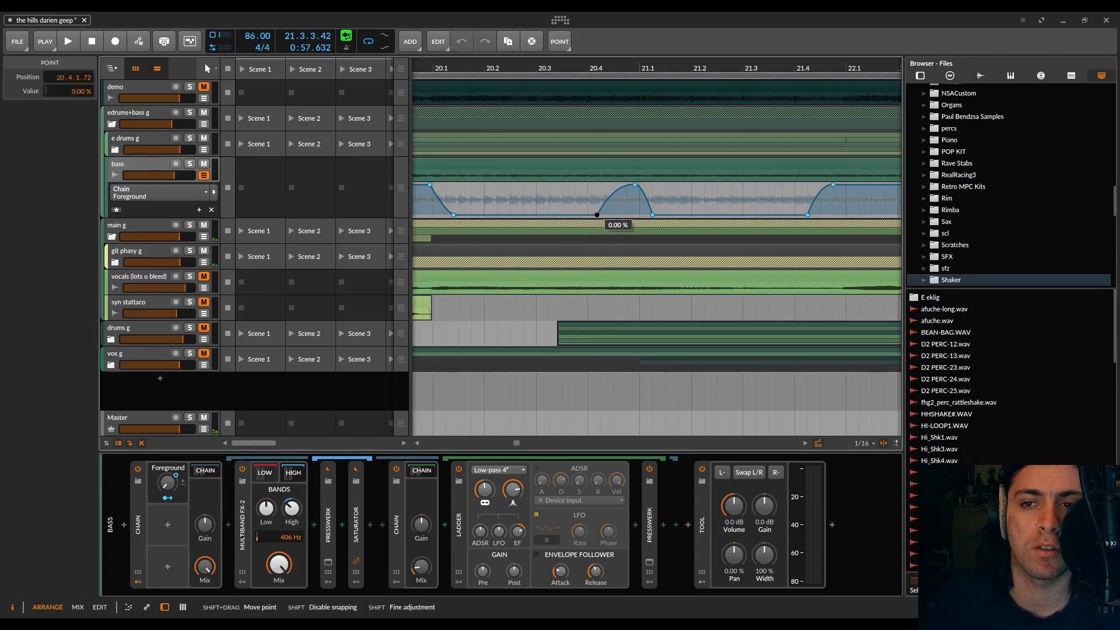
pyautogui.press('space')
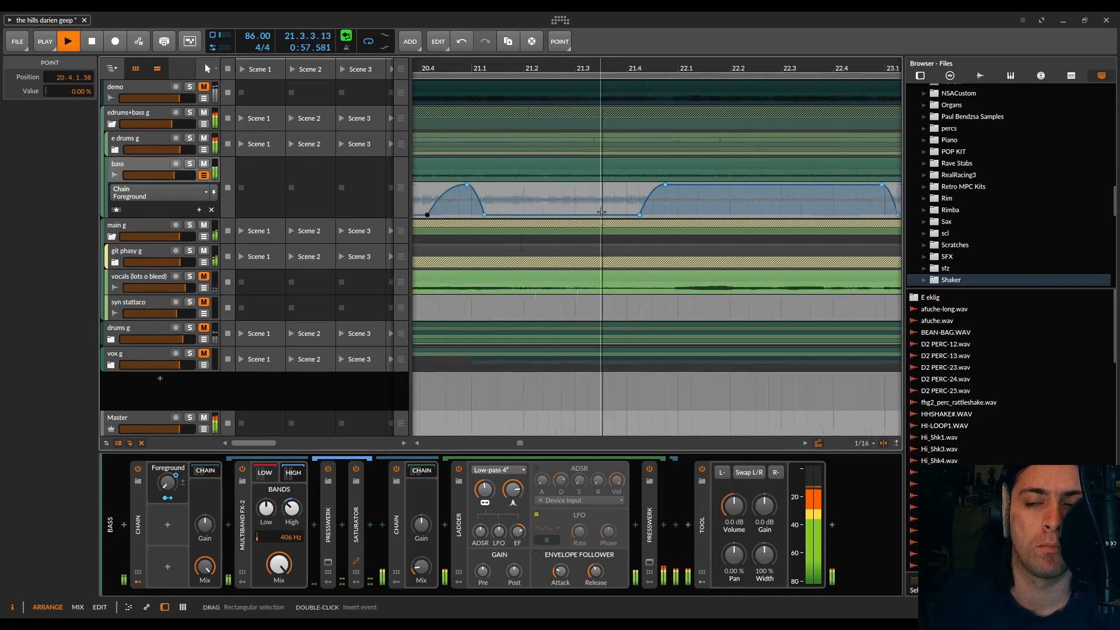
pyautogui.press('space')
# Step: Cut a dip to 0 % into the bar 22 burst at 22.2, returning from 22.2.3.44 to 100 % at 22.2.4.12, and audition it
pyautogui.click(642, 184)
pyautogui.moveTo(645, 185)
pyautogui.mouseDown()
pyautogui.moveTo(653, 214)
pyautogui.moveTo(645, 207)
pyautogui.mouseUp()
pyautogui.click(648, 202)
pyautogui.click(680, 213)
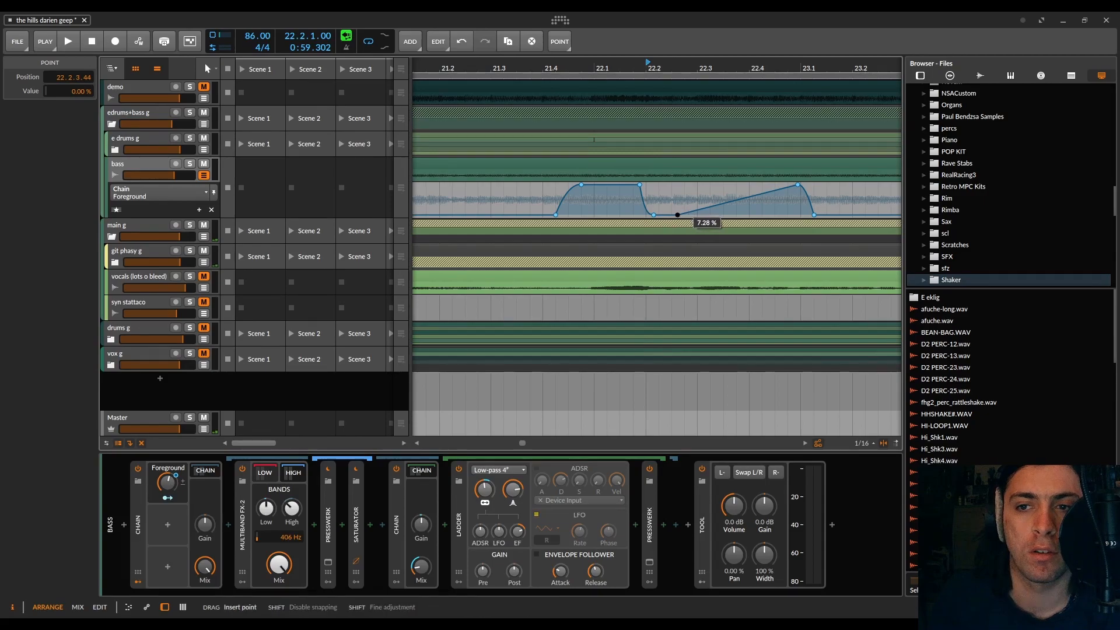
pyautogui.click(685, 185)
pyautogui.click(531, 67)
pyautogui.press('space')
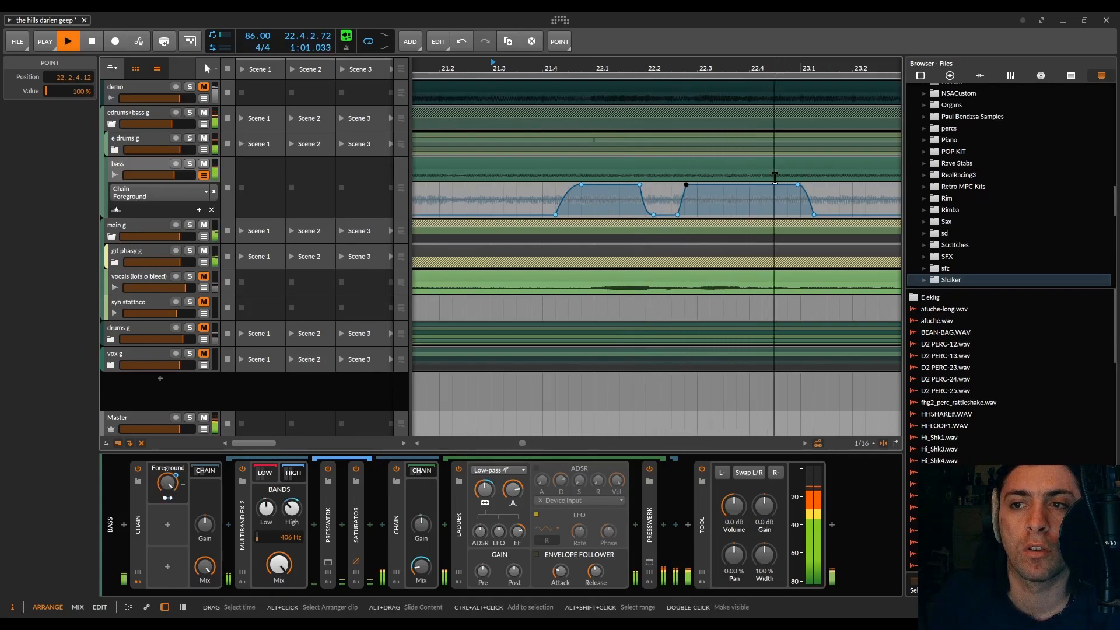
pyautogui.press('space')
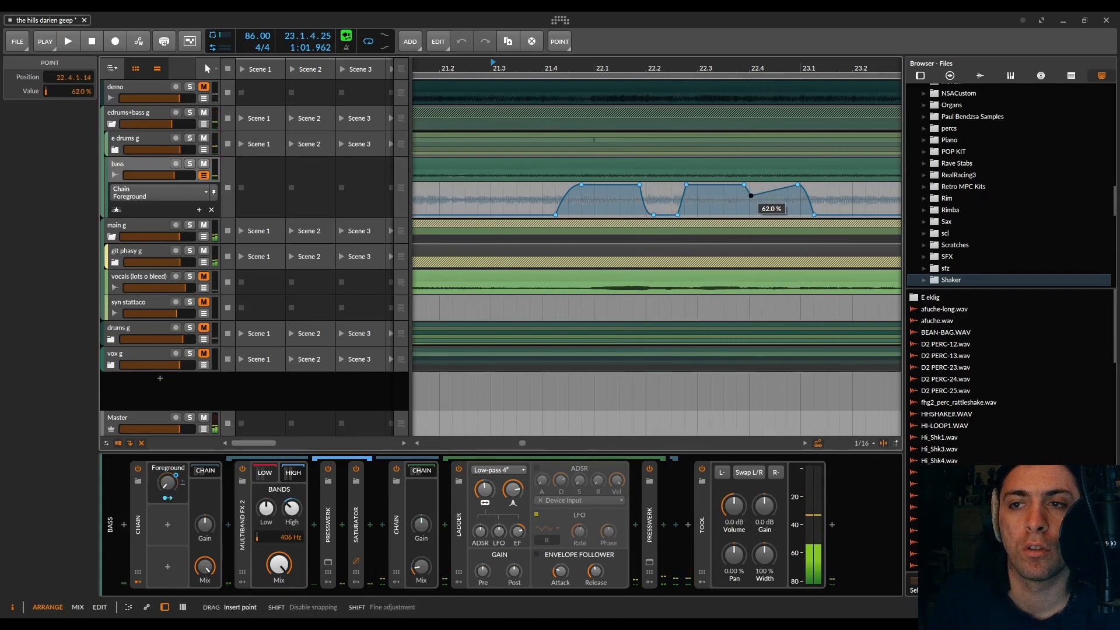
# Step: Add a second dip to 0 % at 22.4 that starts rising again at 22.4.3.00, and audition on into bar 24
pyautogui.click(751, 215)
pyautogui.moveTo(779, 197); pyautogui.dragTo(775, 214)
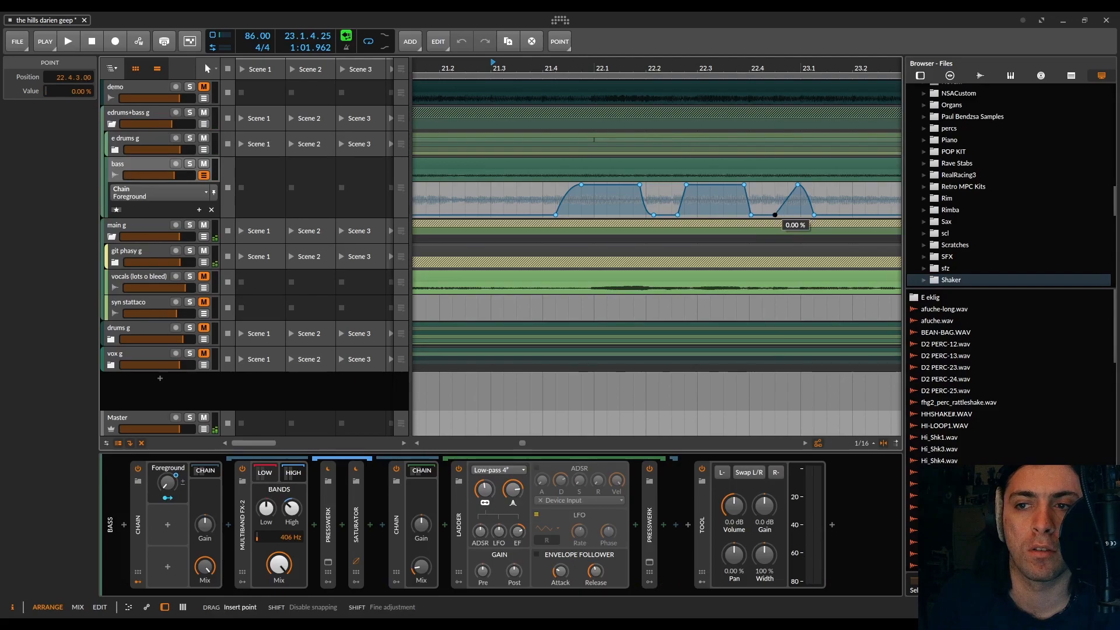
pyautogui.press('space')
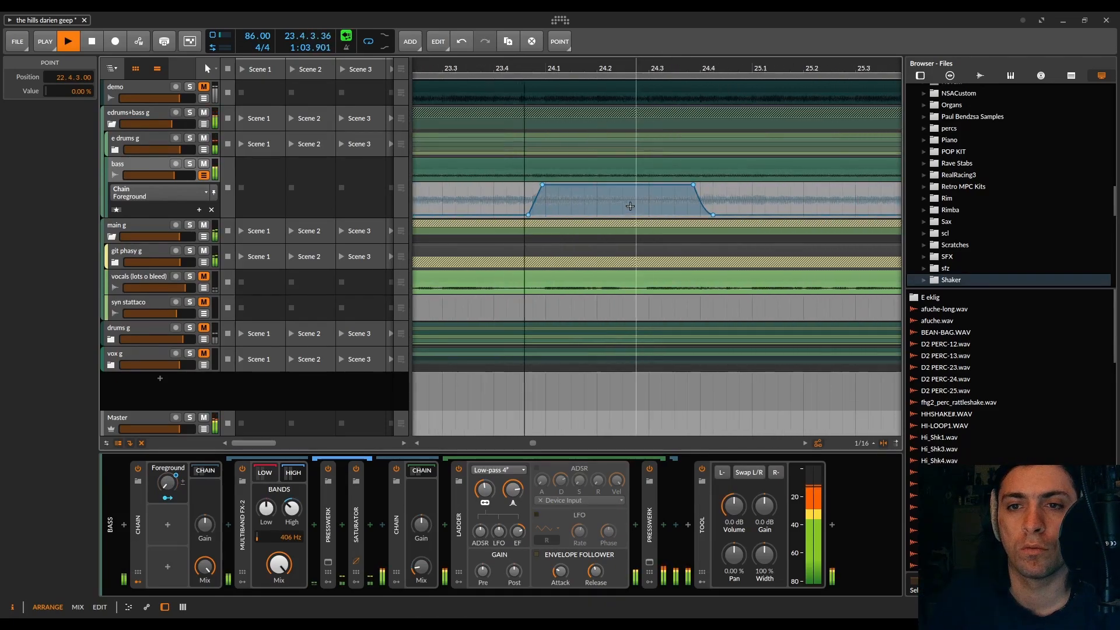
pyautogui.press('space')
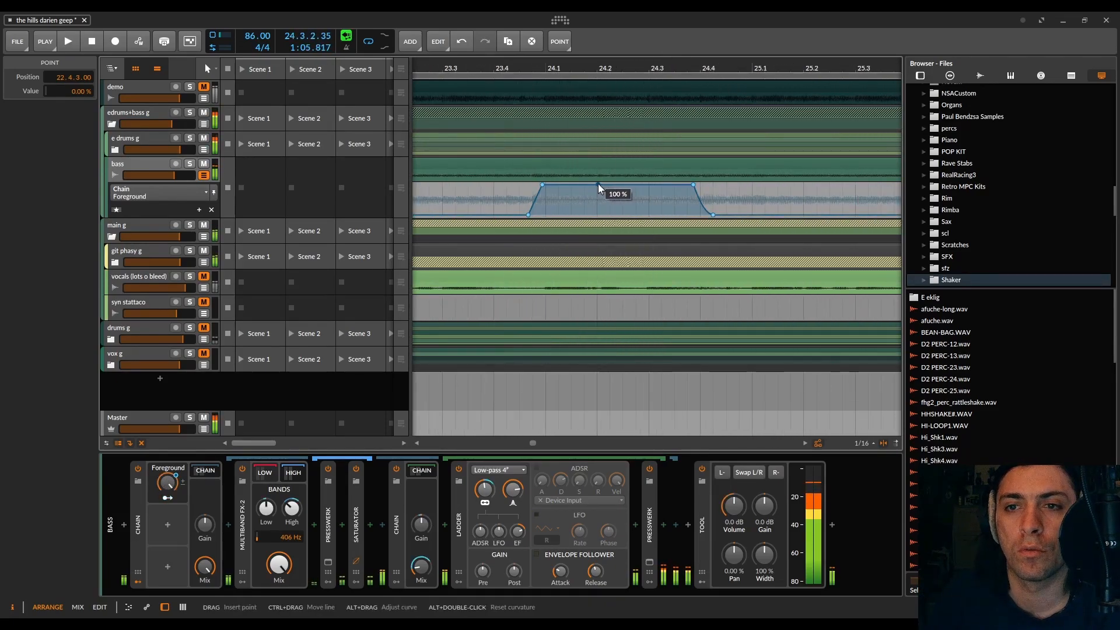
# Step: Drop the bar 24 Foreground burst from 100 % at 24.1.4.67 to 0 % at about 24.2 with a curved slope and audition it
pyautogui.moveTo(597, 186)
pyautogui.mouseDown()
pyautogui.moveTo(605, 215)
pyautogui.moveTo(593, 185)
pyautogui.mouseUp()
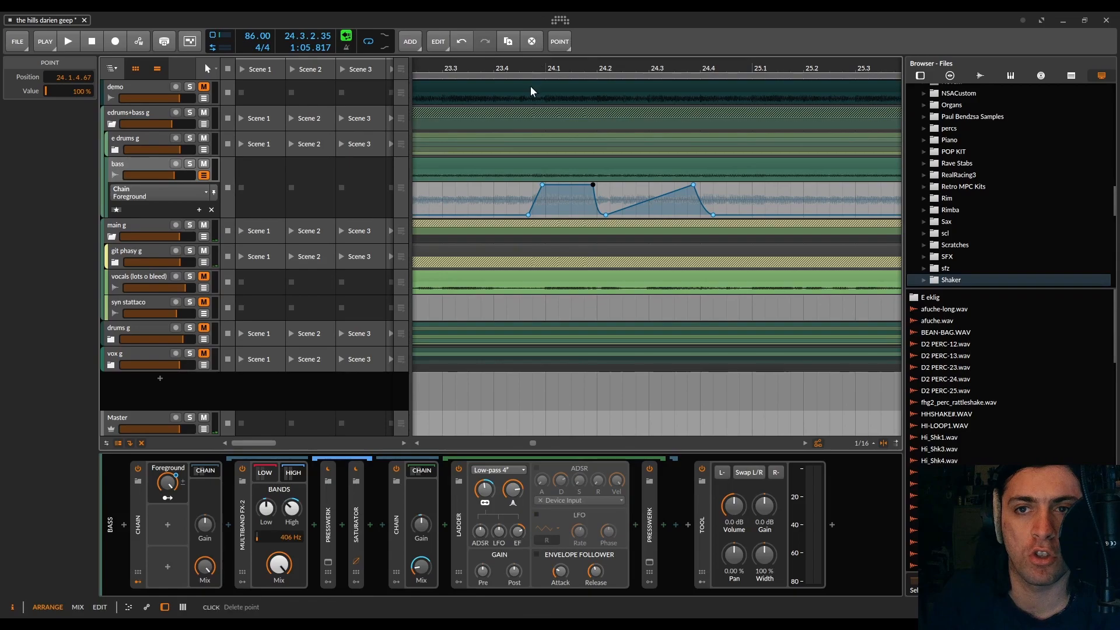
pyautogui.press('space')
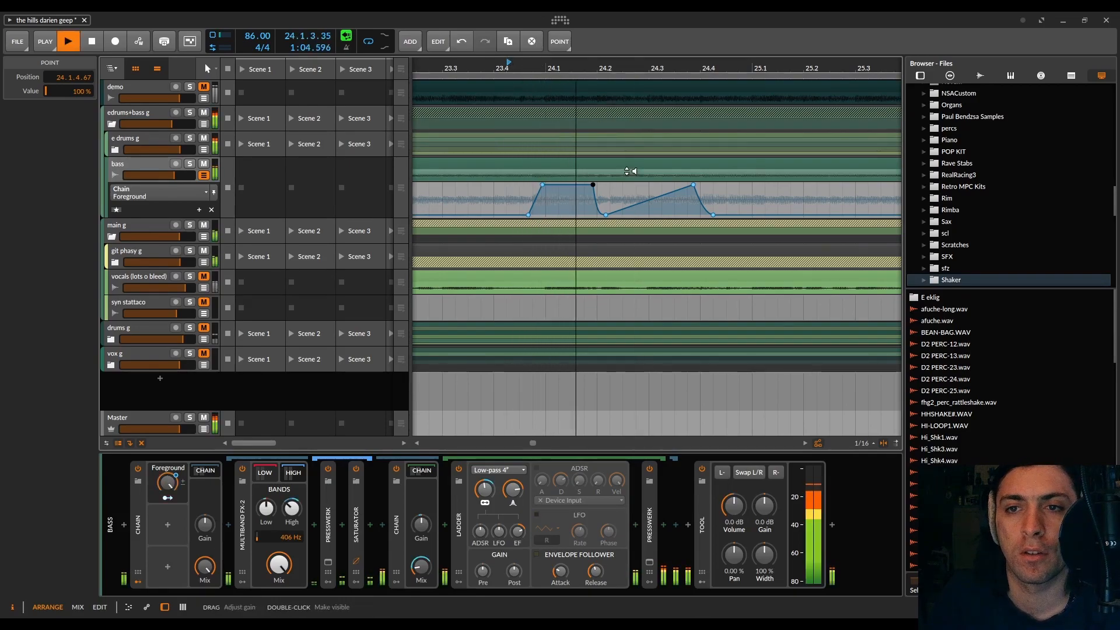
pyautogui.press('space')
# Step: Raise the Foreground automation from 0 % at 24.2.2.97 back to 100 % at 24.2.4.00 and audition on into bar 26
pyautogui.moveTo(631, 212)
pyautogui.mouseDown()
pyautogui.moveTo(630, 185)
pyautogui.moveTo(636, 207)
pyautogui.mouseUp()
pyautogui.press('space')
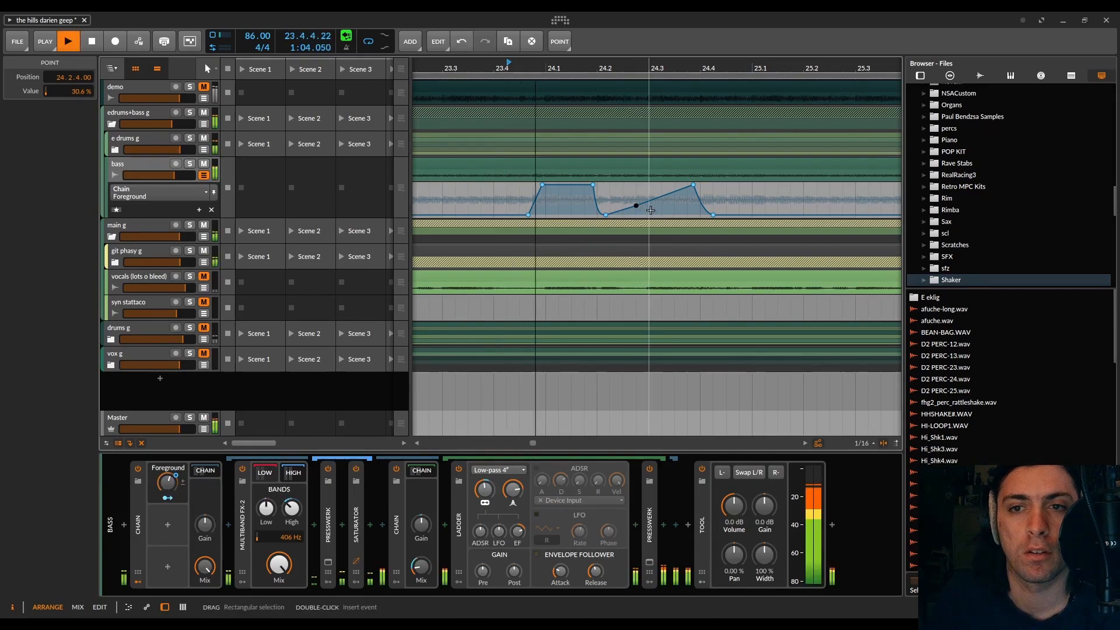
pyautogui.press('space')
pyautogui.moveTo(636, 205)
pyautogui.mouseDown()
pyautogui.moveTo(636, 185)
pyautogui.moveTo(623, 215)
pyautogui.mouseUp()
pyautogui.doubleClick(622, 197)
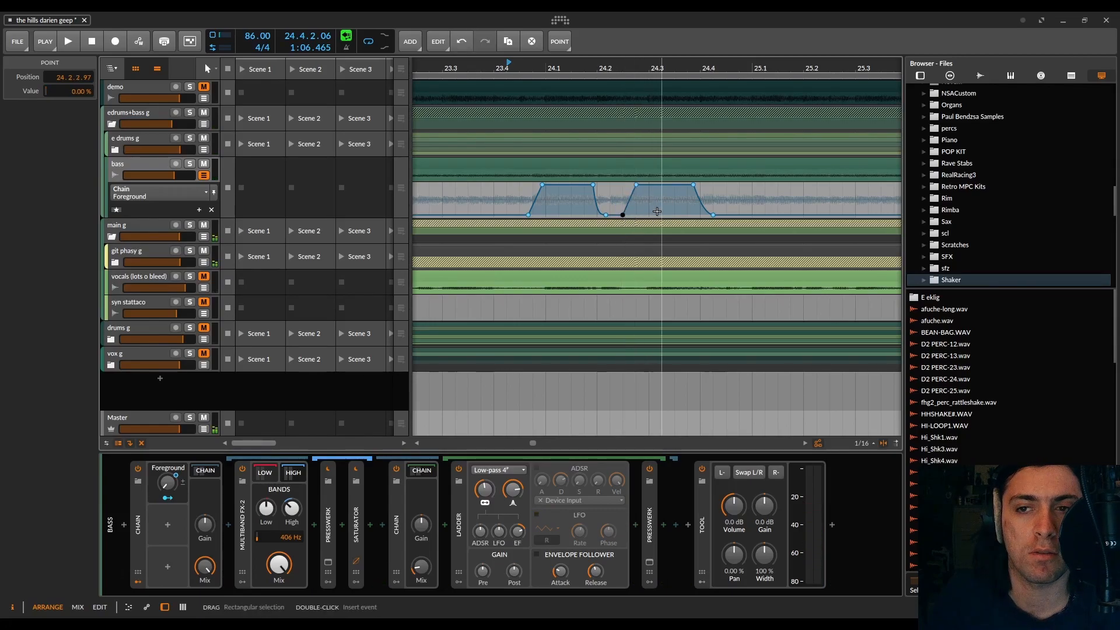
pyautogui.press('space')
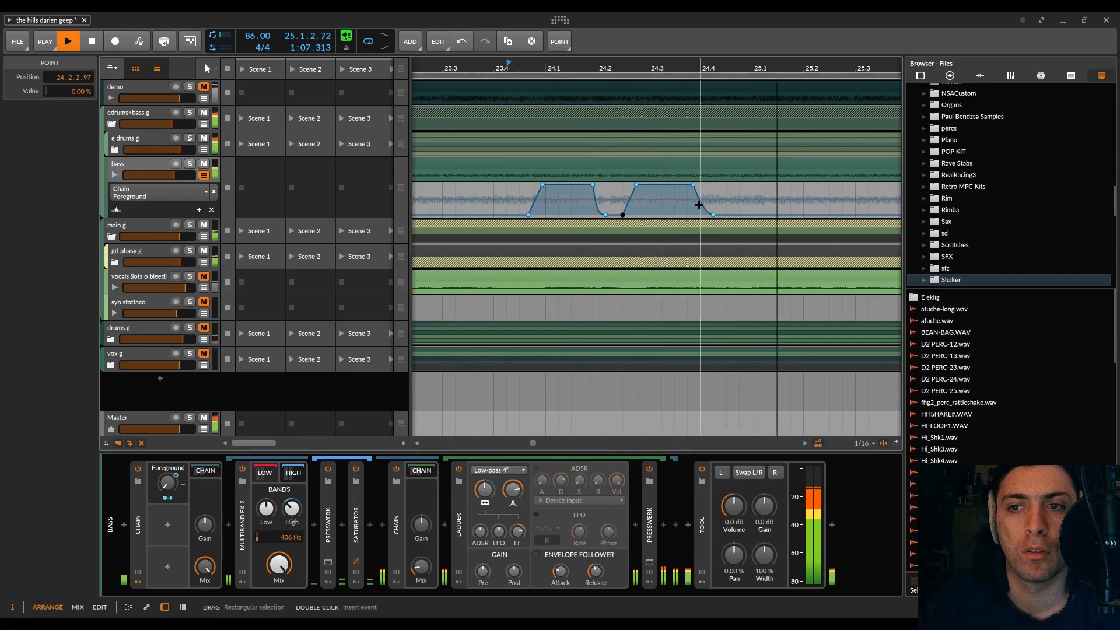
pyautogui.hscroll(2, 698, 204)
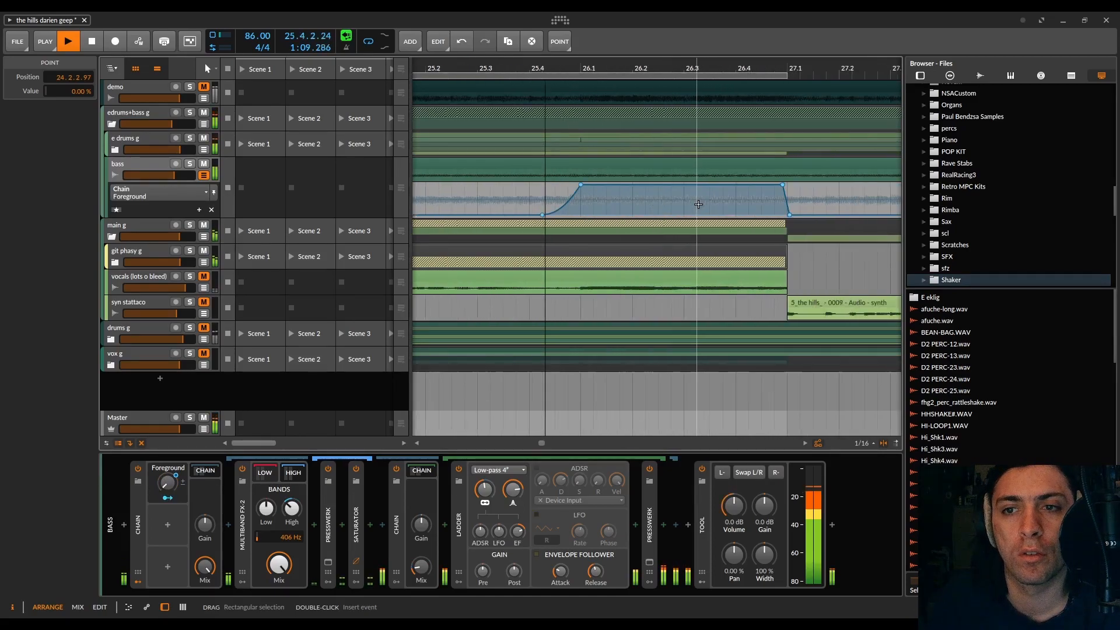
pyautogui.press('space')
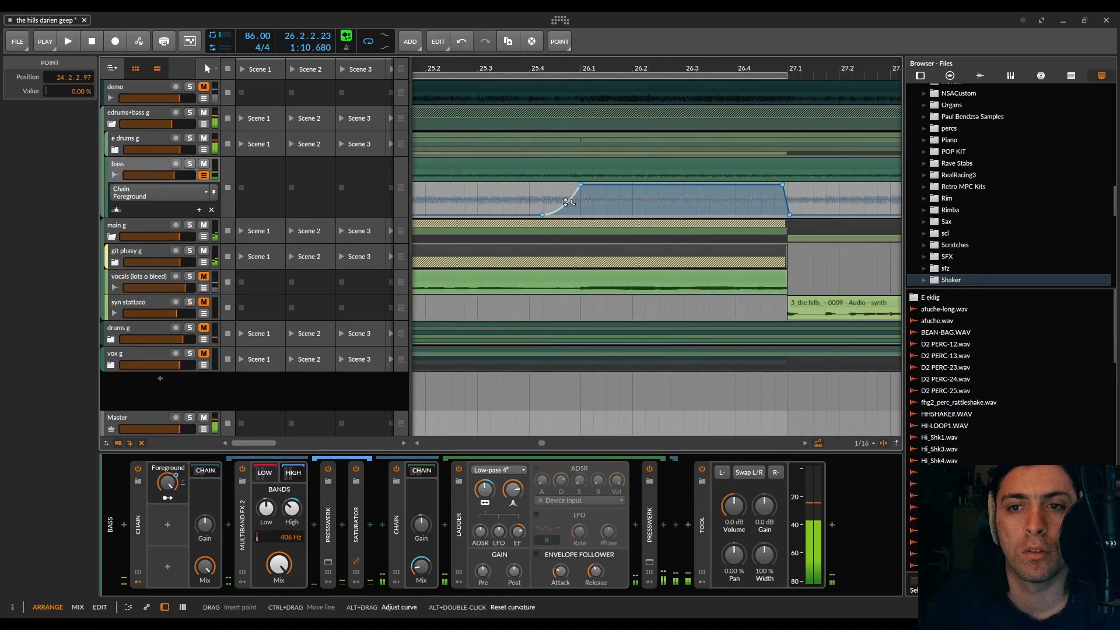
# Step: Bend the Foreground rise before 26.1 so it climbs faster at the start, and audition it from 25.3
pyautogui.click(474, 74)
pyautogui.click(477, 72)
pyautogui.press('space')
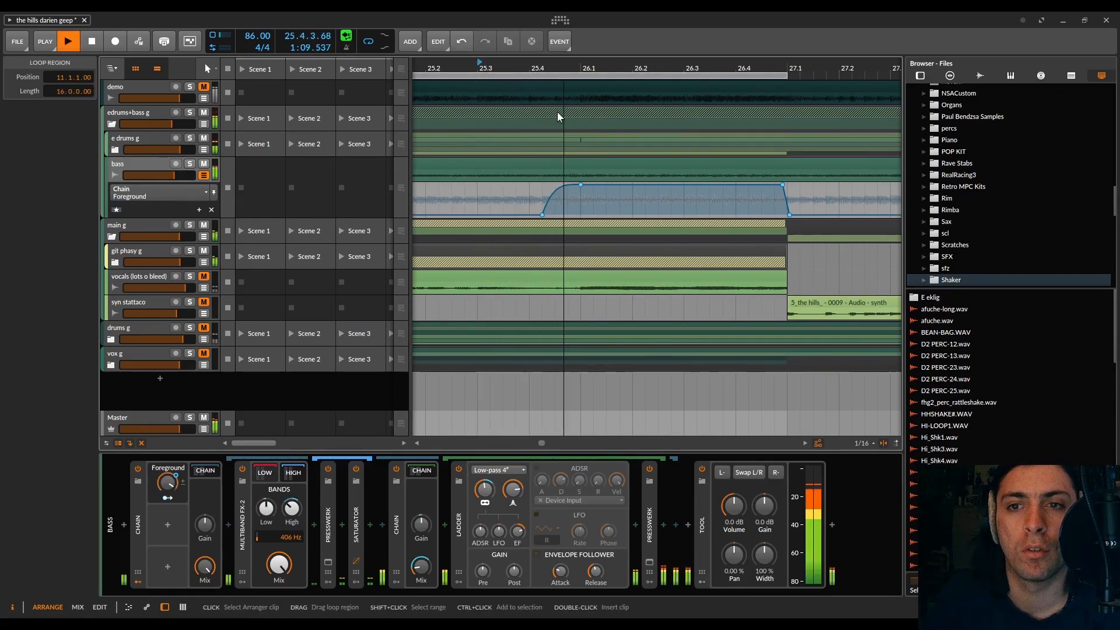
pyautogui.press('space')
pyautogui.press('space')
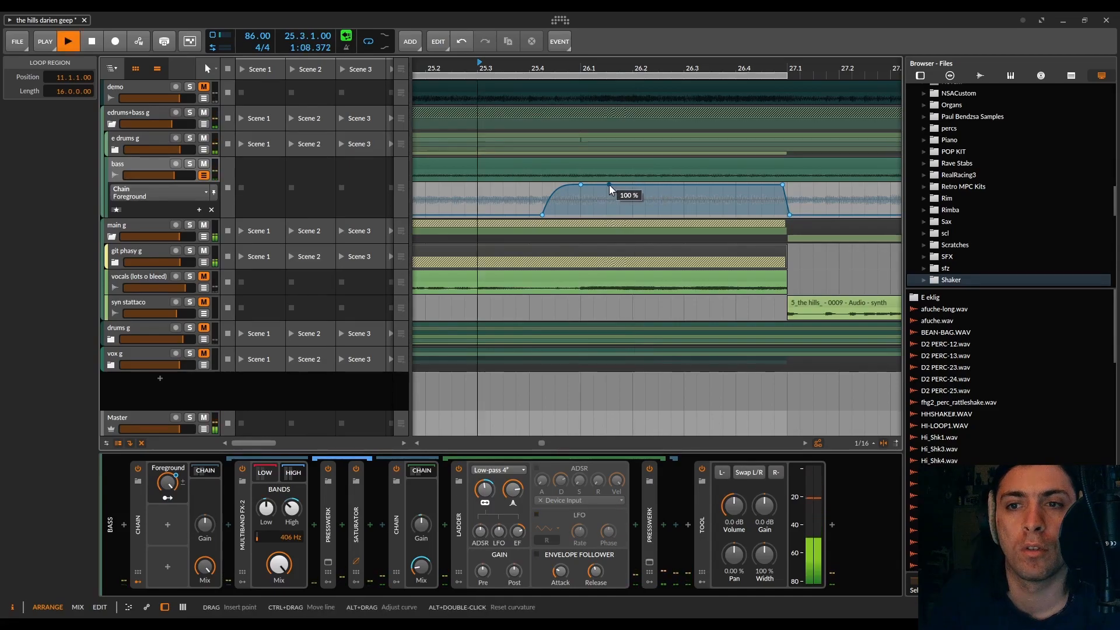
pyautogui.press('space')
# Step: Cut a curved dip to 0 % at 26.2, rising from 26.2.3.00 to 100 % at 26.2.4.00, and audition it
pyautogui.click(627, 184)
pyautogui.moveTo(636, 184); pyautogui.dragTo(636, 215)
pyautogui.moveTo(644, 213); pyautogui.dragTo(658, 215)
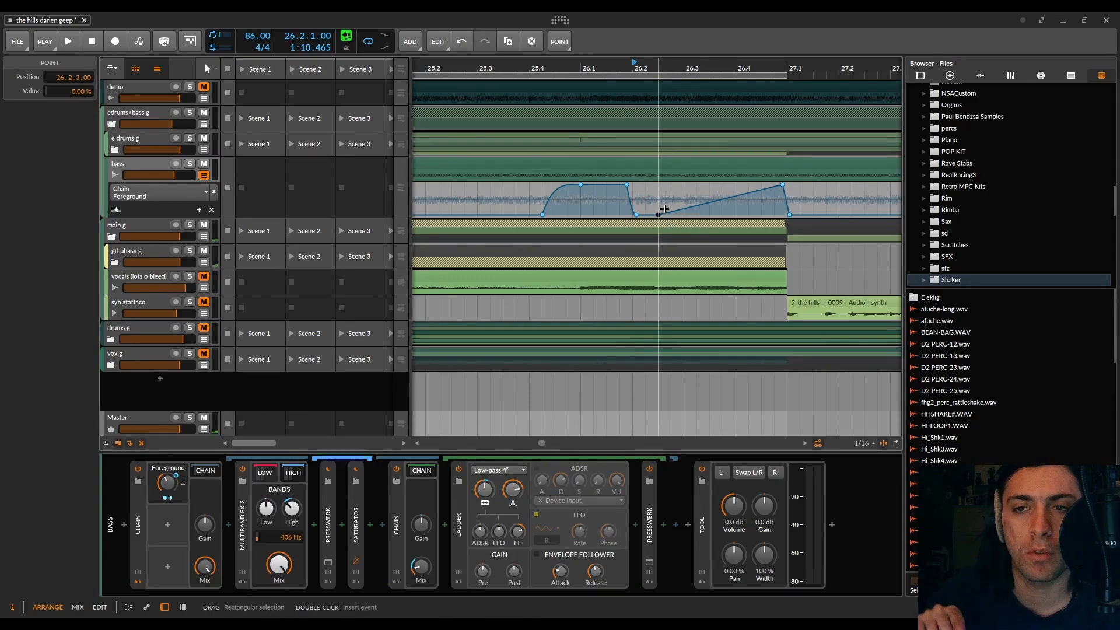
pyautogui.moveTo(683, 208); pyautogui.dragTo(670, 186)
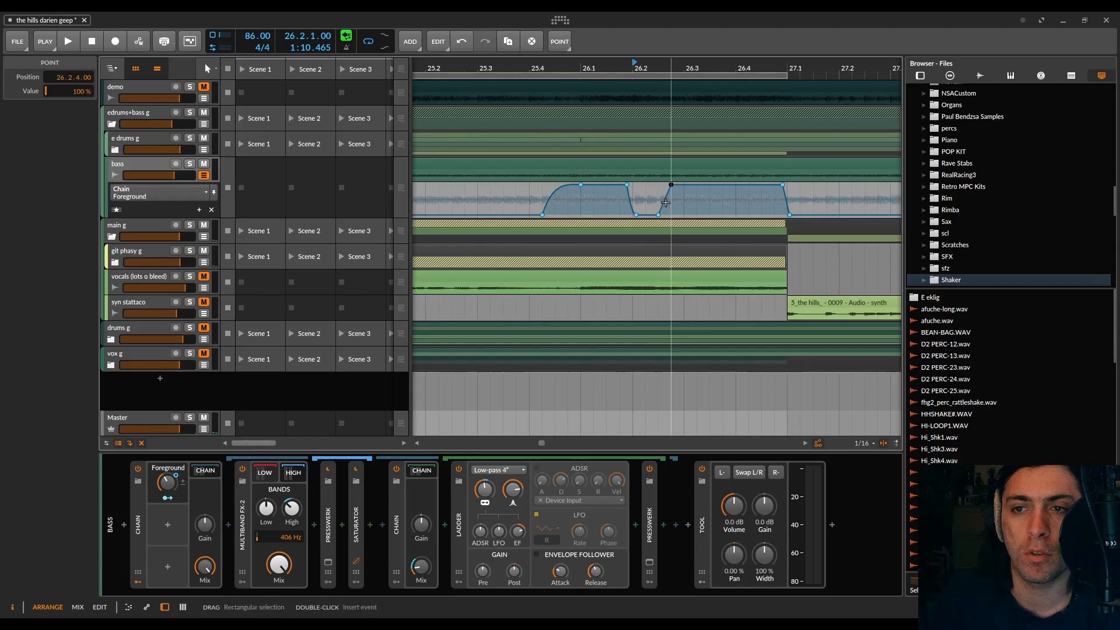
pyautogui.scroll(2, 670, 193)
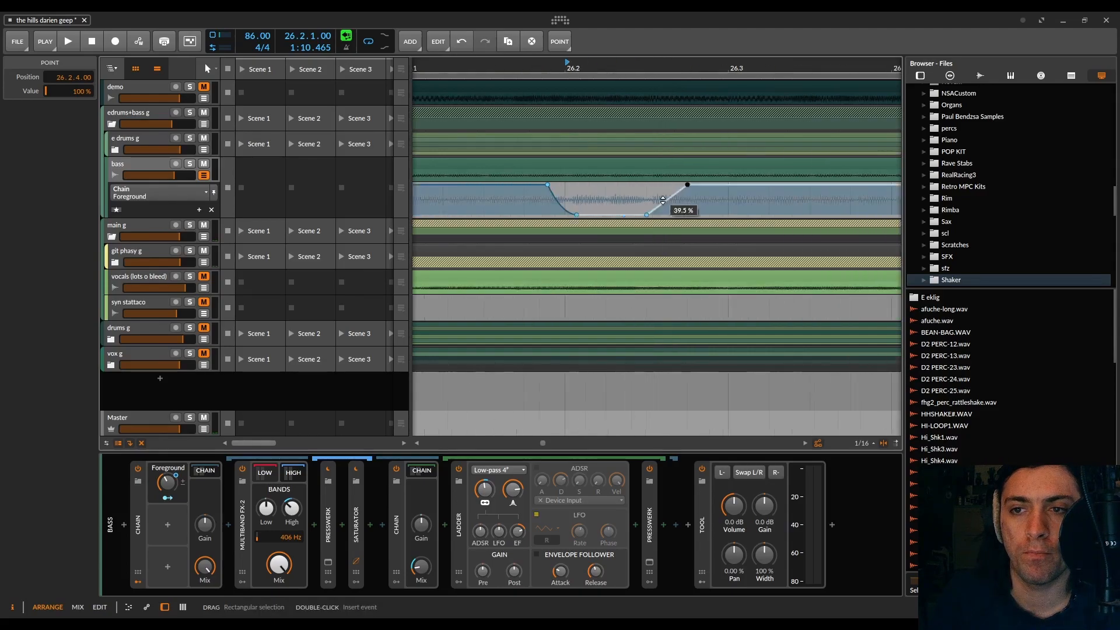
pyautogui.press('space')
pyautogui.scroll(-1, 678, 254)
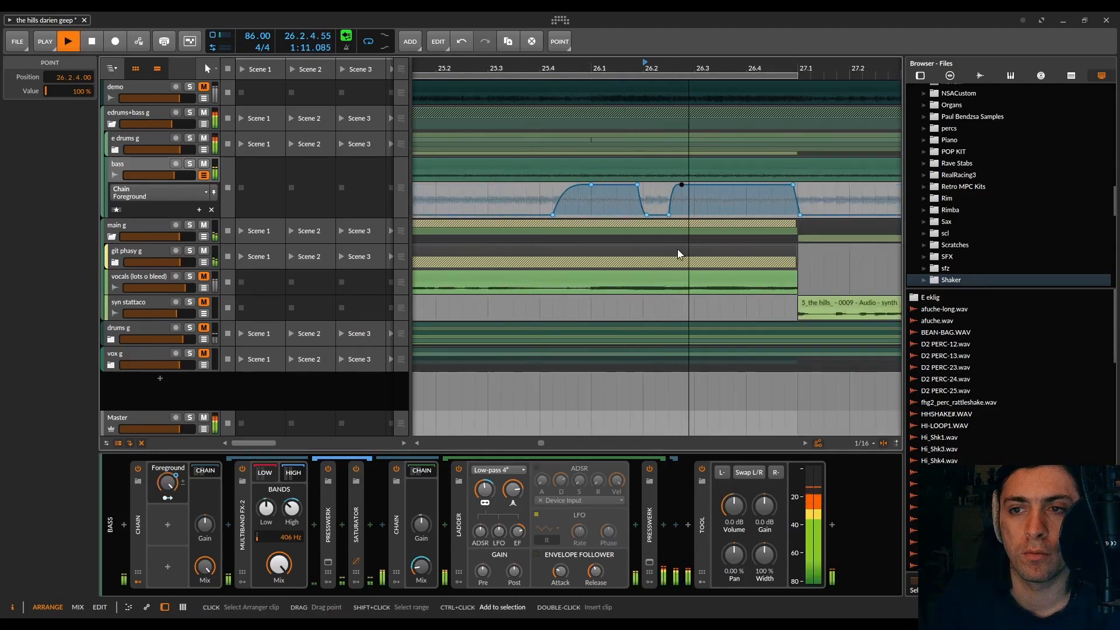
pyautogui.press('space')
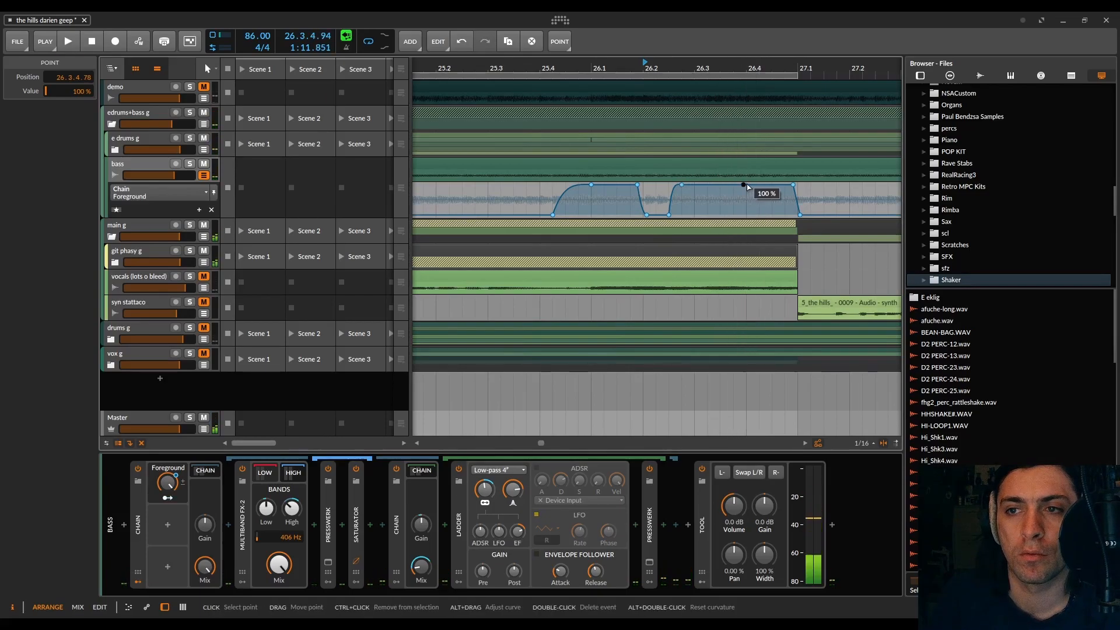
# Step: Cut another dip to 0 % from 26.3.4.78 that returns to 100 % at 26.4.3.00, and audition from 25.4
pyautogui.moveTo(747, 184); pyautogui.dragTo(776, 197)
pyautogui.click(548, 68)
pyautogui.press('space')
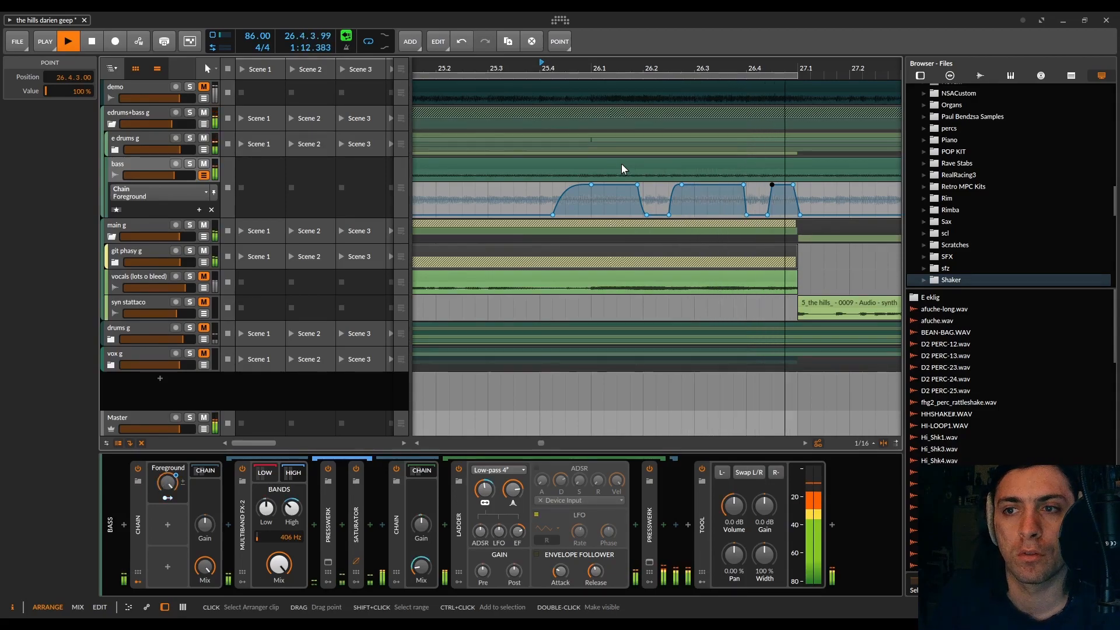
# Step: Extend the last Foreground fall with a curved slope directly from the 26.4.3.00 peak to 0 % at 27.1.4.00 and audition it
pyautogui.press('space')
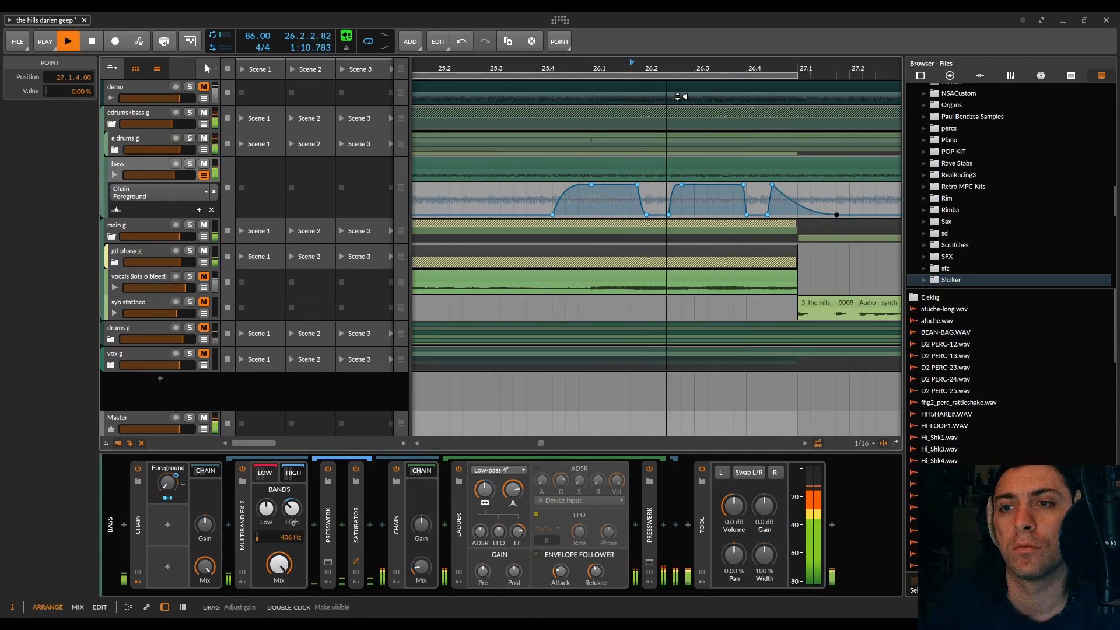
pyautogui.press('space')
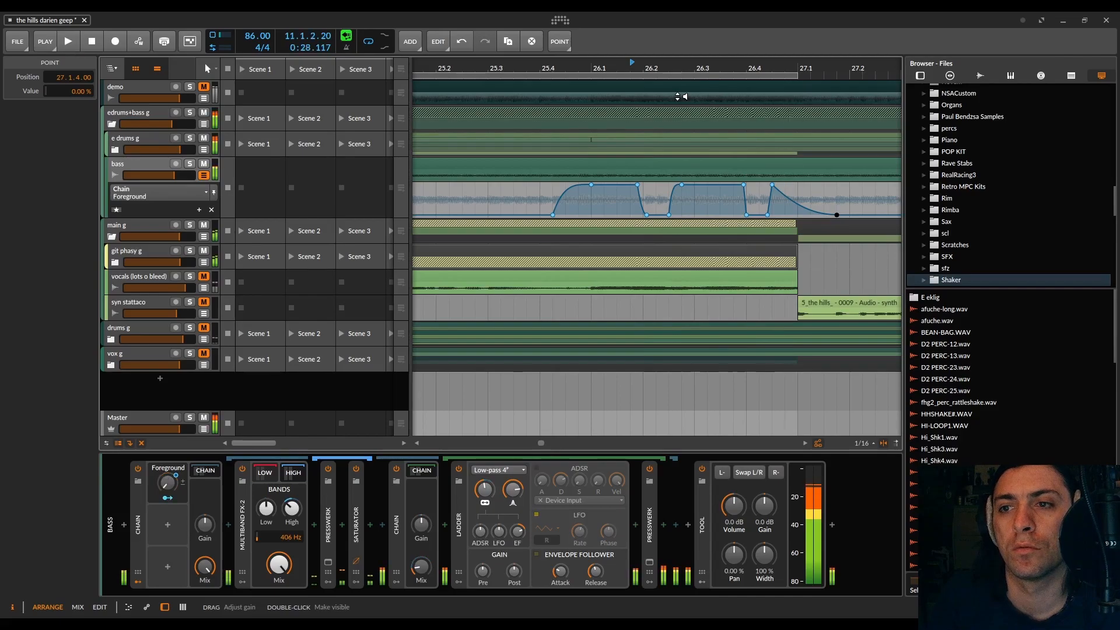
# Step: Move the 16-bar loop region to start at 23.1.1.00, play from bar 23, and save the project
pyautogui.scroll(-3, 698, 144)
pyautogui.scroll(-5, 502, 84)
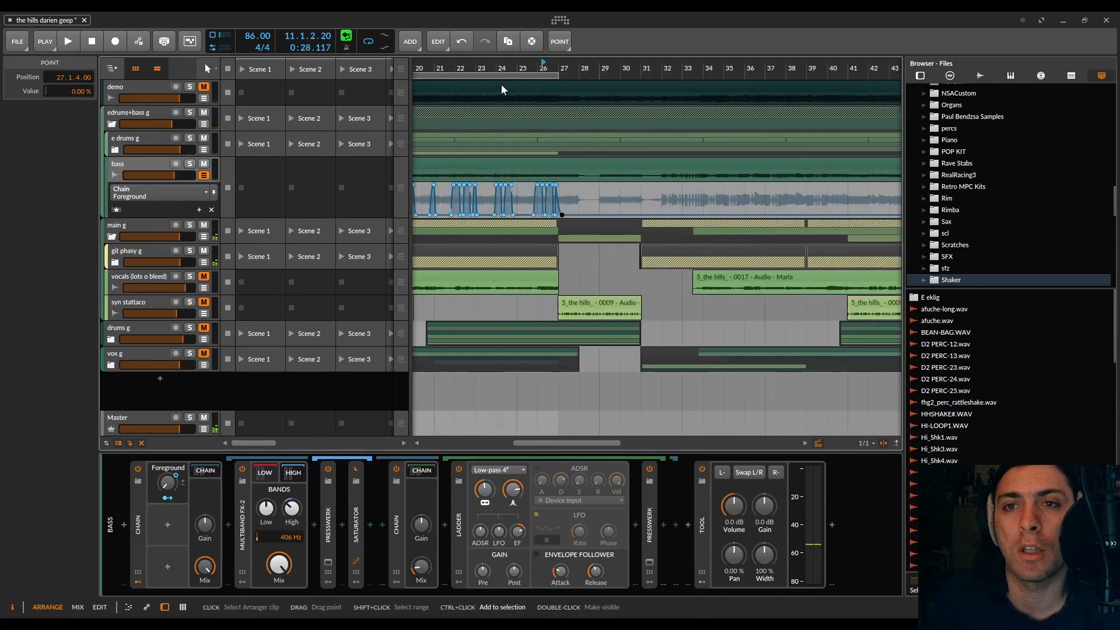
pyautogui.moveTo(495, 74); pyautogui.dragTo(601, 81)
pyautogui.click(496, 66)
pyautogui.press('space')
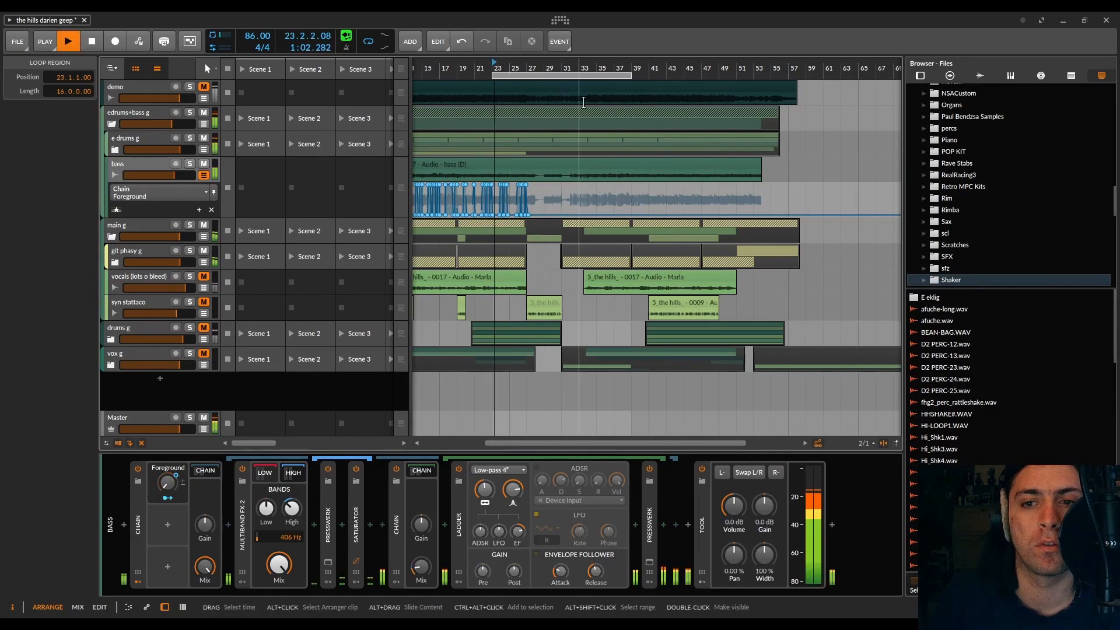
pyautogui.hotkey('ctrl', 's')
pyautogui.click(604, 355)
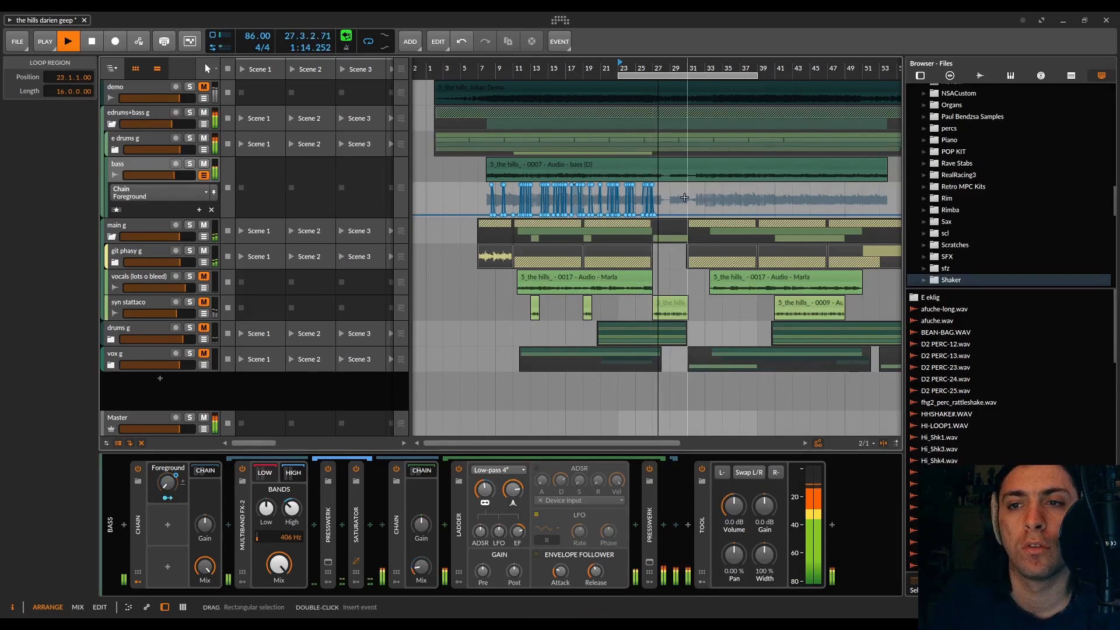
# Step: Split the bass clip at 28.1 and trim the start of its second part to 29.1, leaving bar 28 empty
pyautogui.scroll(5, 685, 197)
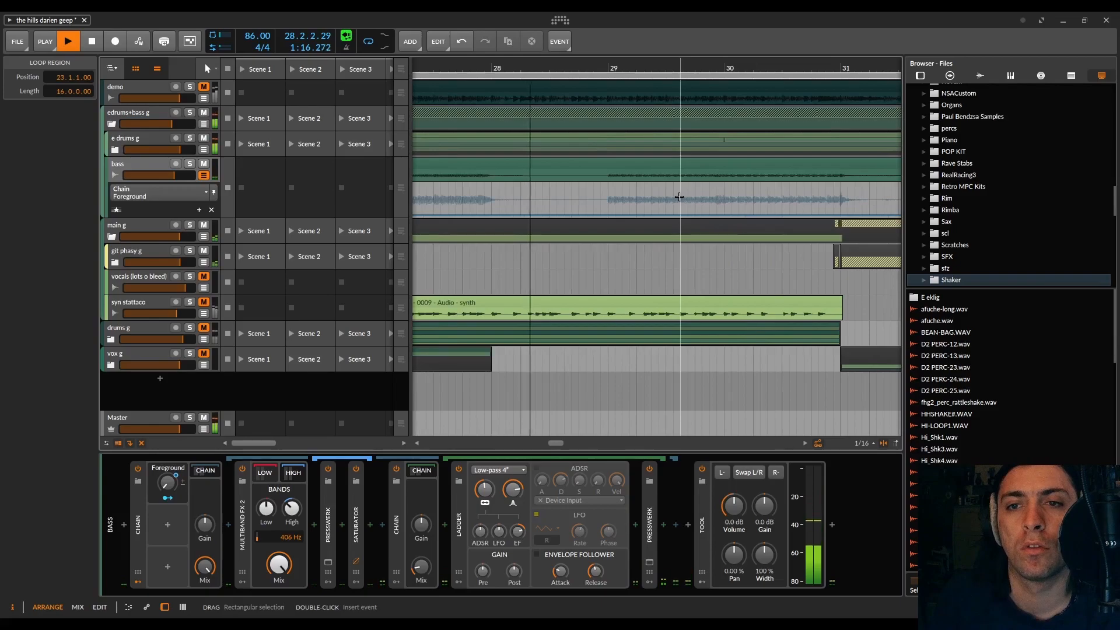
pyautogui.press('space')
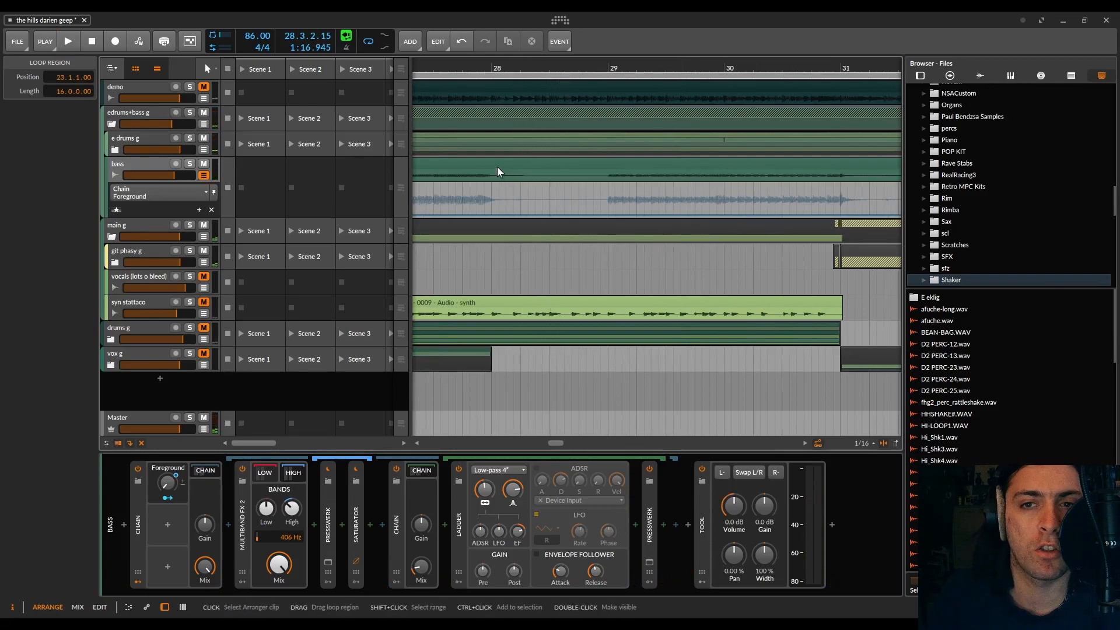
pyautogui.press('5')
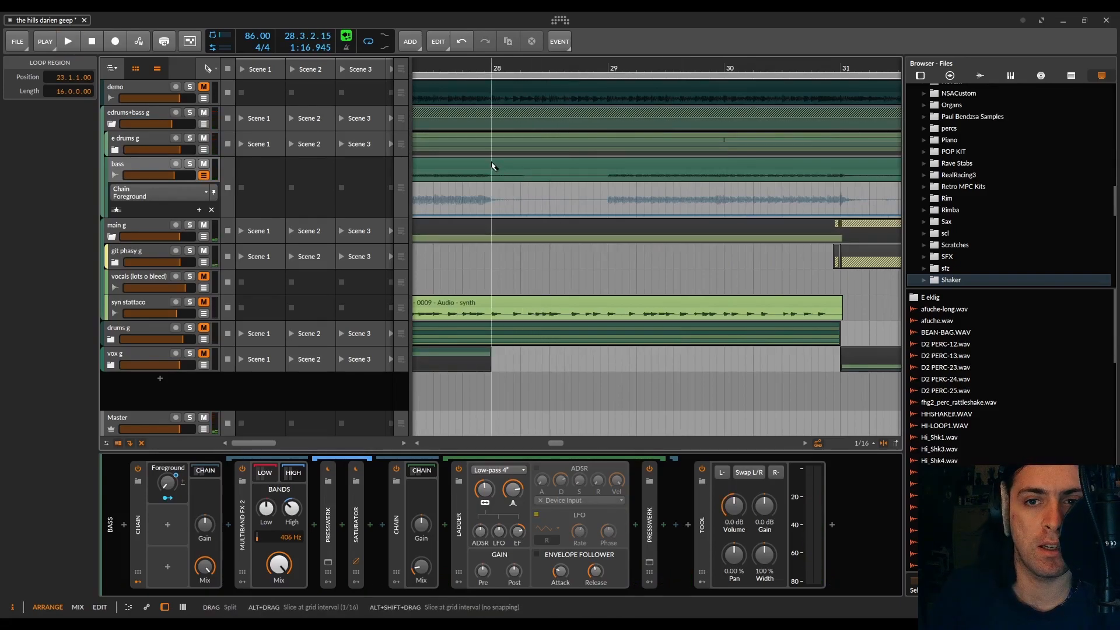
pyautogui.click(492, 164)
pyautogui.moveTo(495, 164); pyautogui.dragTo(581, 162)
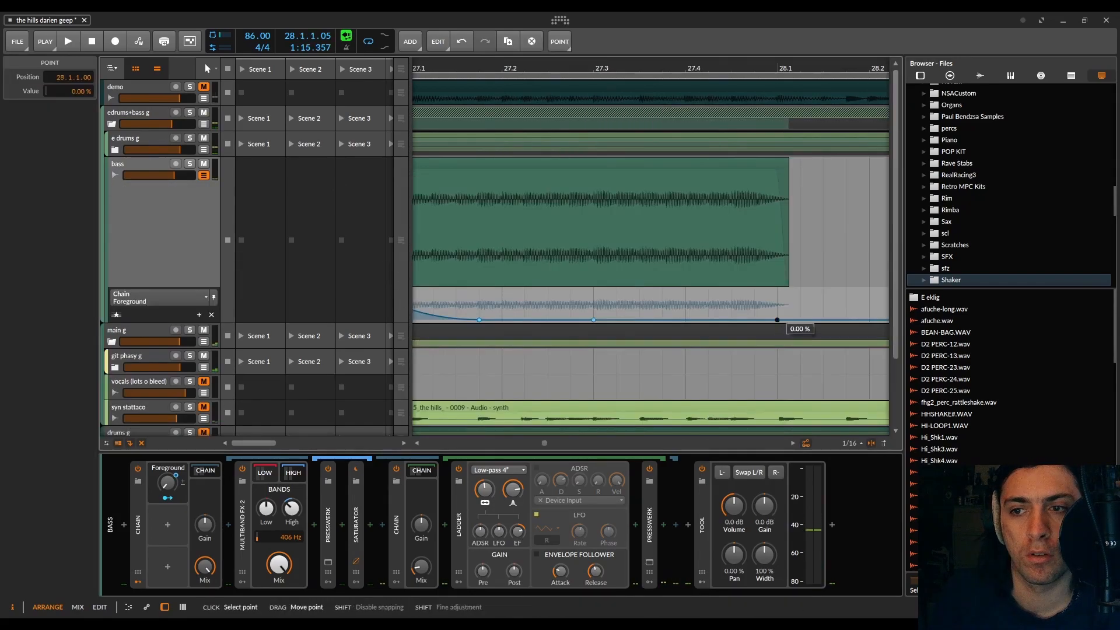
# Step: Draw a curved Foreground swell from 0 % at 27.3 to 100 % at 28.1.1.00, audition it, and set playback to start at bar 27
pyautogui.moveTo(777, 319); pyautogui.dragTo(776, 289)
pyautogui.click(595, 68)
pyautogui.press('space')
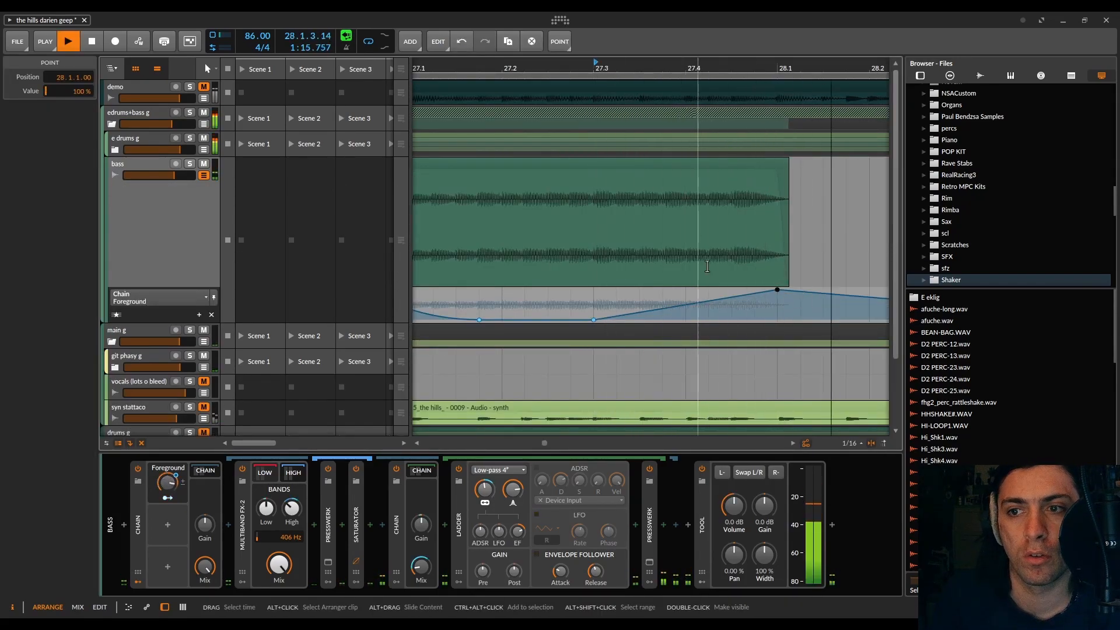
pyautogui.press('space')
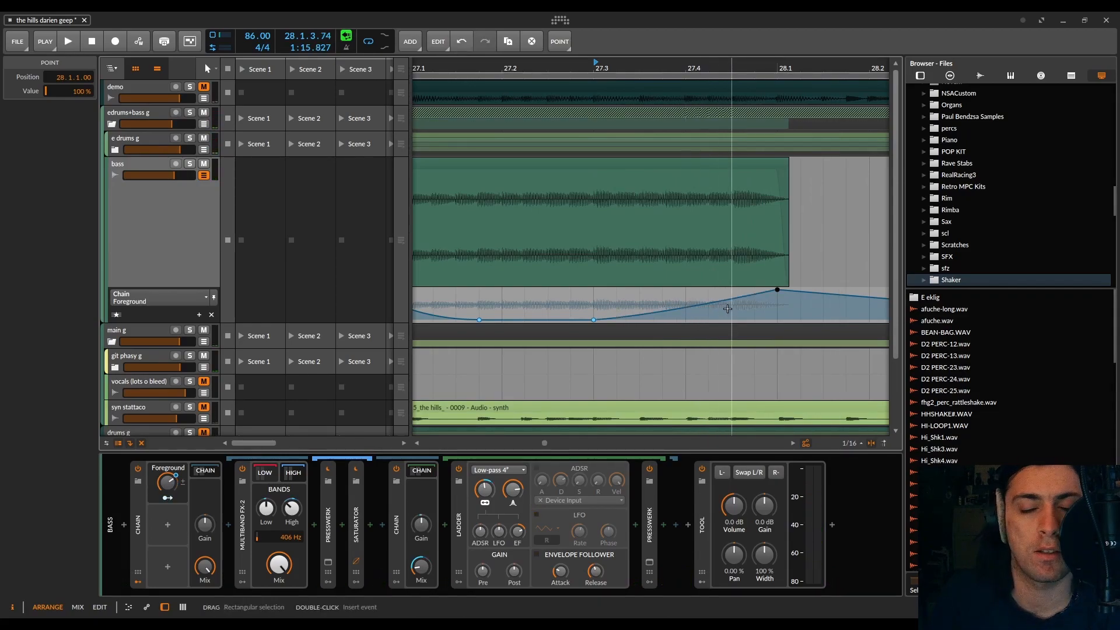
pyautogui.scroll(-4, 726, 305)
pyautogui.click(652, 62)
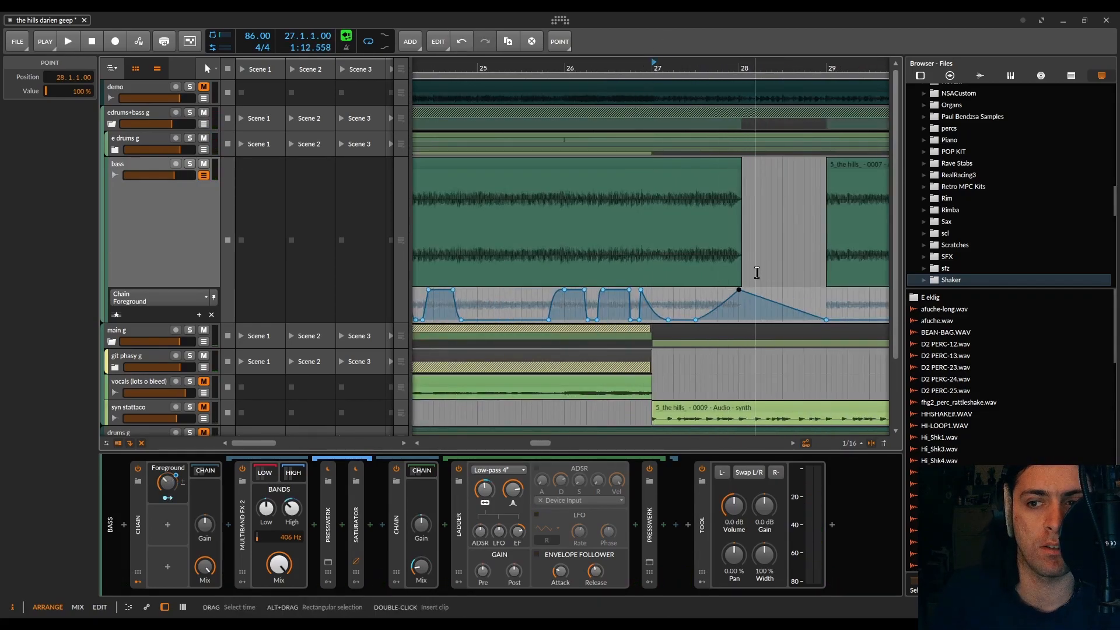
# Step: Bring the Foreground fall to 0 % at 28.4.1.00 and draw a curved swell from bar 29 peaking just before bar 30
pyautogui.moveTo(802, 312); pyautogui.dragTo(804, 319)
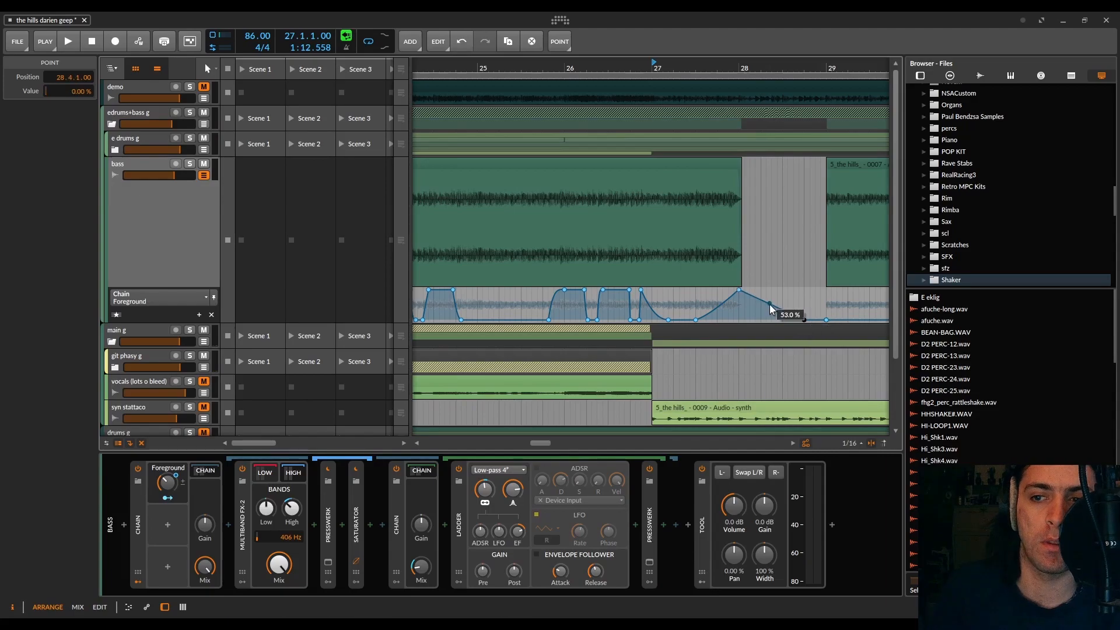
pyautogui.press('space')
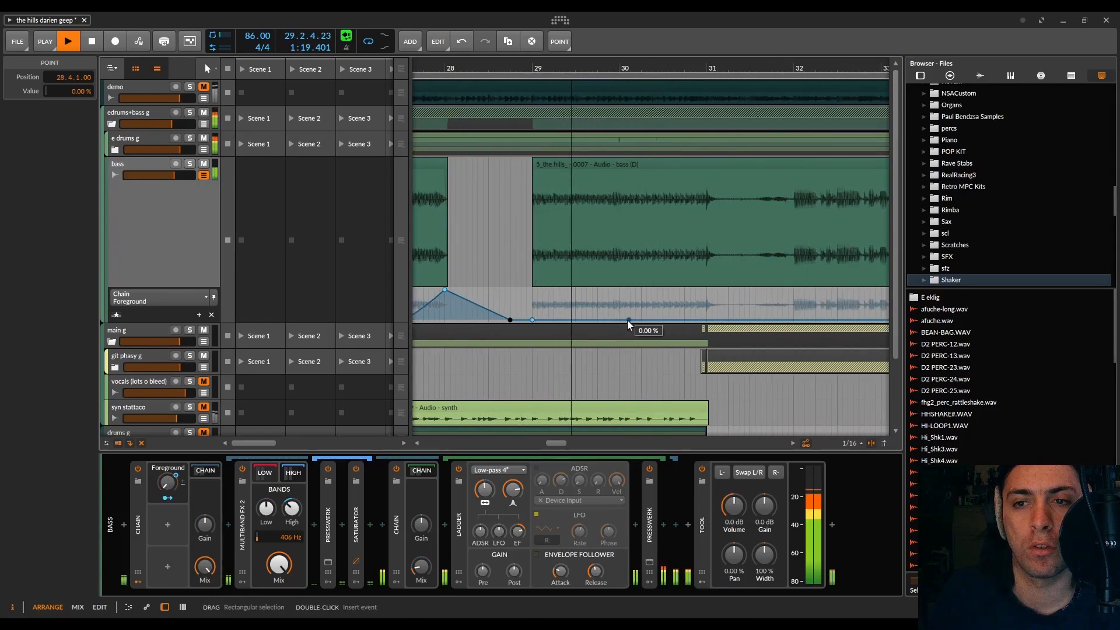
pyautogui.moveTo(623, 320); pyautogui.dragTo(608, 290)
pyautogui.press('space')
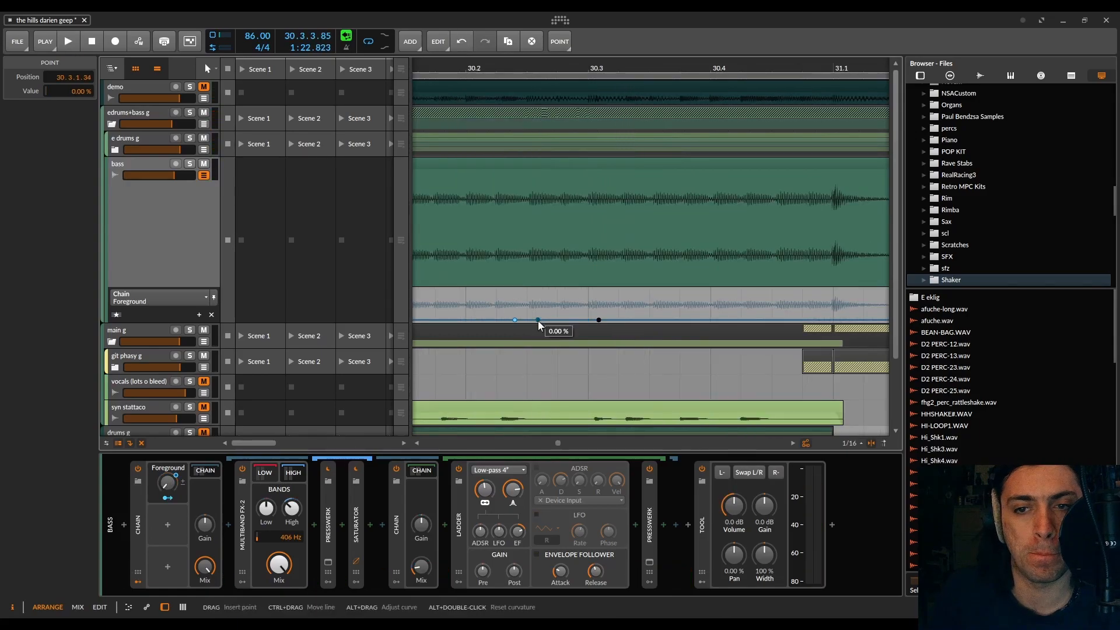
# Step: Try rounded Foreground bumps peaking at 30.2.4.00 and around 31.1, the second falling to 0 % at 31.1.4.00, and audition them
pyautogui.moveTo(560, 320); pyautogui.dragTo(588, 293)
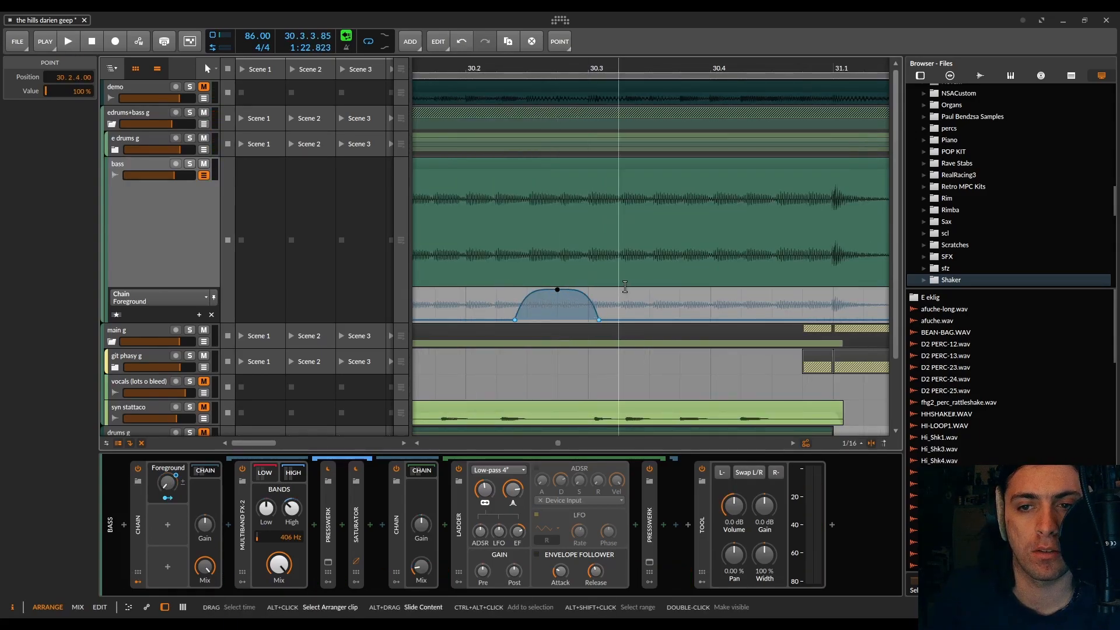
pyautogui.scroll(-4, 603, 274)
pyautogui.scroll(-4, 532, 192)
pyautogui.scroll(4, 533, 192)
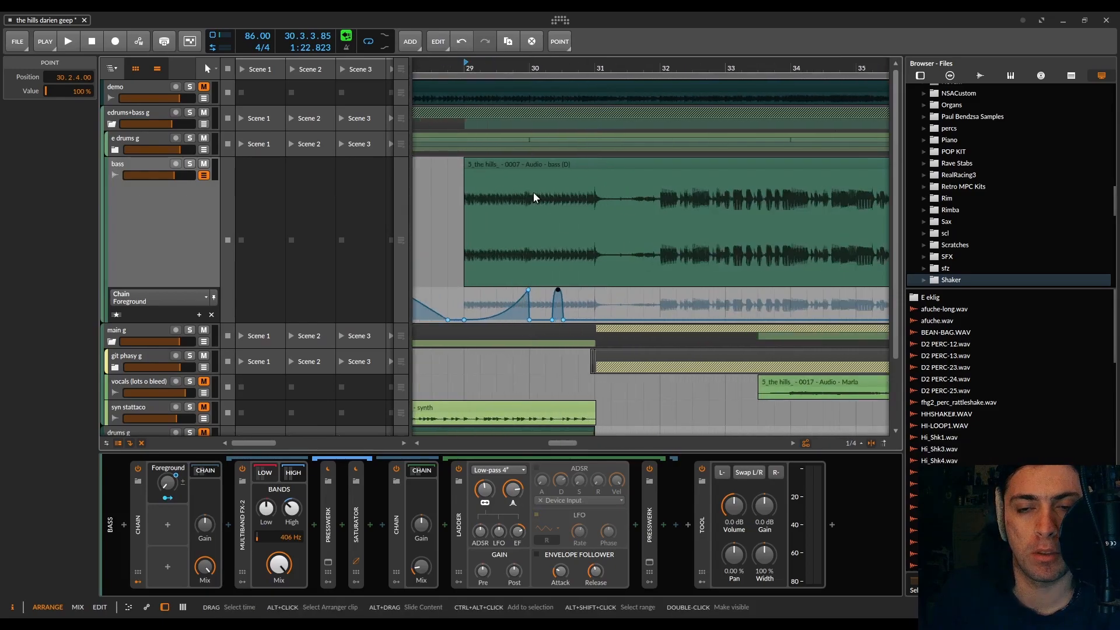
pyautogui.moveTo(530, 69); pyautogui.dragTo(615, 69)
pyautogui.press('space')
pyautogui.moveTo(721, 289)
pyautogui.mouseDown()
pyautogui.moveTo(735, 320)
pyautogui.moveTo(725, 292)
pyautogui.mouseUp()
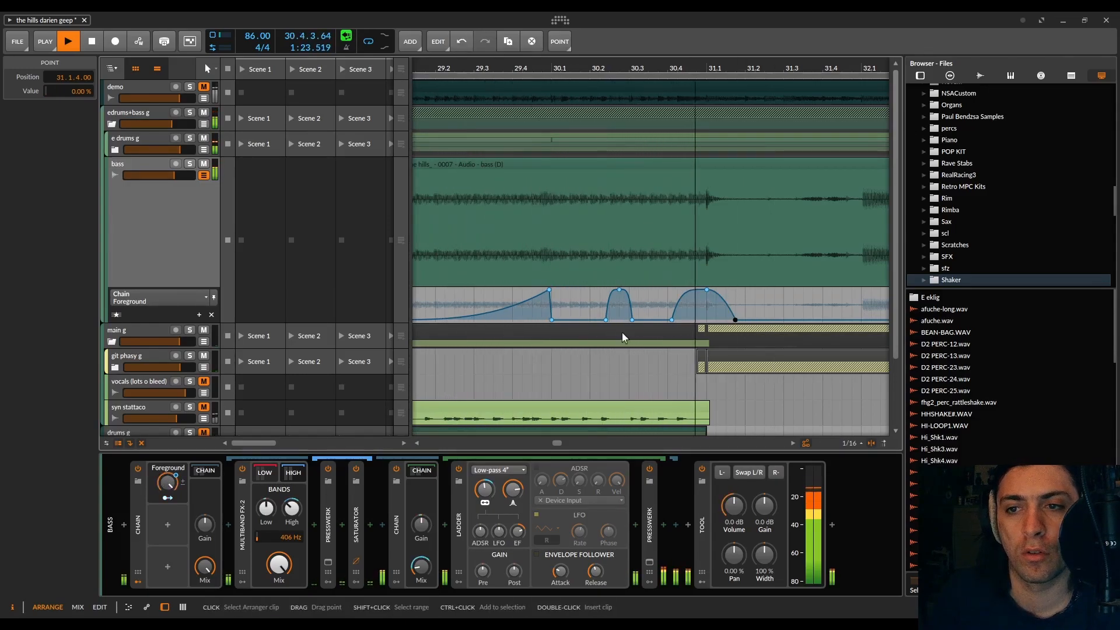
pyautogui.press('space')
# Step: Delete the Foreground automation points of the two bumps after bar 30
pyautogui.moveTo(752, 311); pyautogui.dragTo(596, 289)
pyautogui.press('Delete')
pyautogui.moveTo(753, 300); pyautogui.dragTo(592, 320)
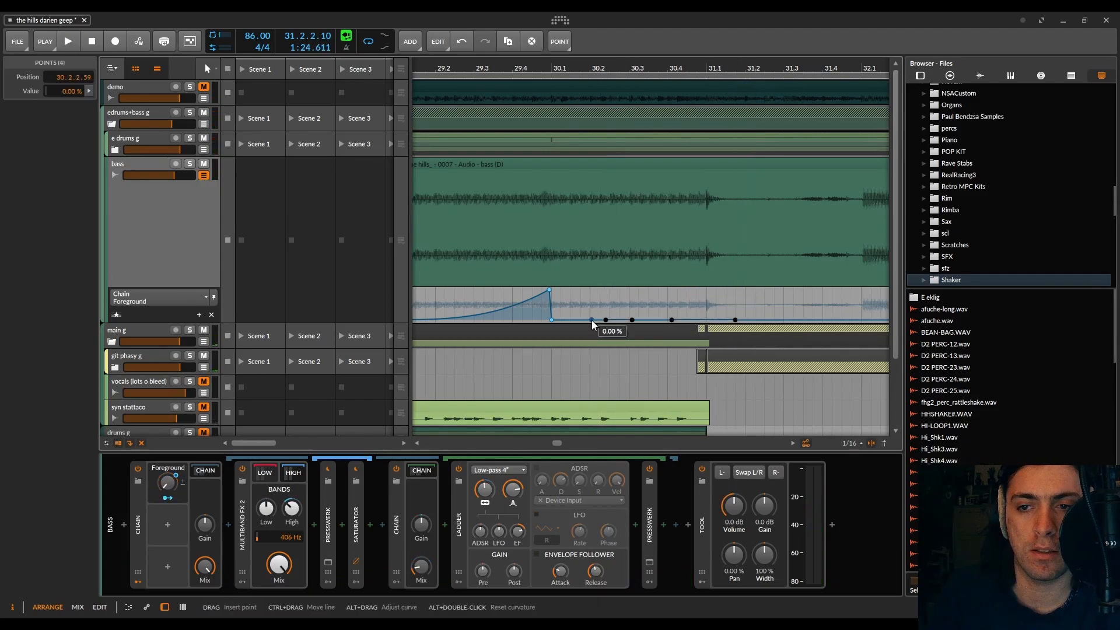
pyautogui.press('Delete')
# Step: Audition the transition into bar 31, playing from 30.4
pyautogui.click(677, 68)
pyautogui.press('space')
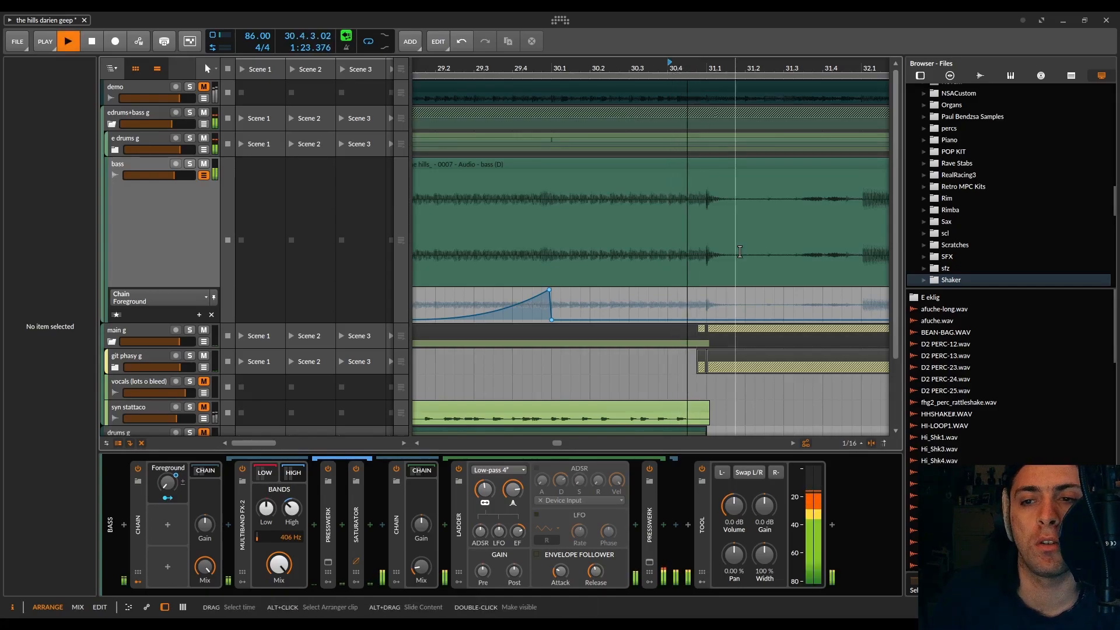
pyautogui.press('space')
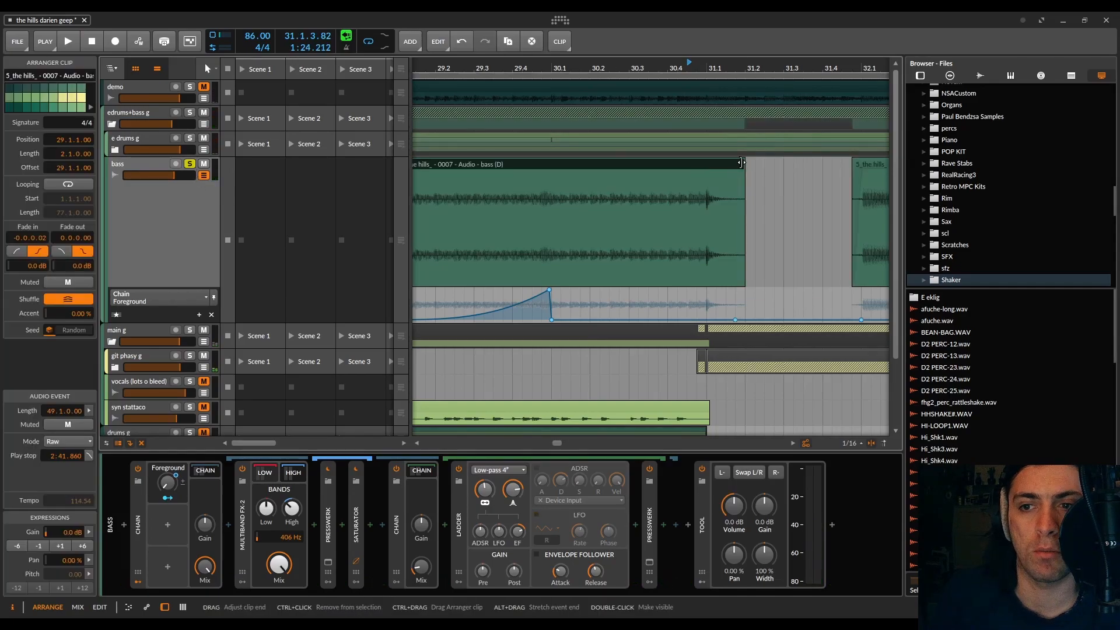
# Step: Trim the middle bass clip to end at 31.1, leaving bar 31 empty, and give its end a short 0.0.0.09 fade-out
pyautogui.moveTo(742, 164); pyautogui.dragTo(699, 175)
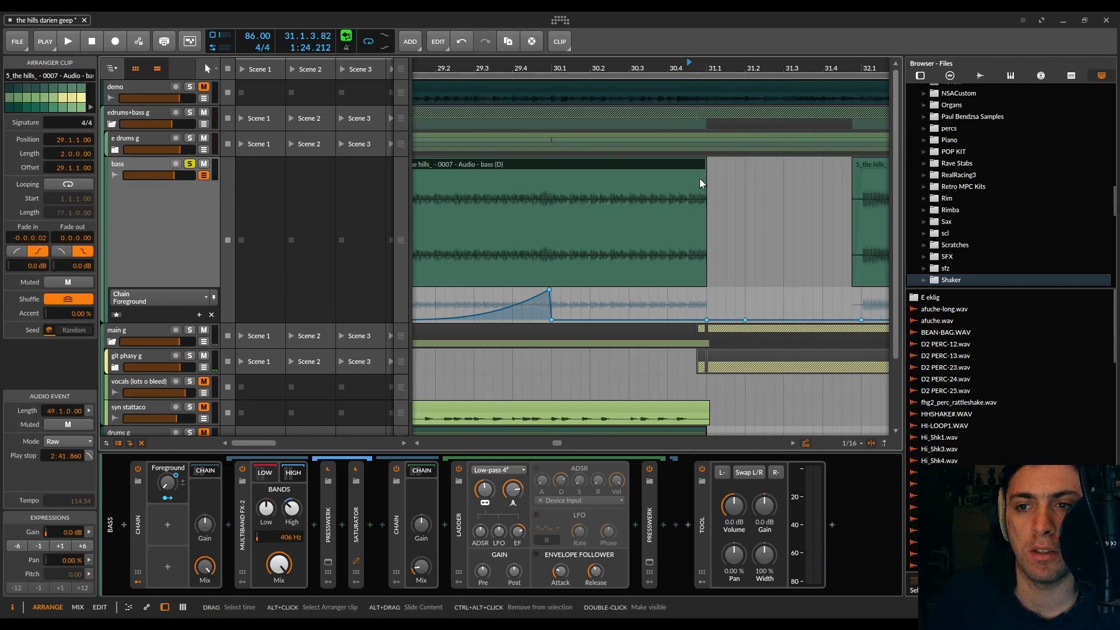
pyautogui.scroll(5, 700, 177)
pyautogui.scroll(3, 761, 178)
pyautogui.moveTo(776, 173); pyautogui.dragTo(748, 175)
pyautogui.scroll(-10, 741, 187)
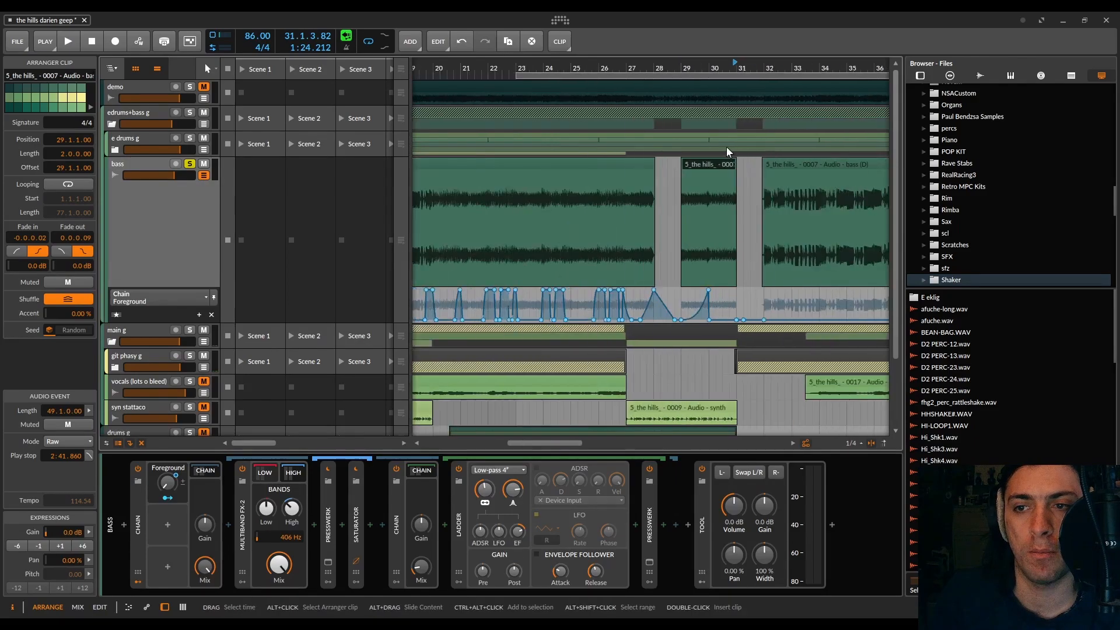
# Step: Move the loop region to start at 9.1.1.00 and extend its length to 23 bars
pyautogui.click(739, 262)
pyautogui.click(768, 305)
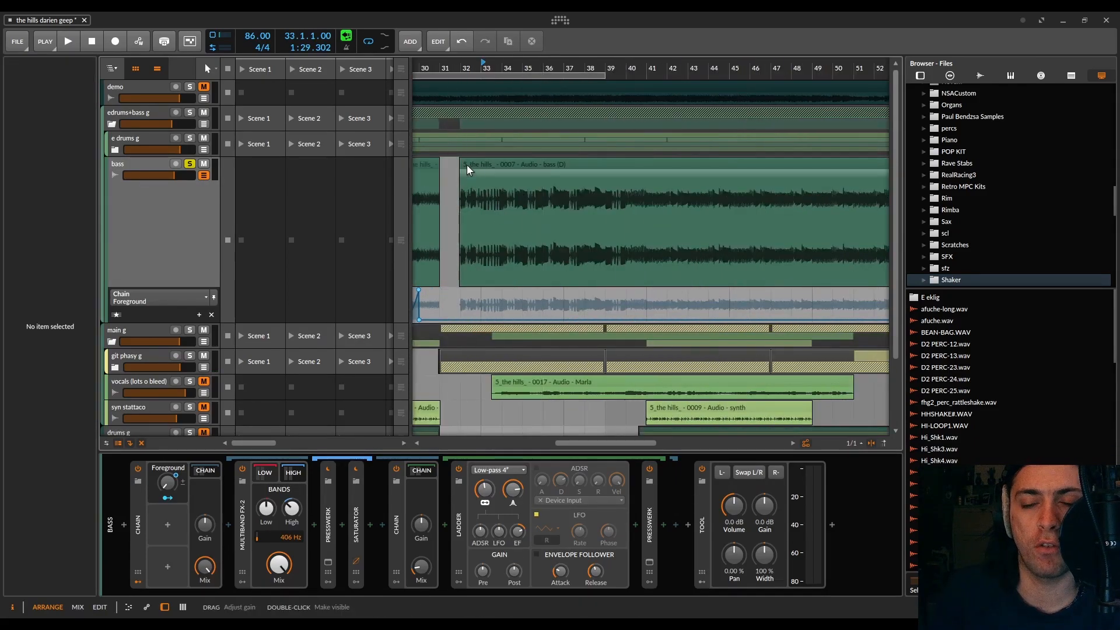
pyautogui.scroll(-5, 714, 202)
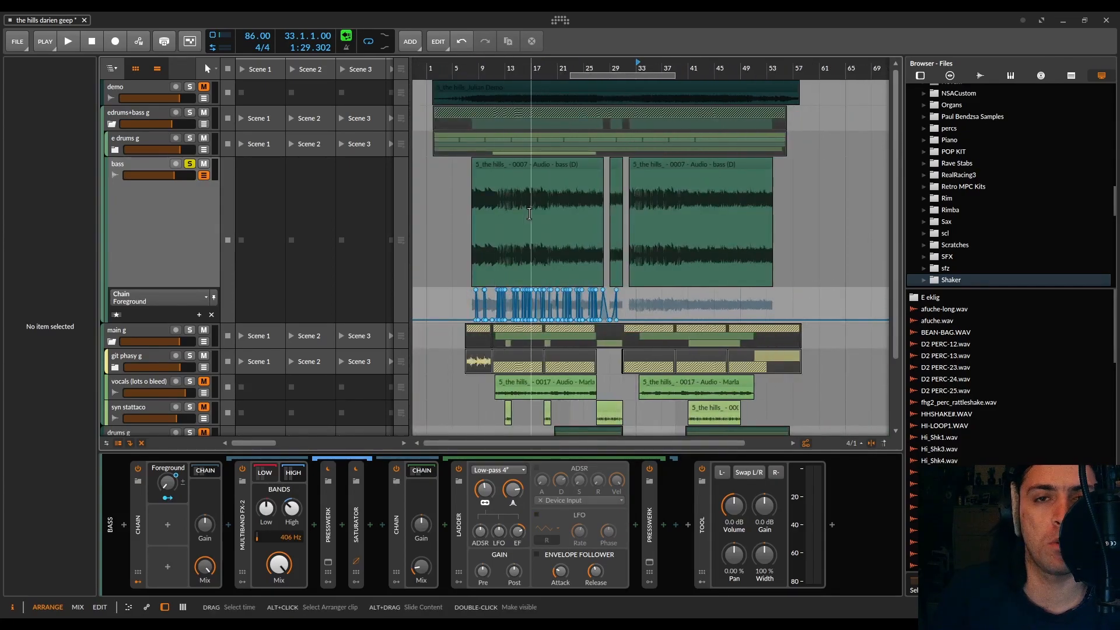
pyautogui.moveTo(604, 76); pyautogui.dragTo(508, 87)
pyautogui.scroll(4, 505, 111)
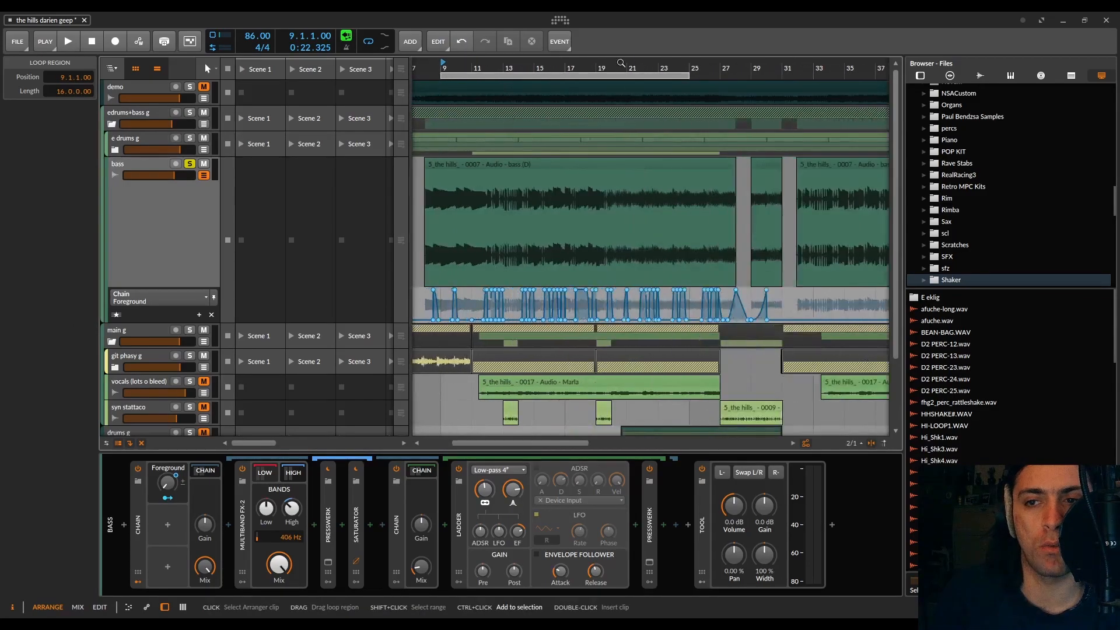
pyautogui.moveTo(689, 75); pyautogui.dragTo(797, 75)
pyautogui.scroll(3, 808, 75)
pyautogui.scroll(-3, 707, 142)
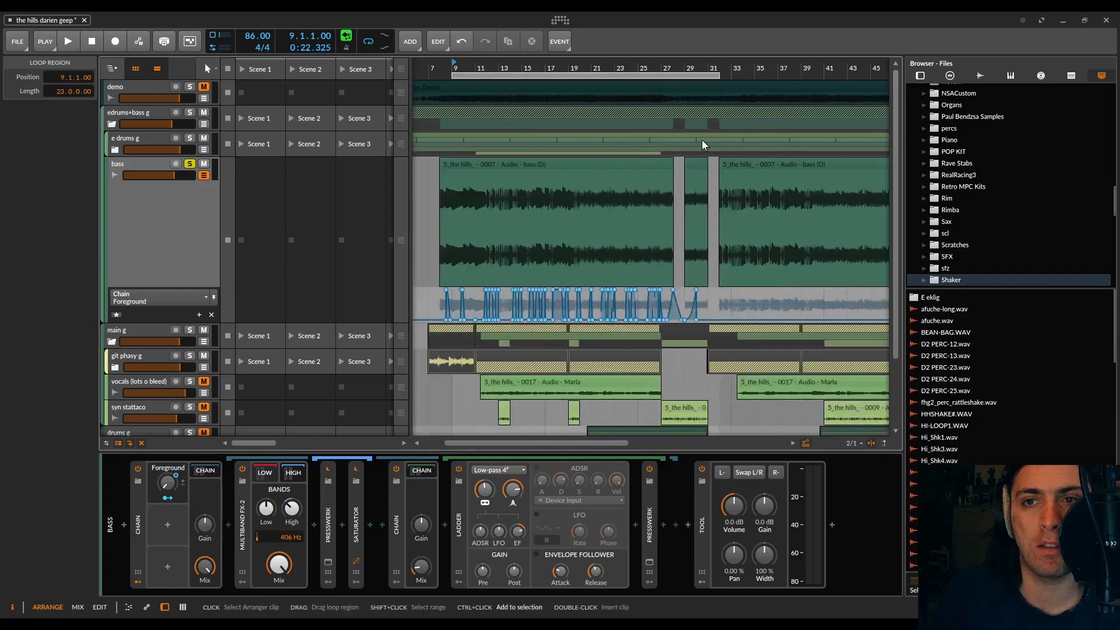
# Step: Extend the loop region's start back to 8.1.1.00 for a 24-bar length and set playback to start at bar 7
pyautogui.moveTo(454, 66)
pyautogui.mouseDown()
pyautogui.moveTo(509, 111)
pyautogui.moveTo(437, 75)
pyautogui.moveTo(450, 76)
pyautogui.mouseUp()
pyautogui.hscroll(-1, 483, 96)
pyautogui.scroll(-3, 483, 96)
pyautogui.click(485, 68)
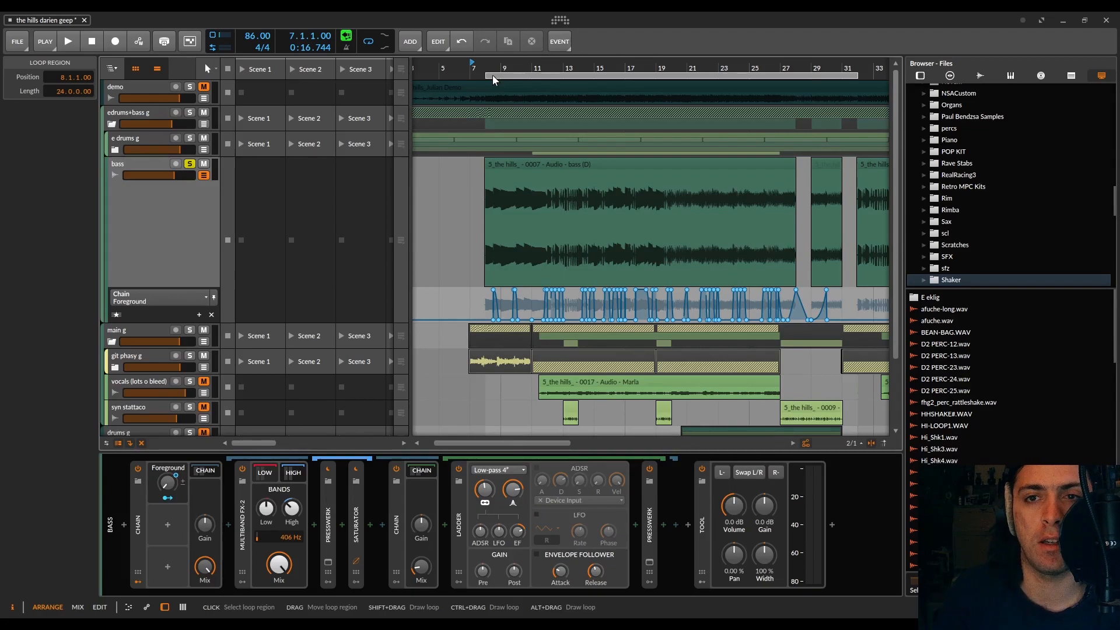
# Step: Turn off looping and audition the arrangement with the bass automation from bar 7 past bar 31
pyautogui.press('space')
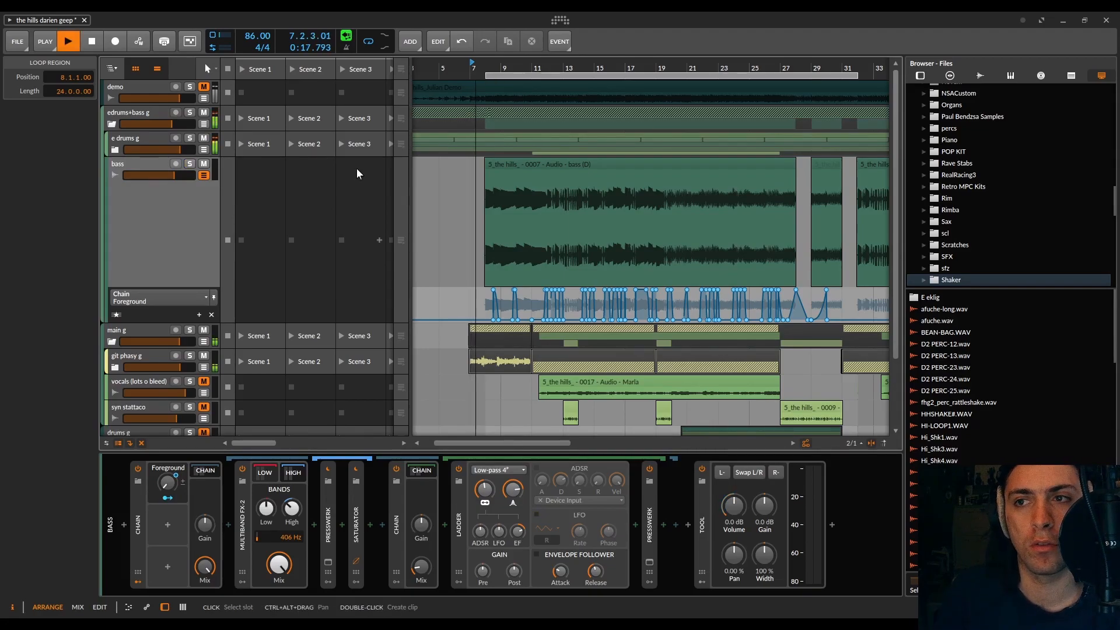
pyautogui.click(370, 41)
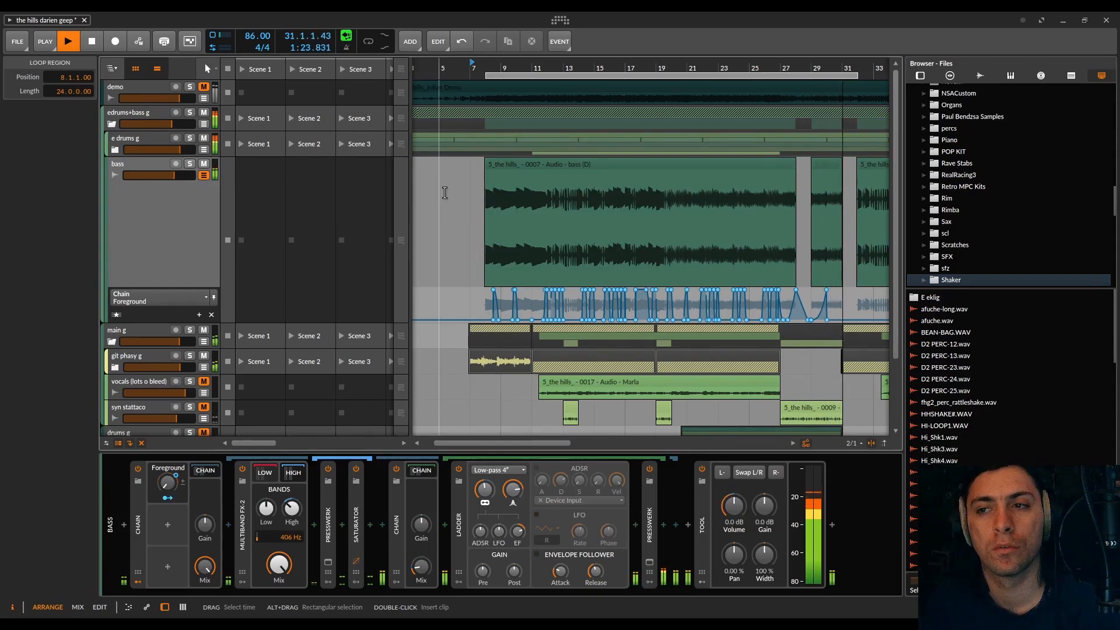
pyautogui.press('space')
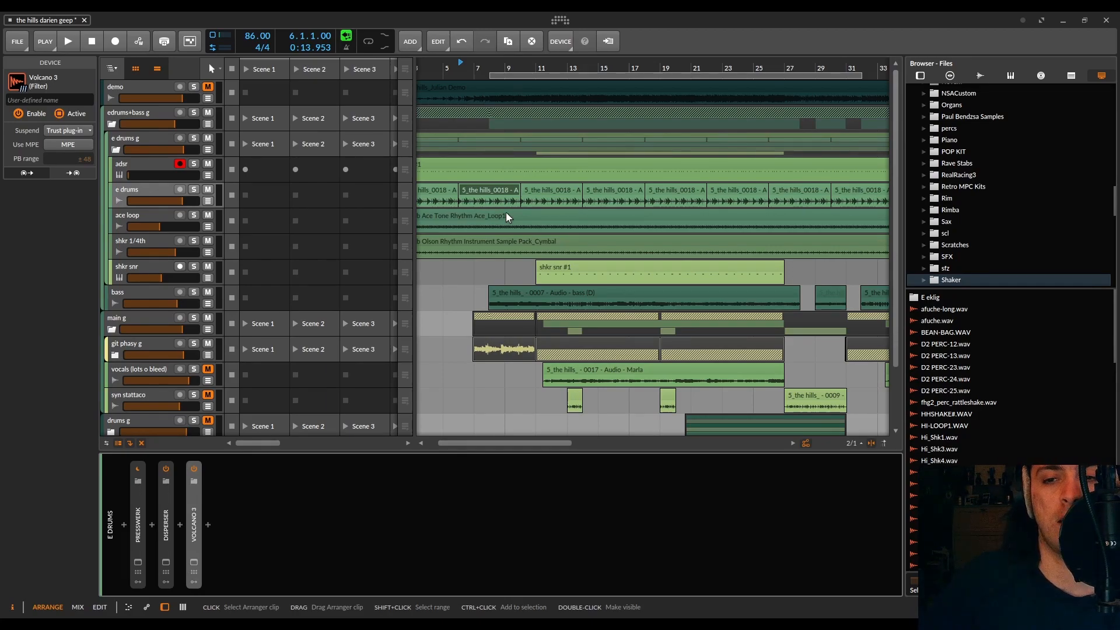
# Step: Select the git phasy g group track and look over the remaining tracks down to the Master
pyautogui.click(135, 340)
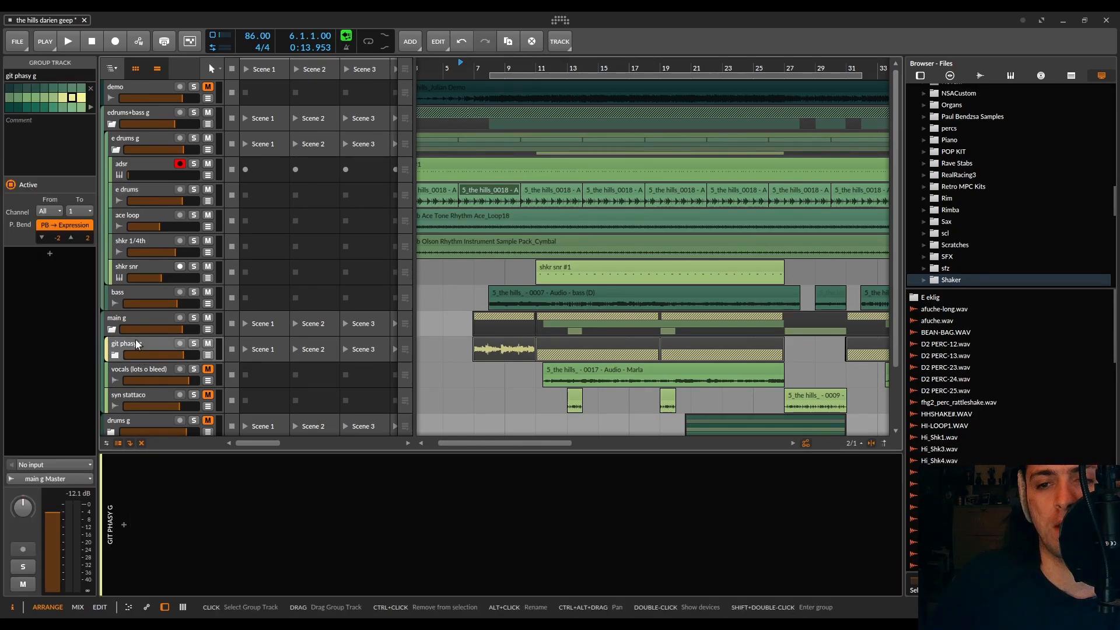
pyautogui.scroll(-3, 299, 302)
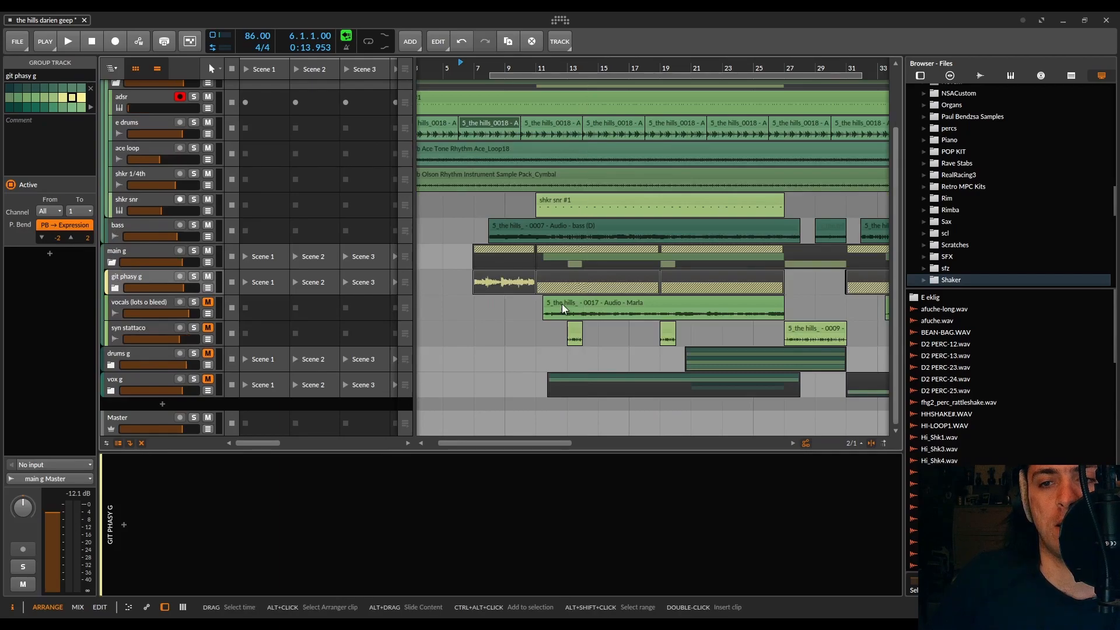